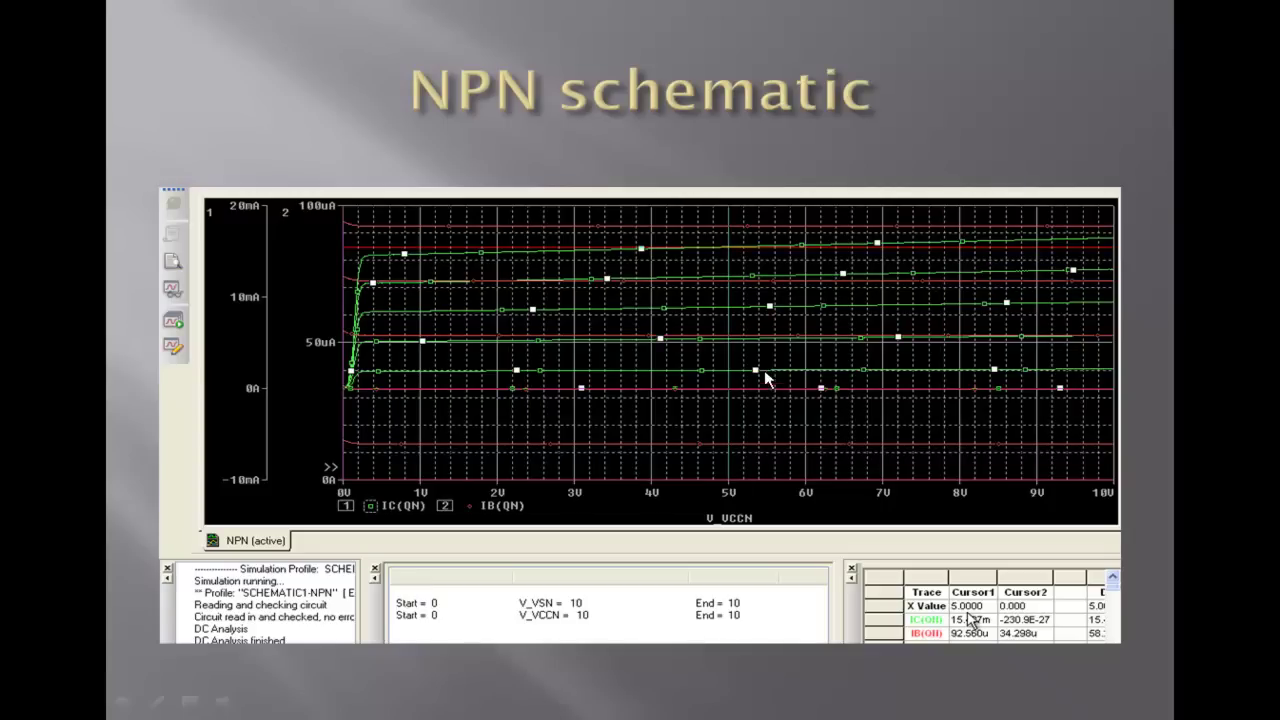
- Advance the slideshow from the NPN schematic slide to the sweep settings slide
click(1014, 646)
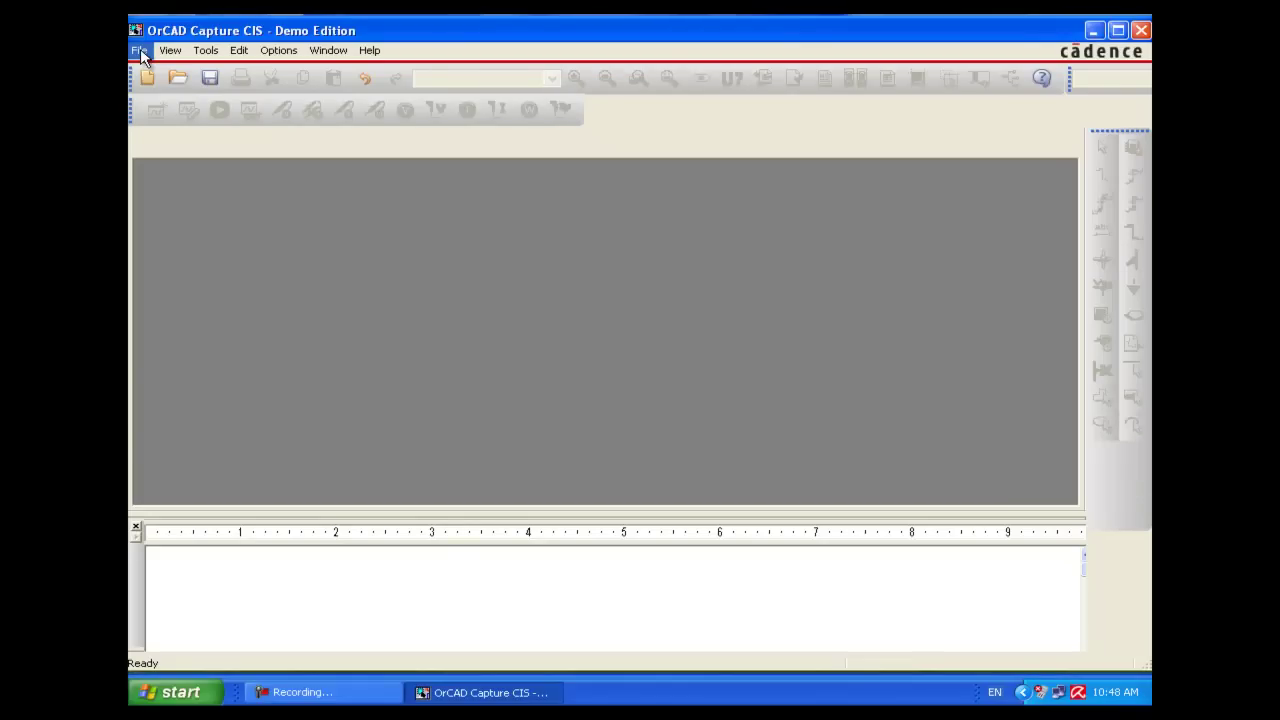
- Create a new project named 'CH6 The Bipolar Transistor' in E:\PSpice Project\CH6 The Bipolar Transistor
click(139, 51)
mouse_move(289, 72)
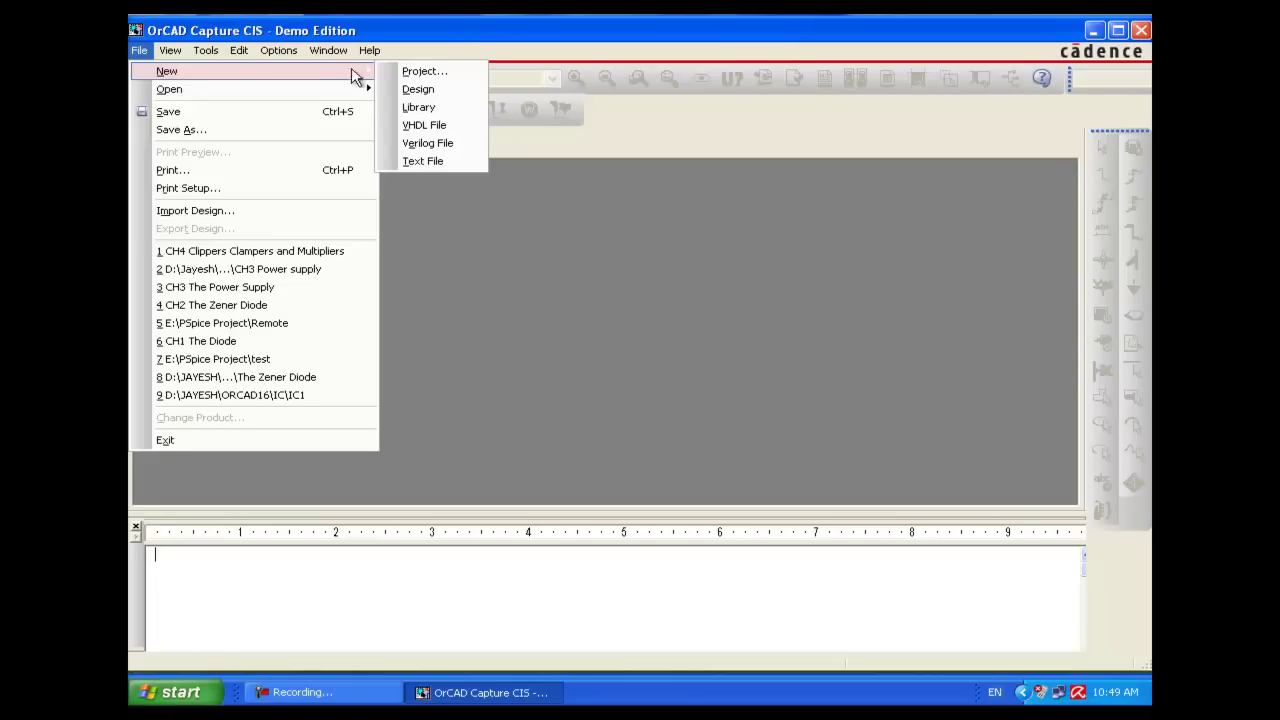
key(Return)
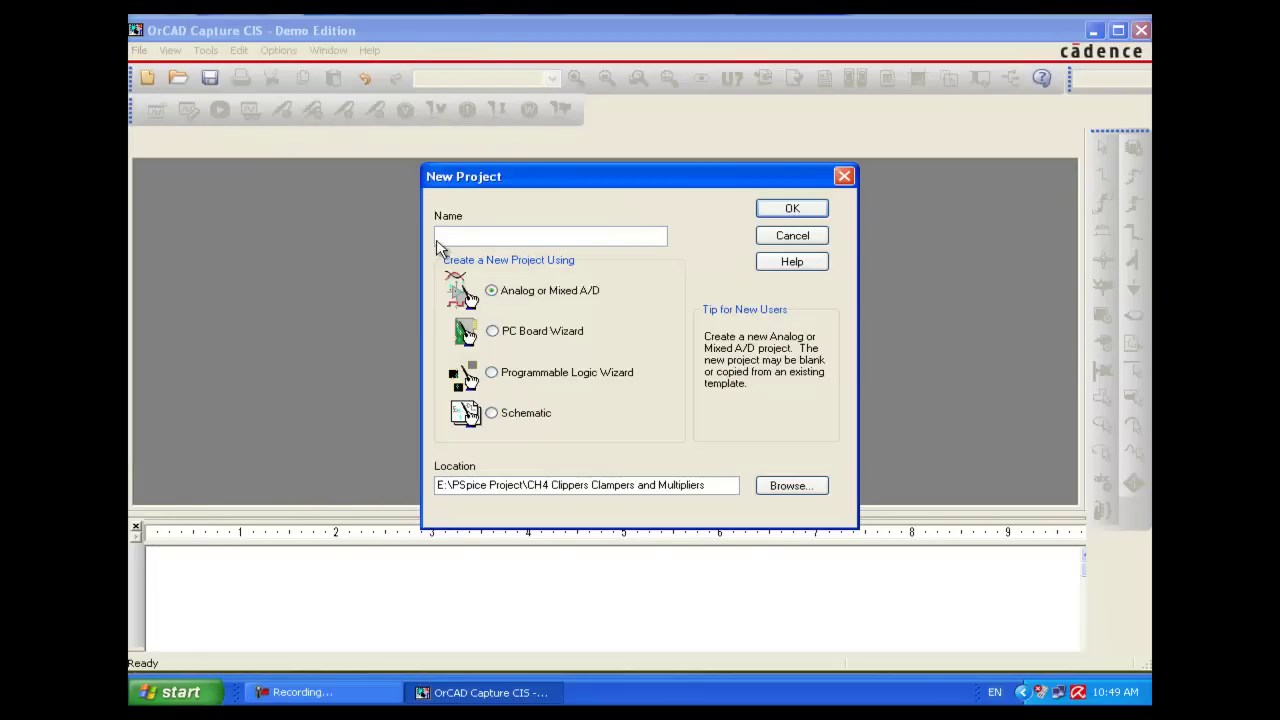
click(806, 487)
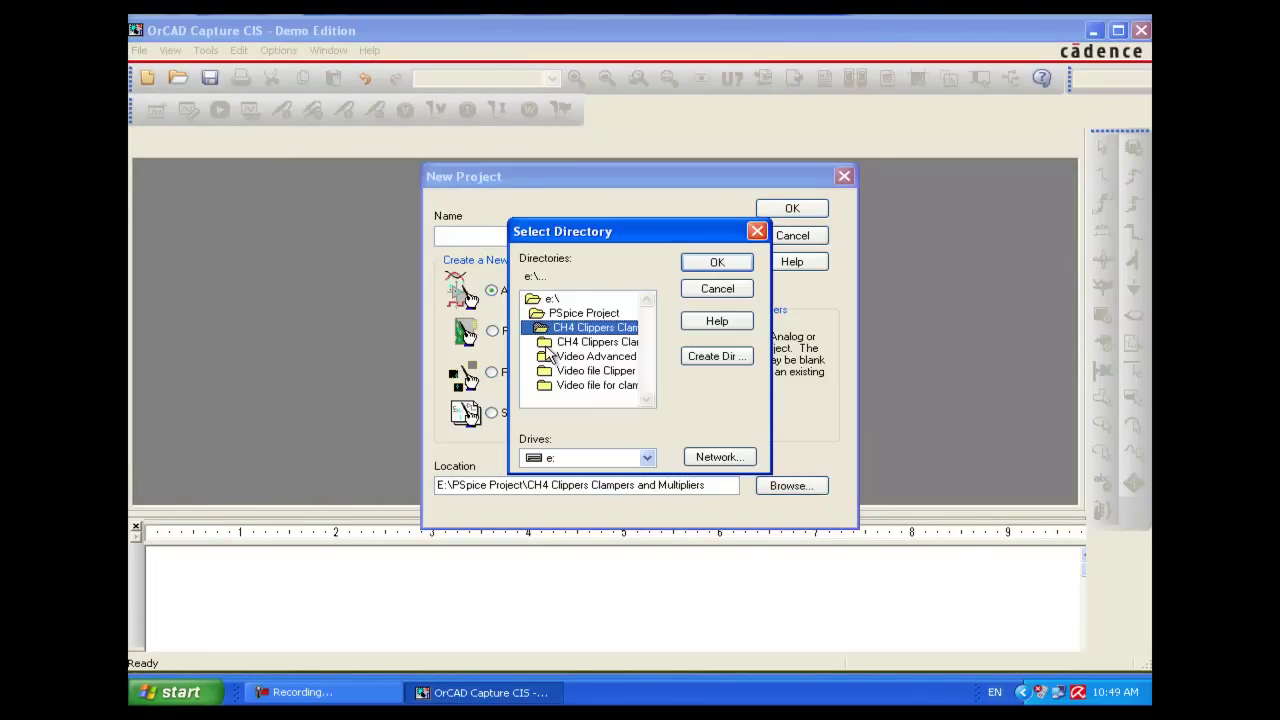
double_click(558, 314)
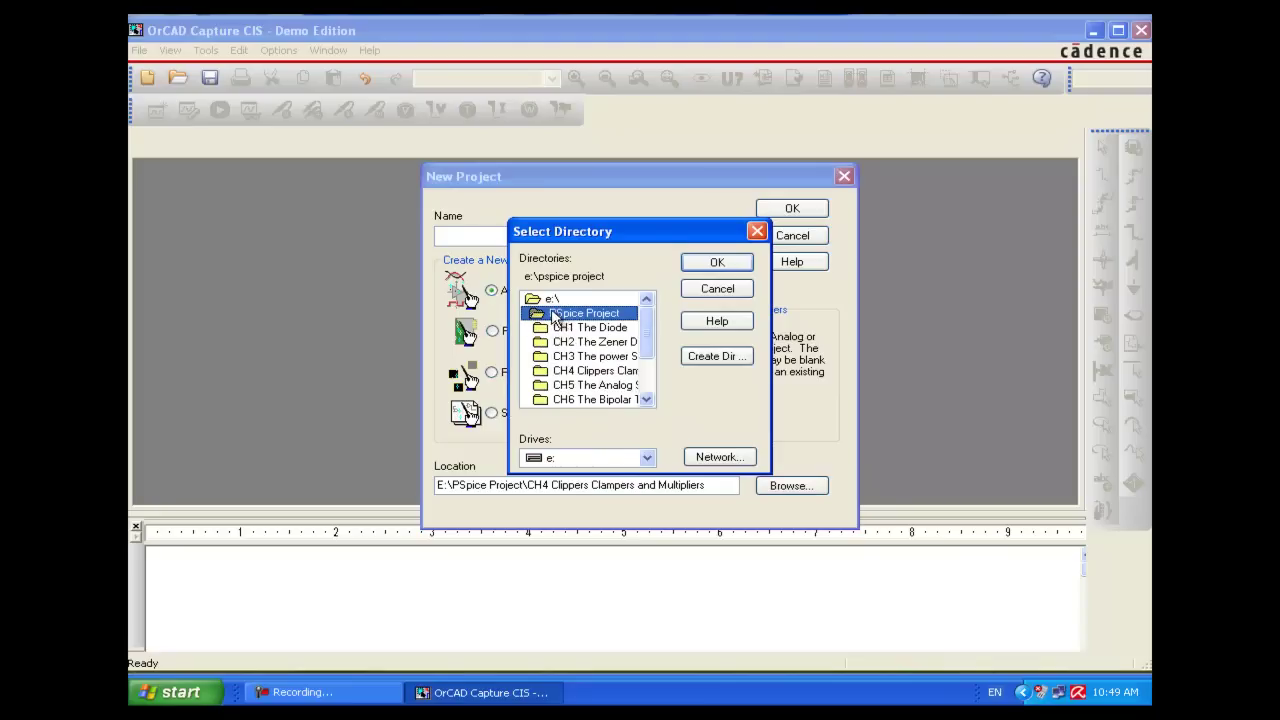
double_click(588, 400)
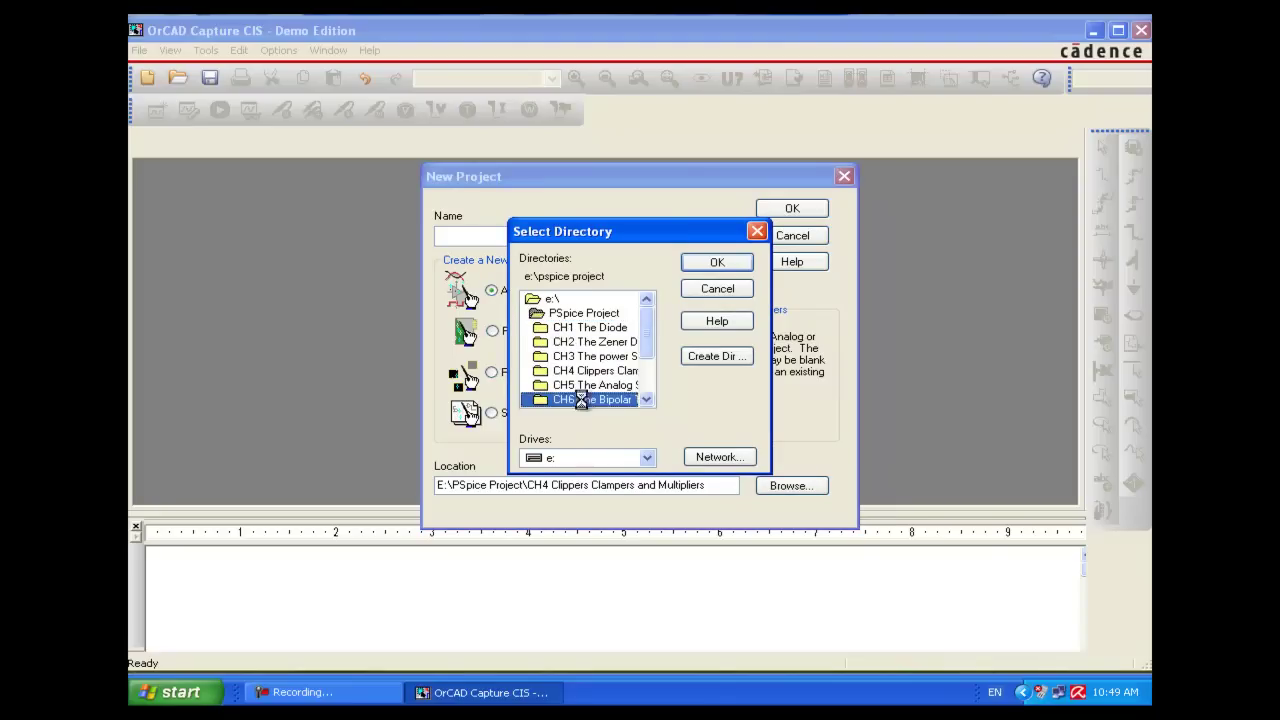
click(717, 263)
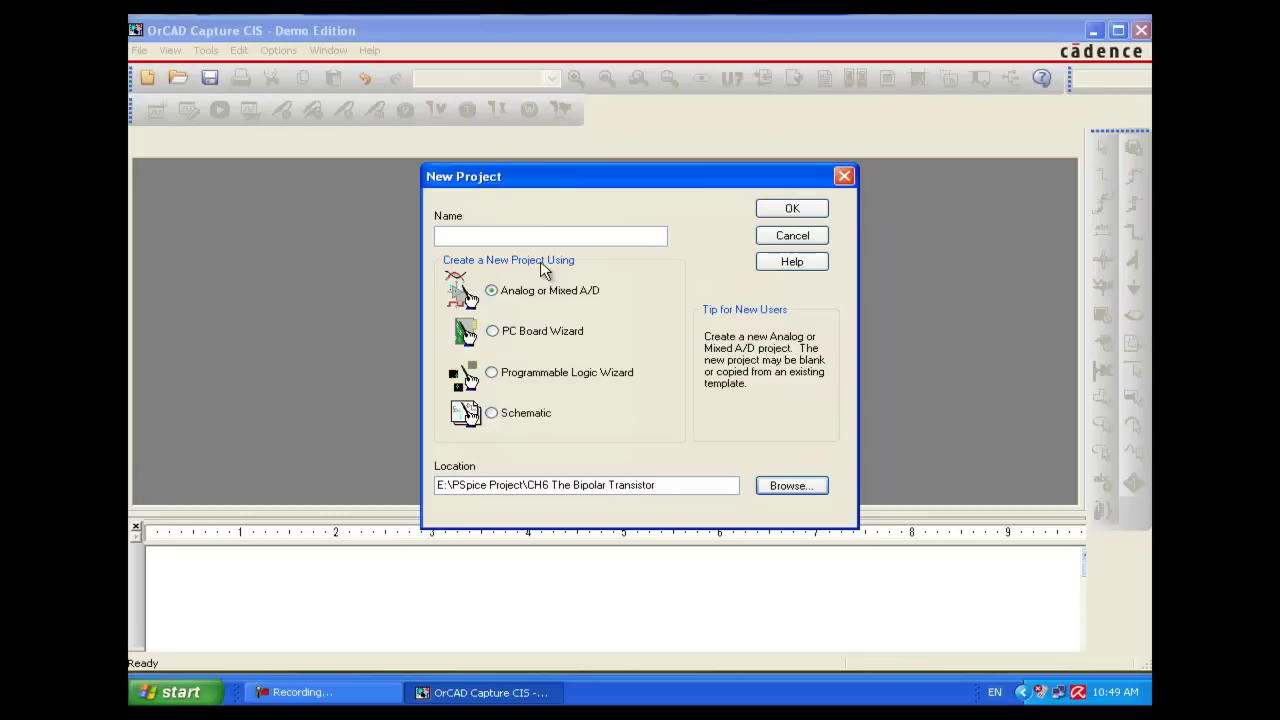
click(522, 232)
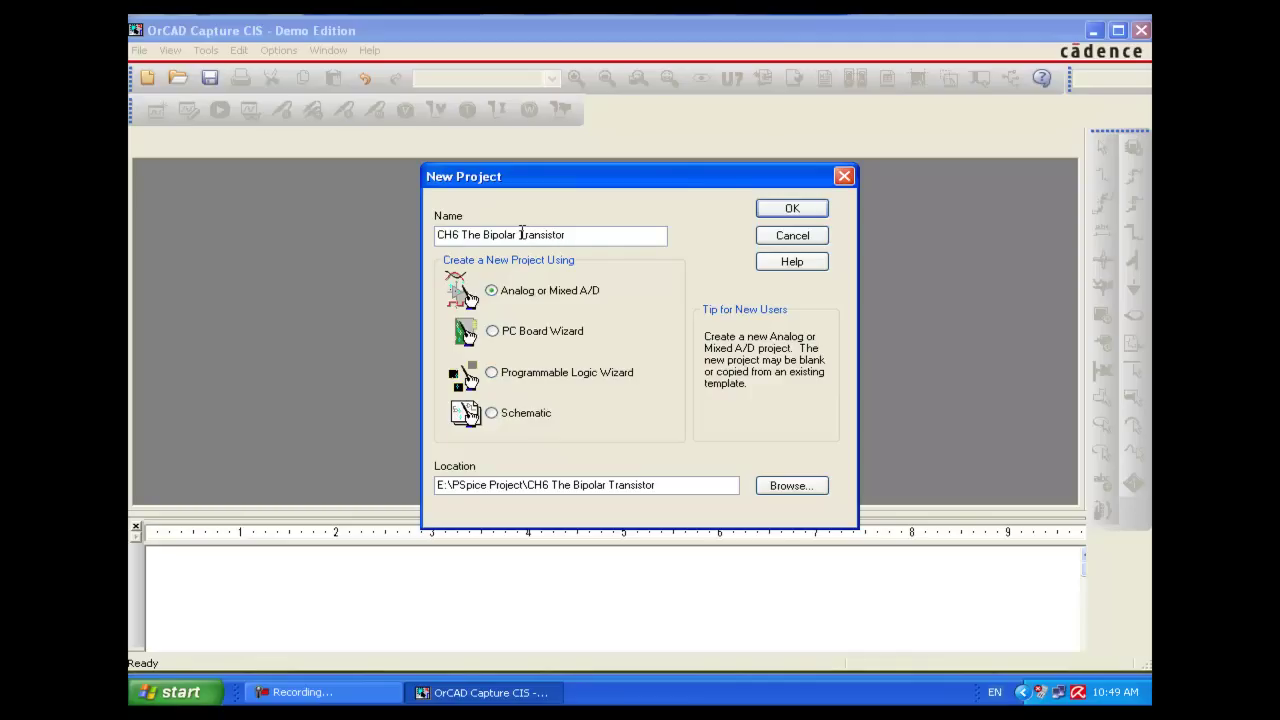
click(794, 210)
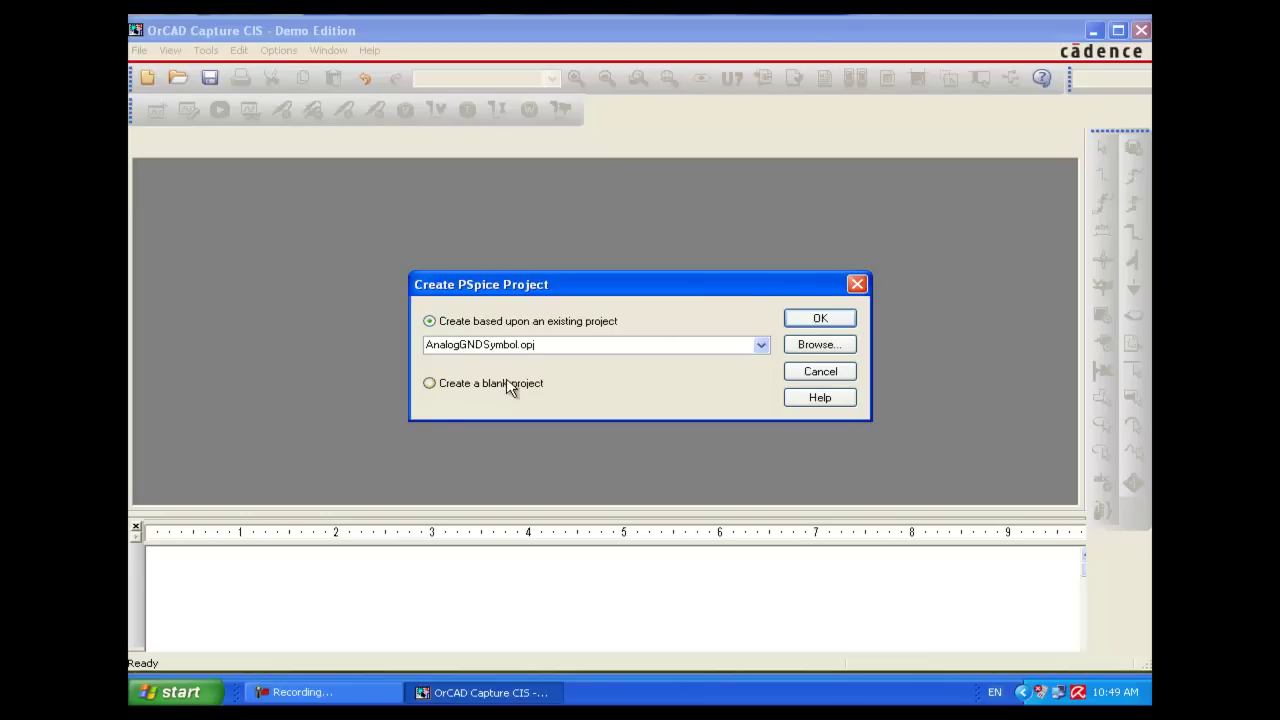
- Choose Create a blank project and maximize the SCHEMATIC1 : PAGE1 window
click(510, 386)
click(820, 318)
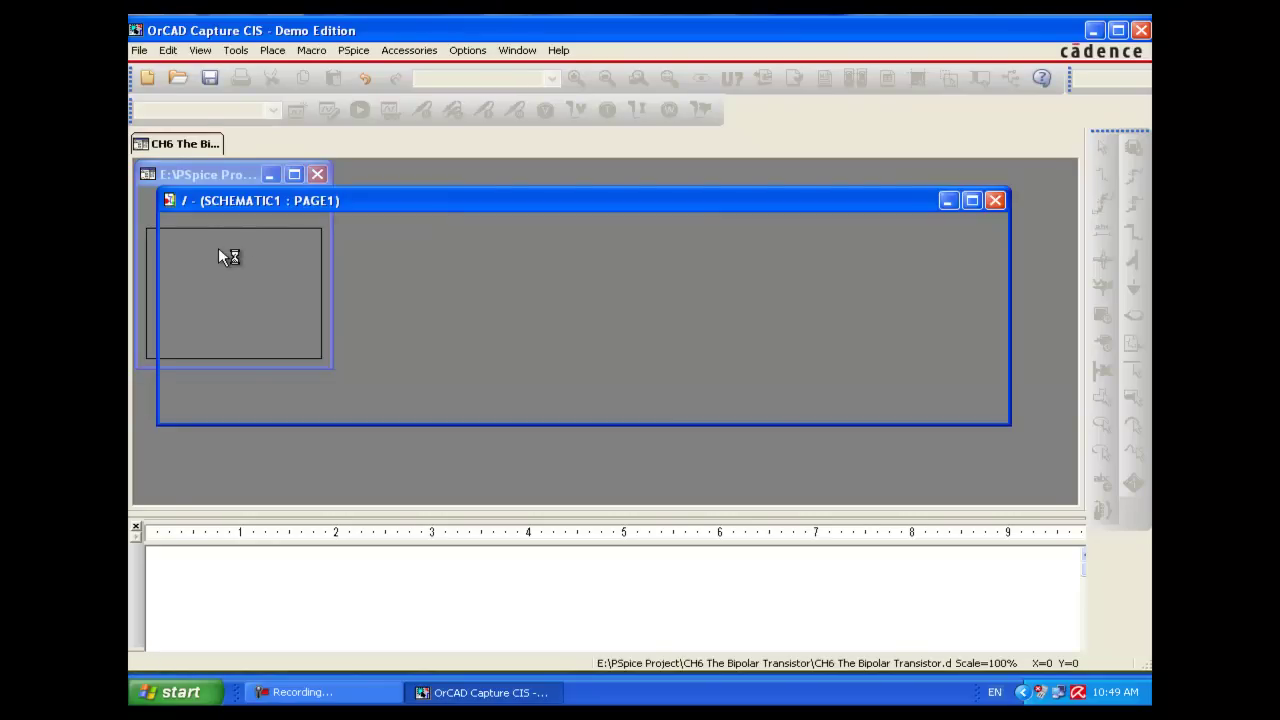
click(972, 201)
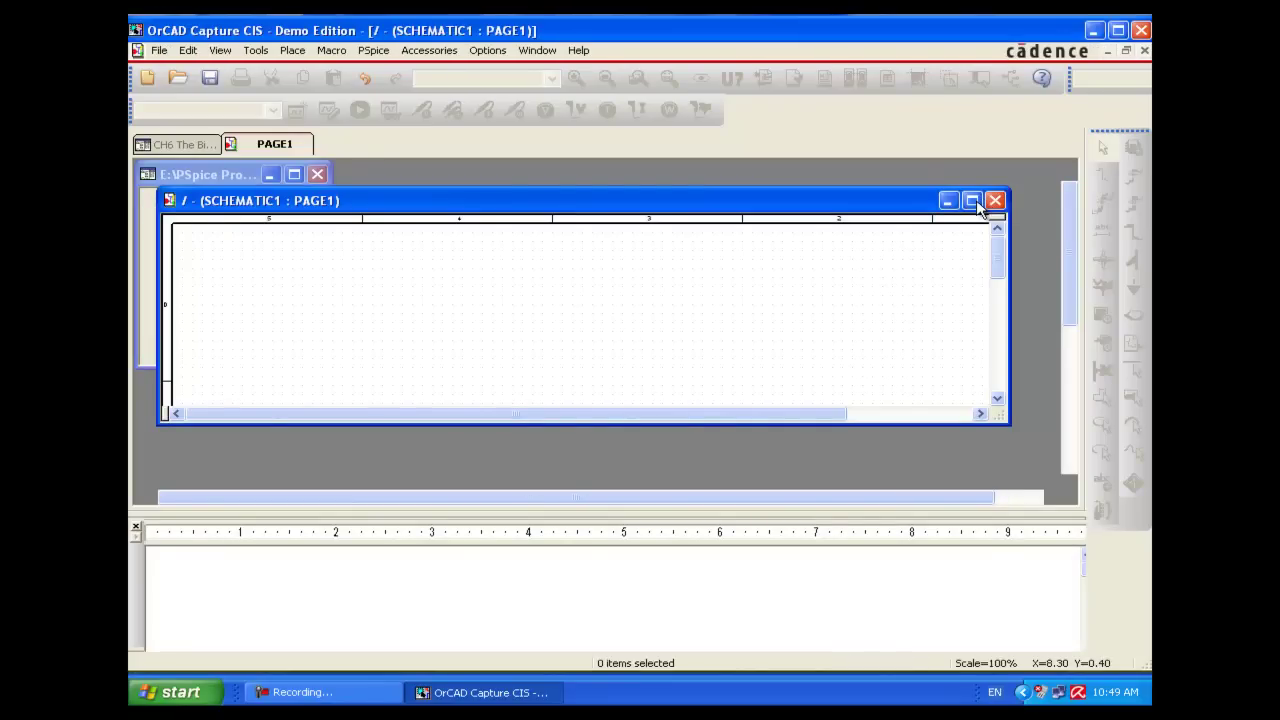
click(973, 202)
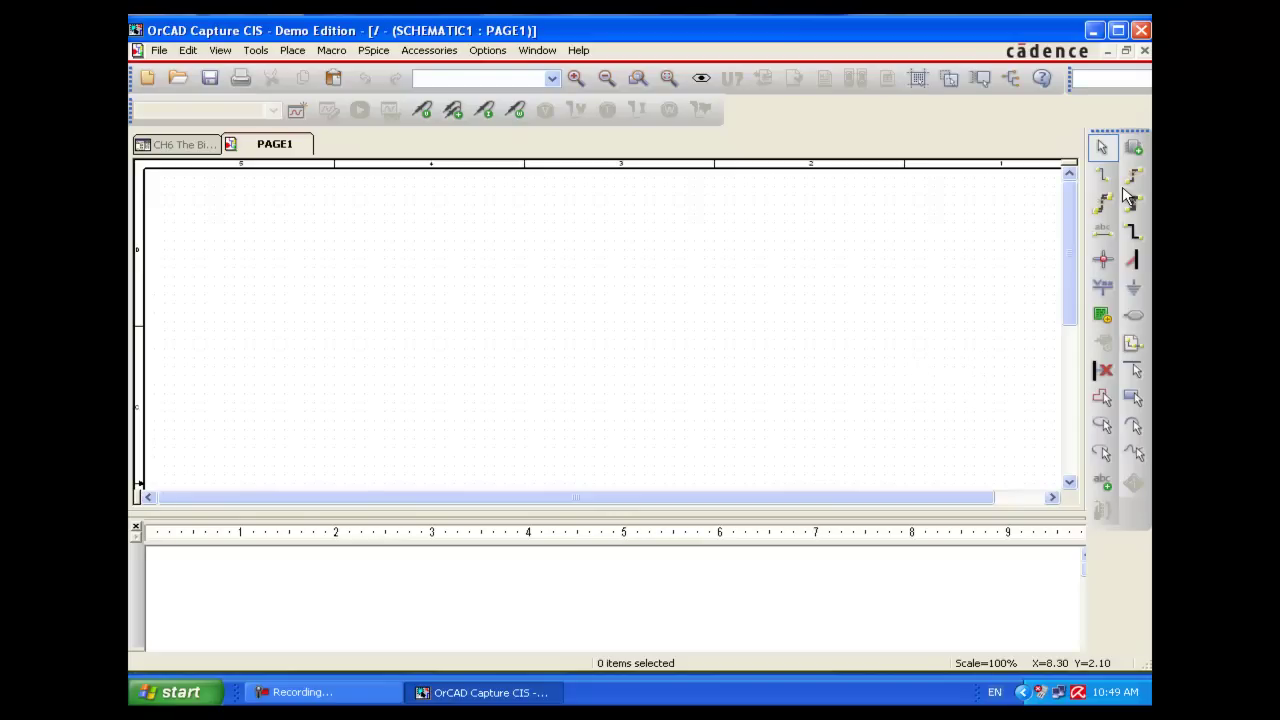
- Place two 1k resistors, R1 and R2, from the ANALOG library's R part
click(1133, 148)
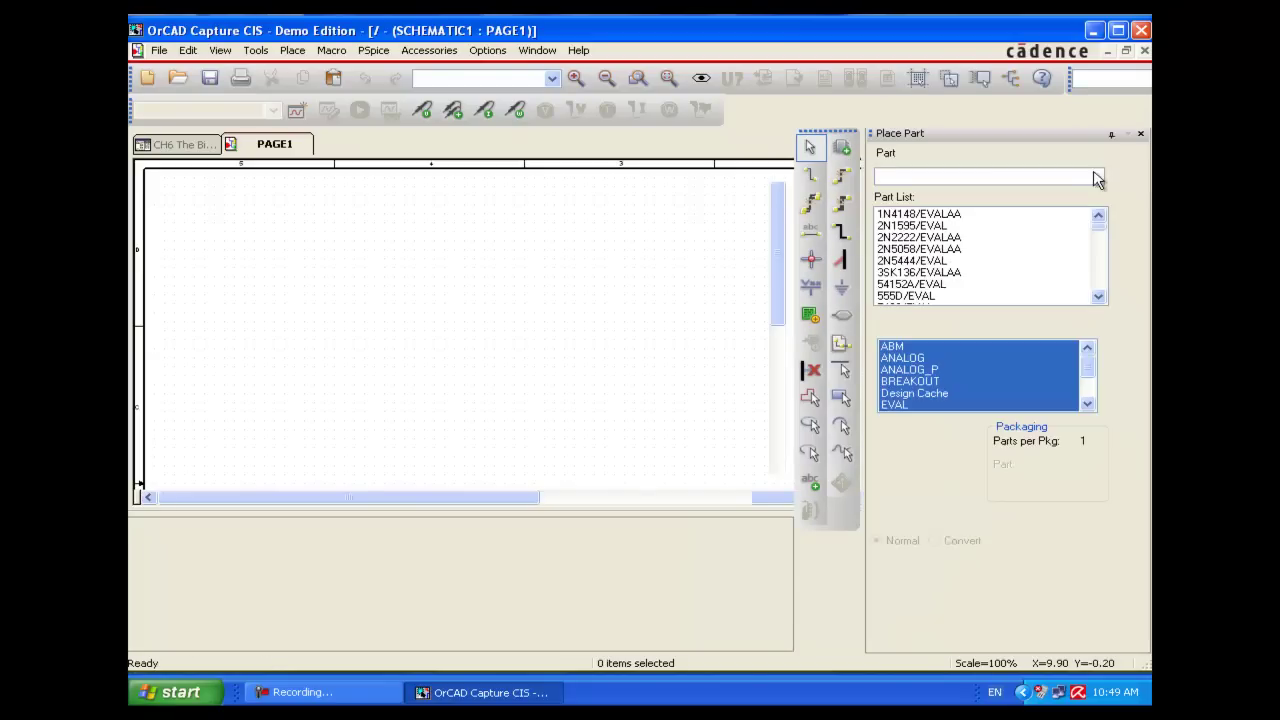
click(914, 358)
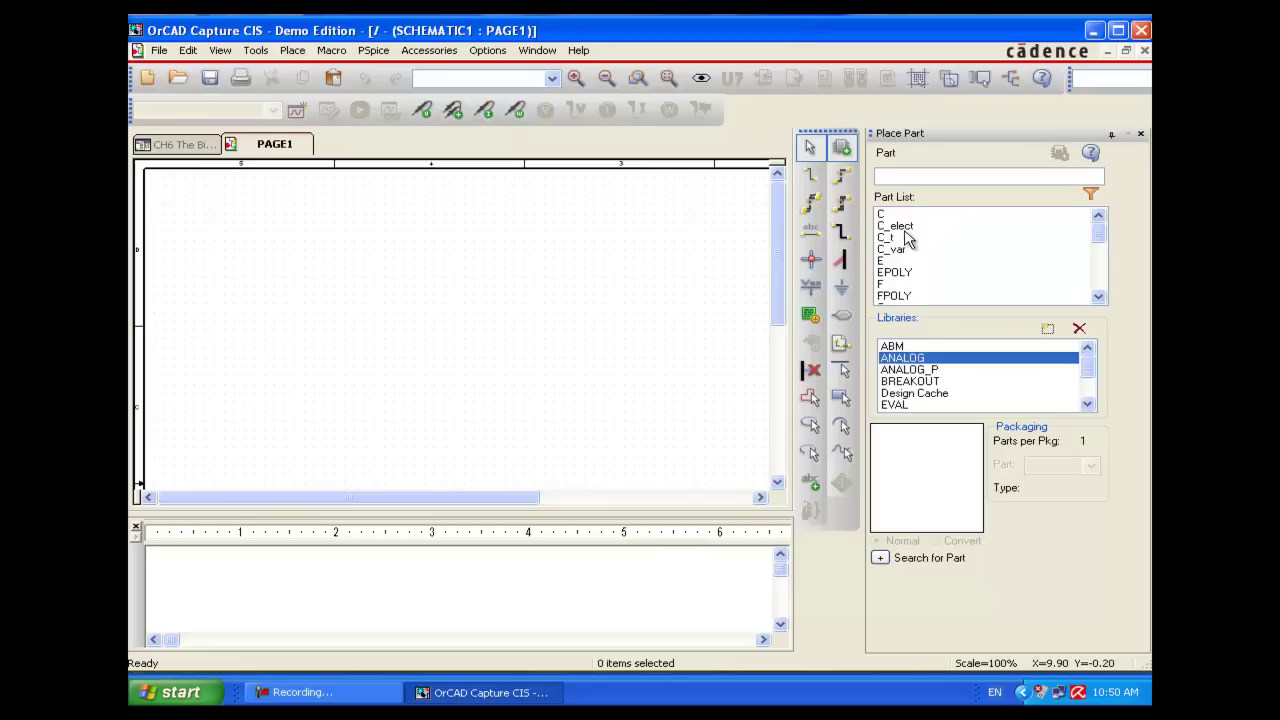
click(897, 227)
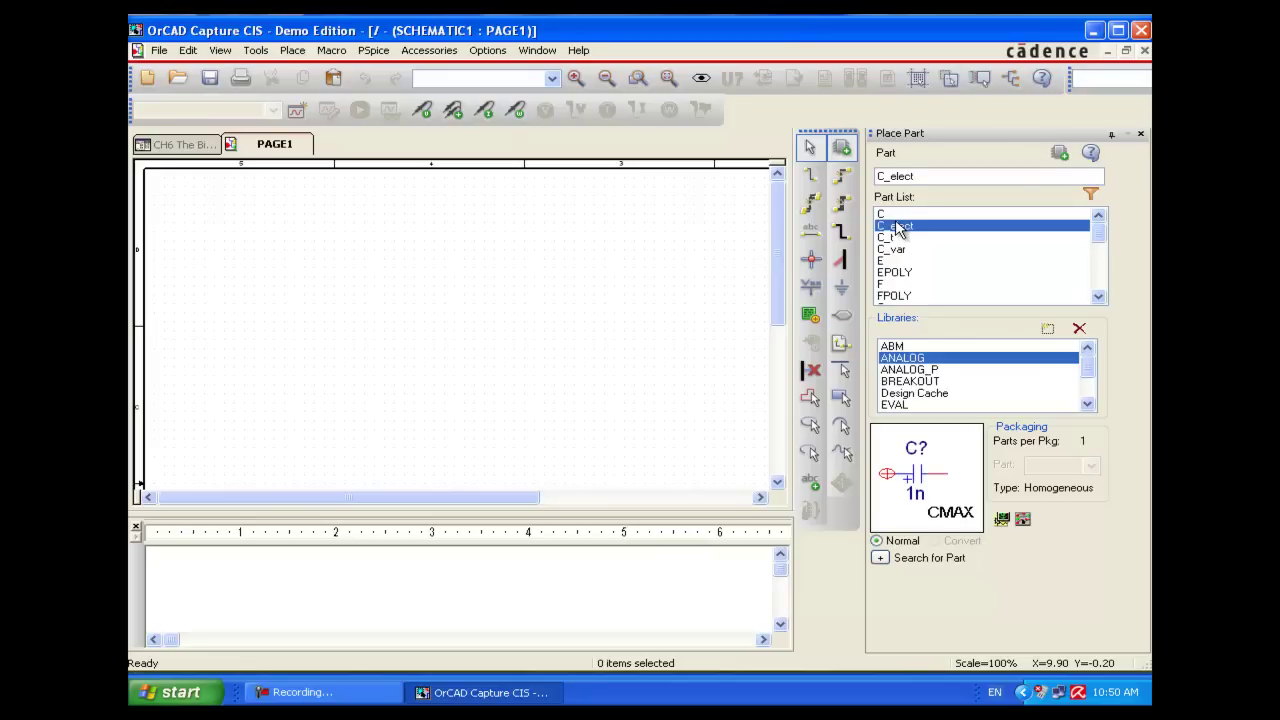
key(r)
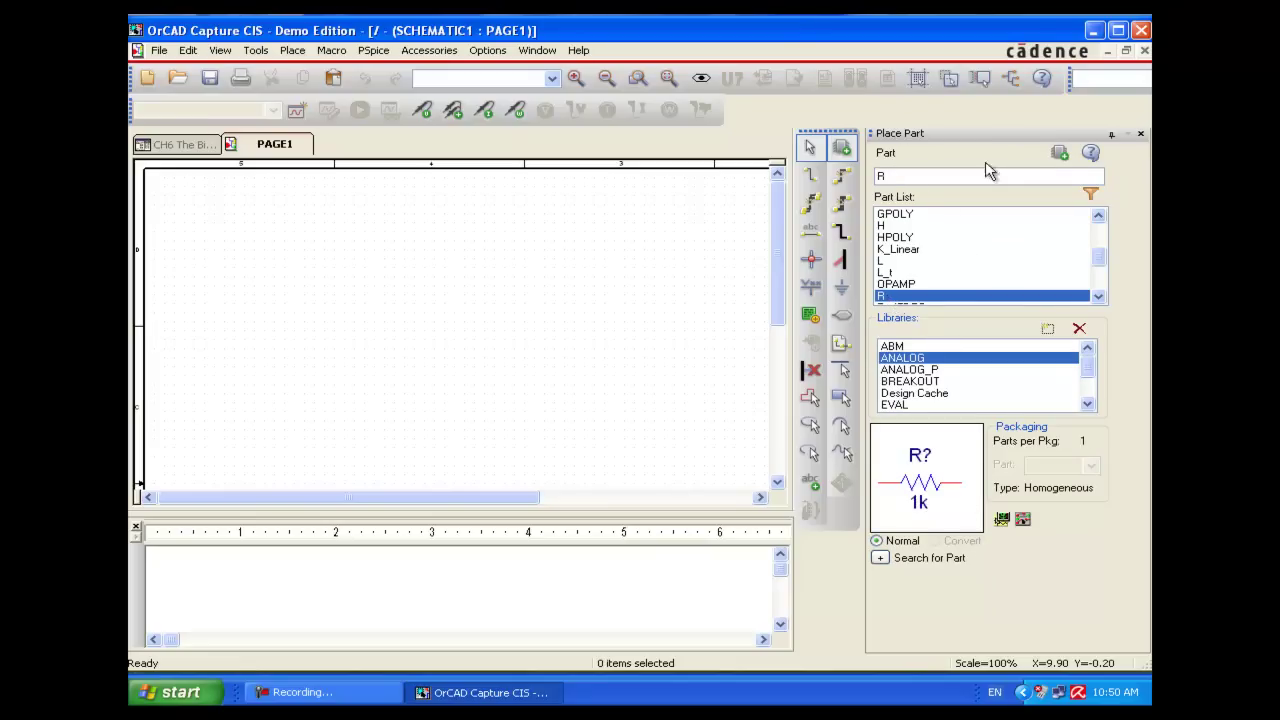
click(1059, 152)
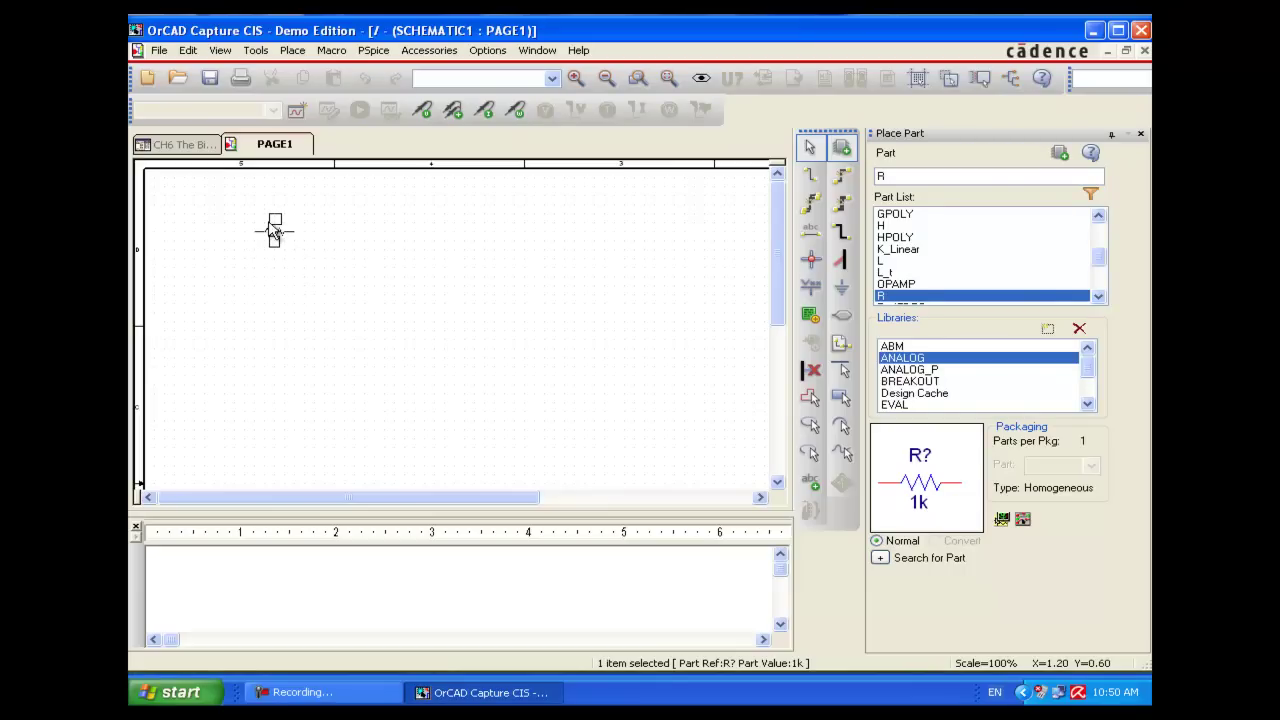
click(275, 230)
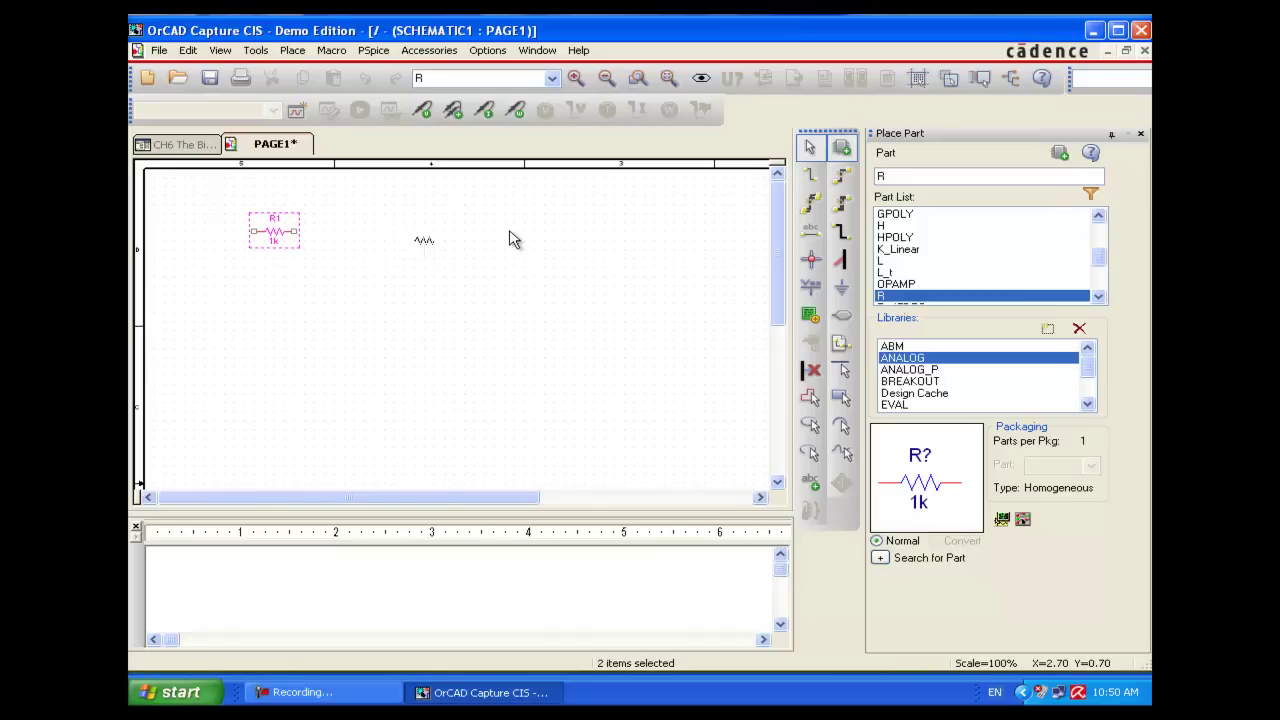
key(r)
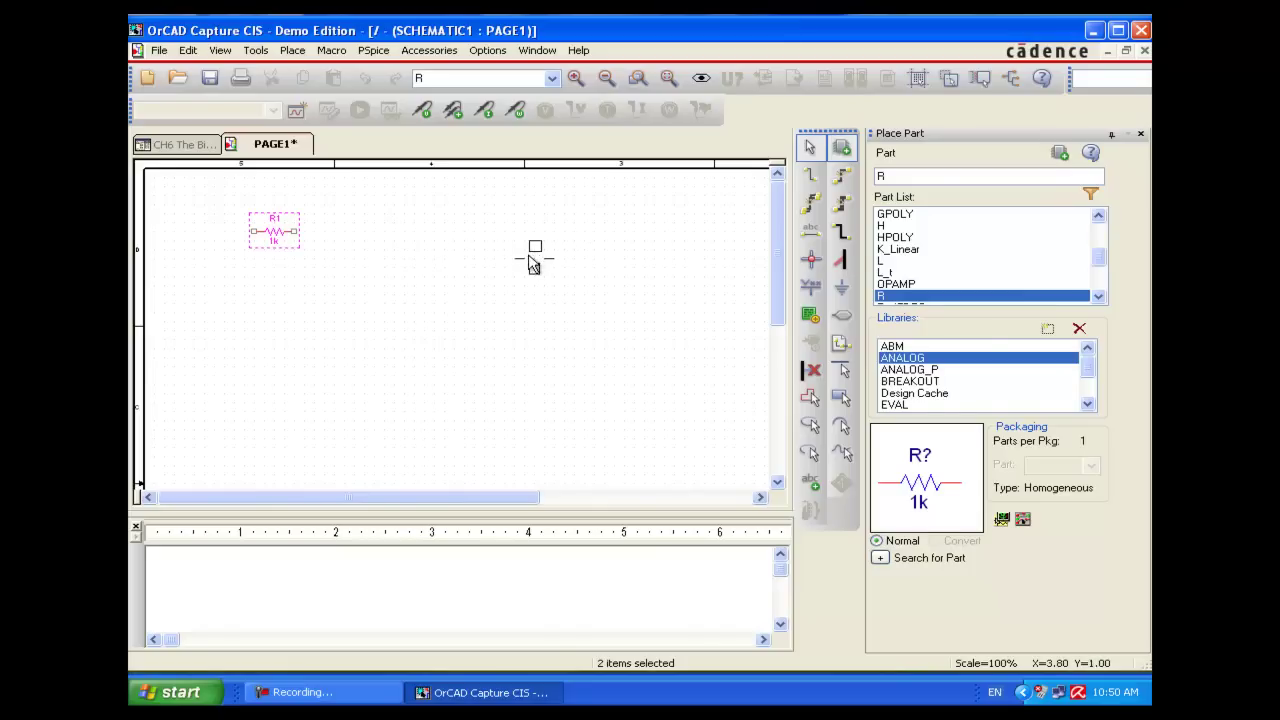
key(Escape)
- Move R1 level with R2 and list the EVAL library parts
drag(350, 220, 277, 276)
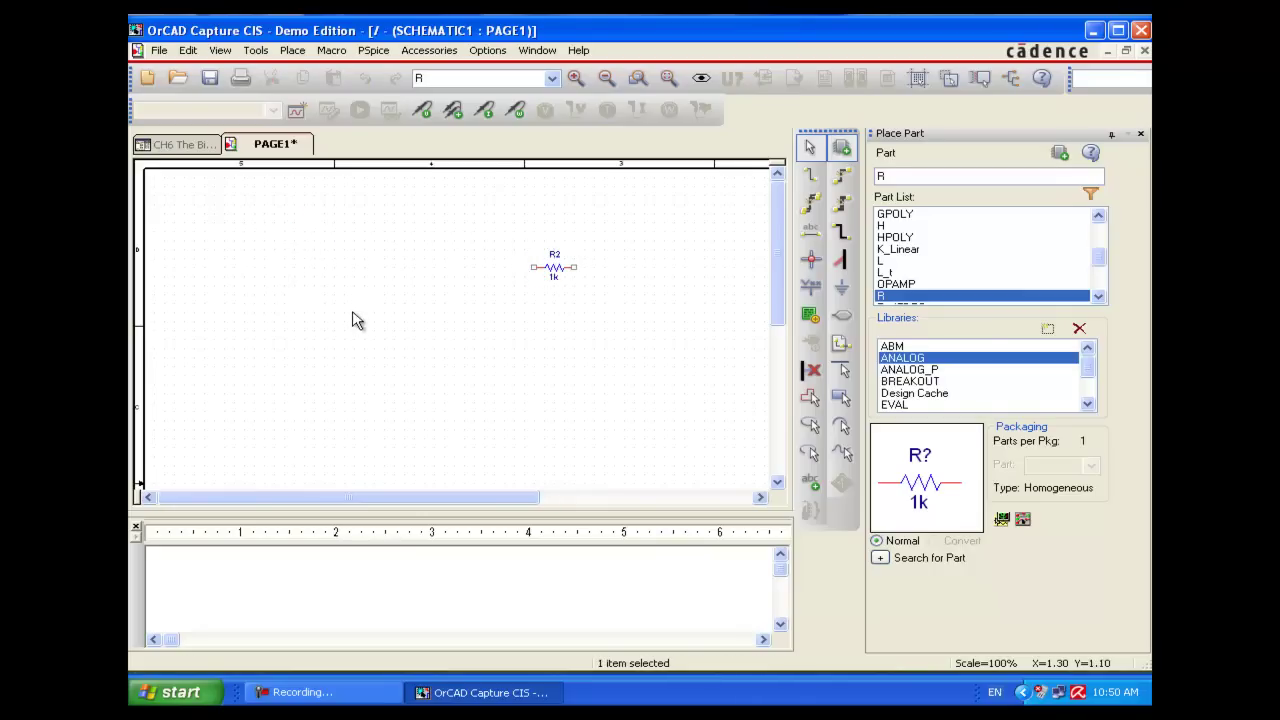
click(437, 316)
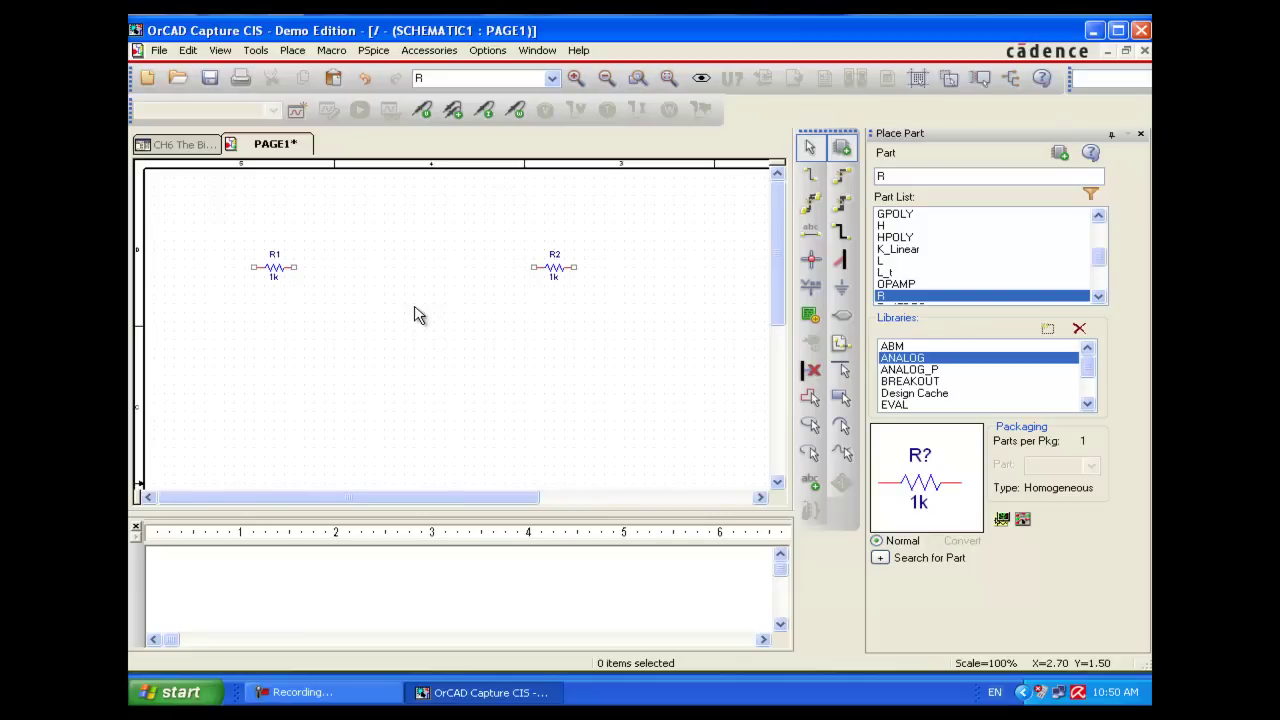
click(906, 405)
click(900, 226)
- Place a Q2N3904 NPN transistor, Q1, just right of R1
key(q)
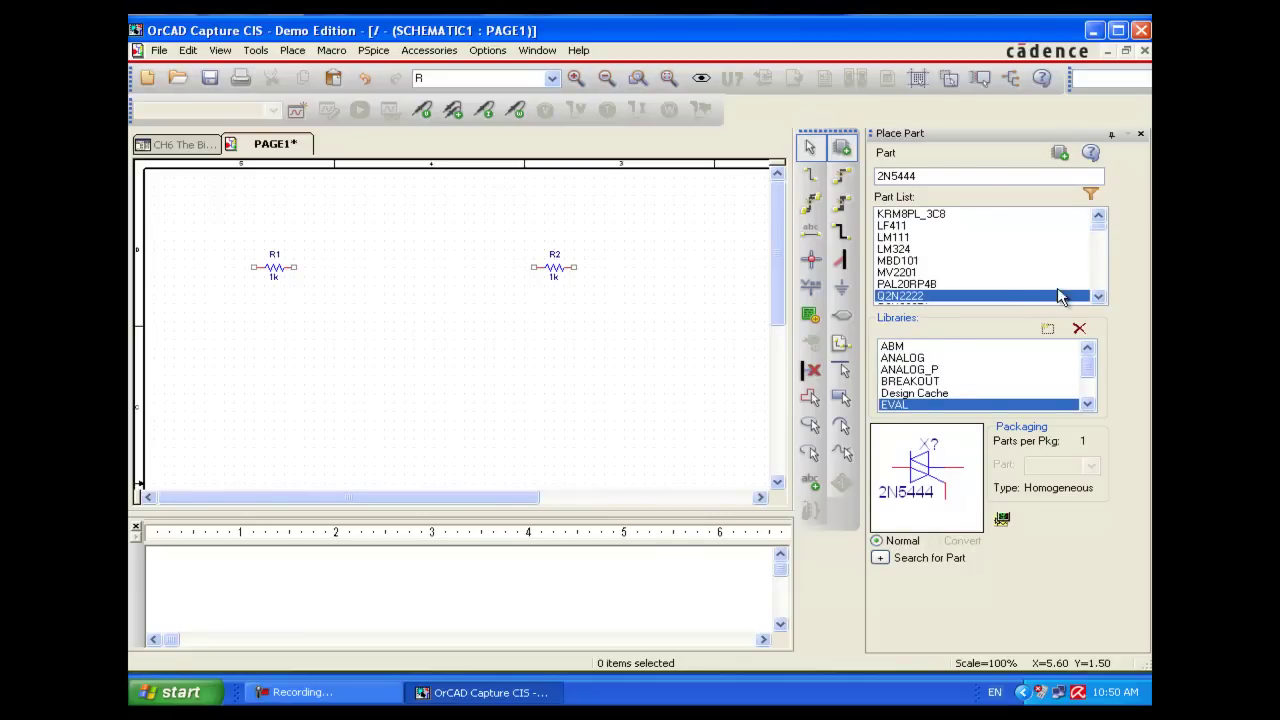
click(1104, 297)
click(1104, 297)
click(1104, 297)
click(1104, 297)
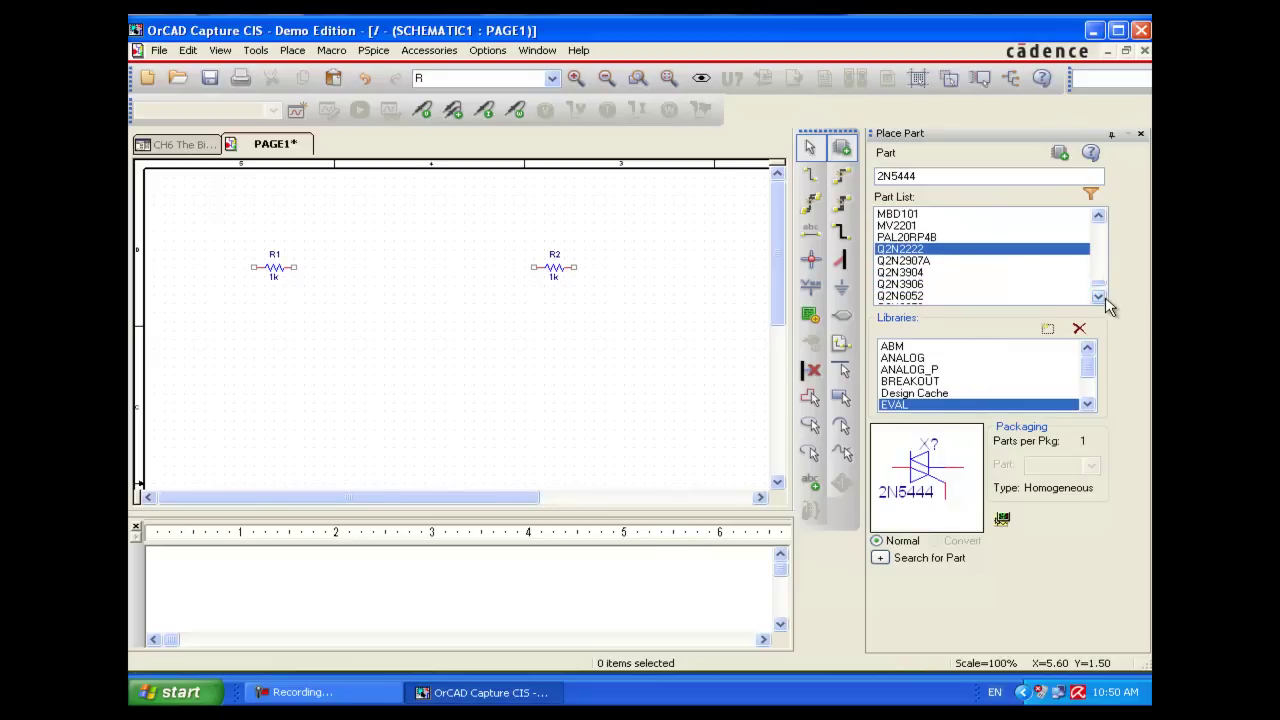
click(922, 274)
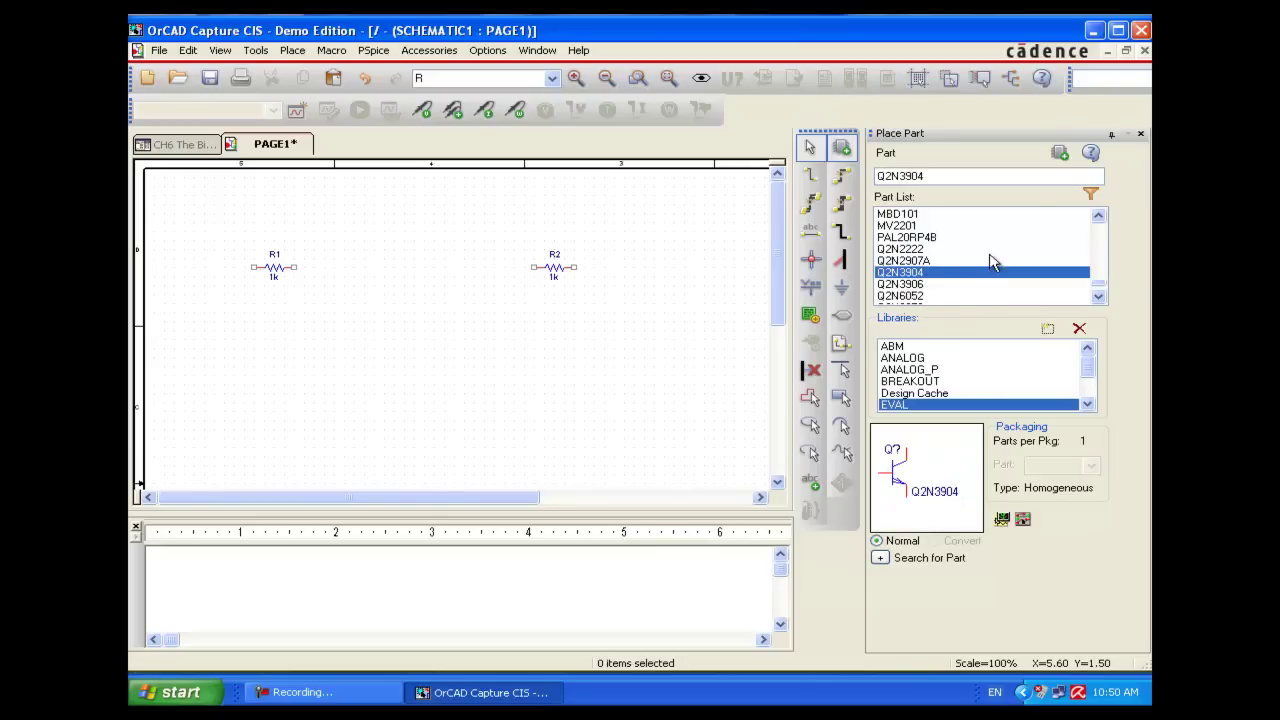
click(1062, 154)
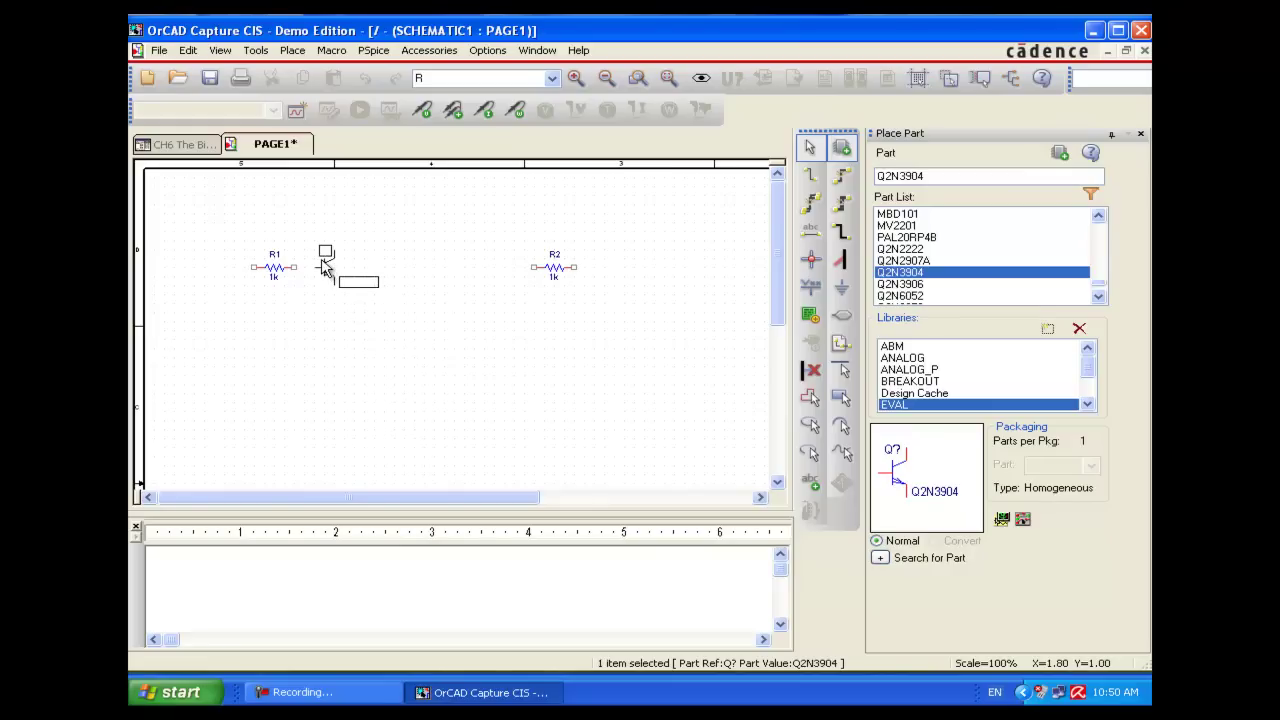
click(324, 268)
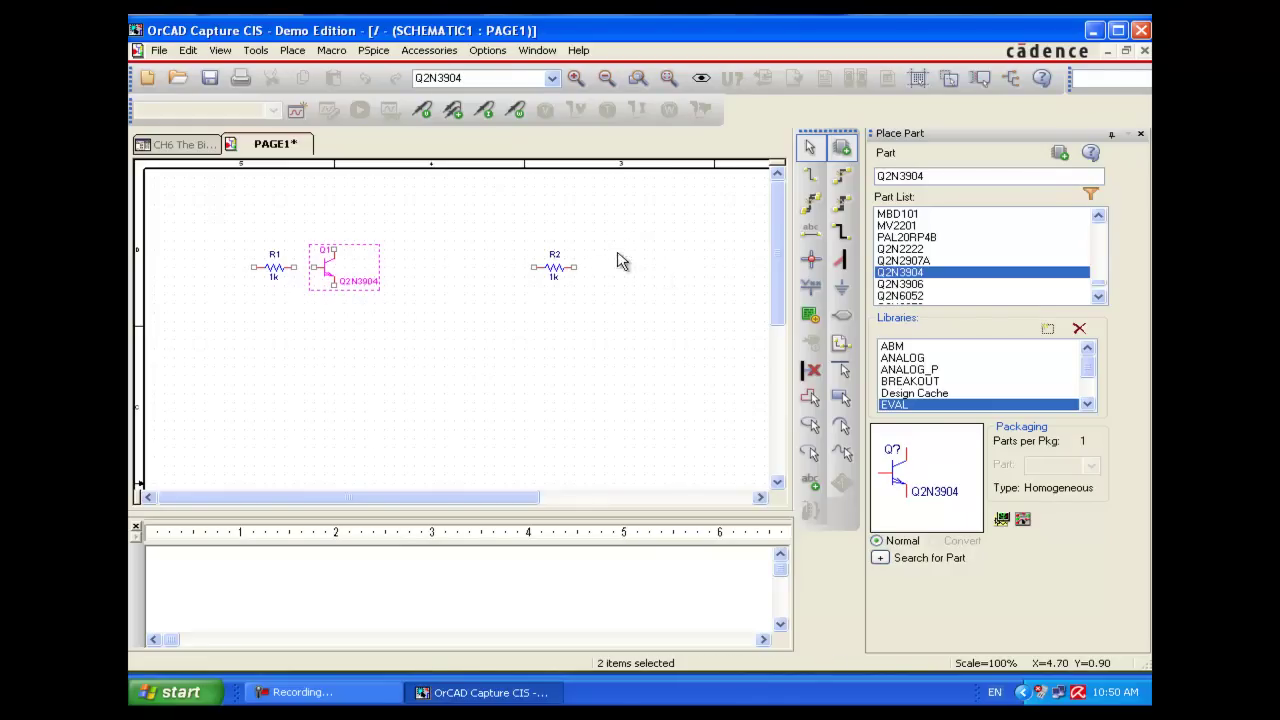
- Place a Q2N3906 PNP transistor, Q2, beside R2
click(921, 285)
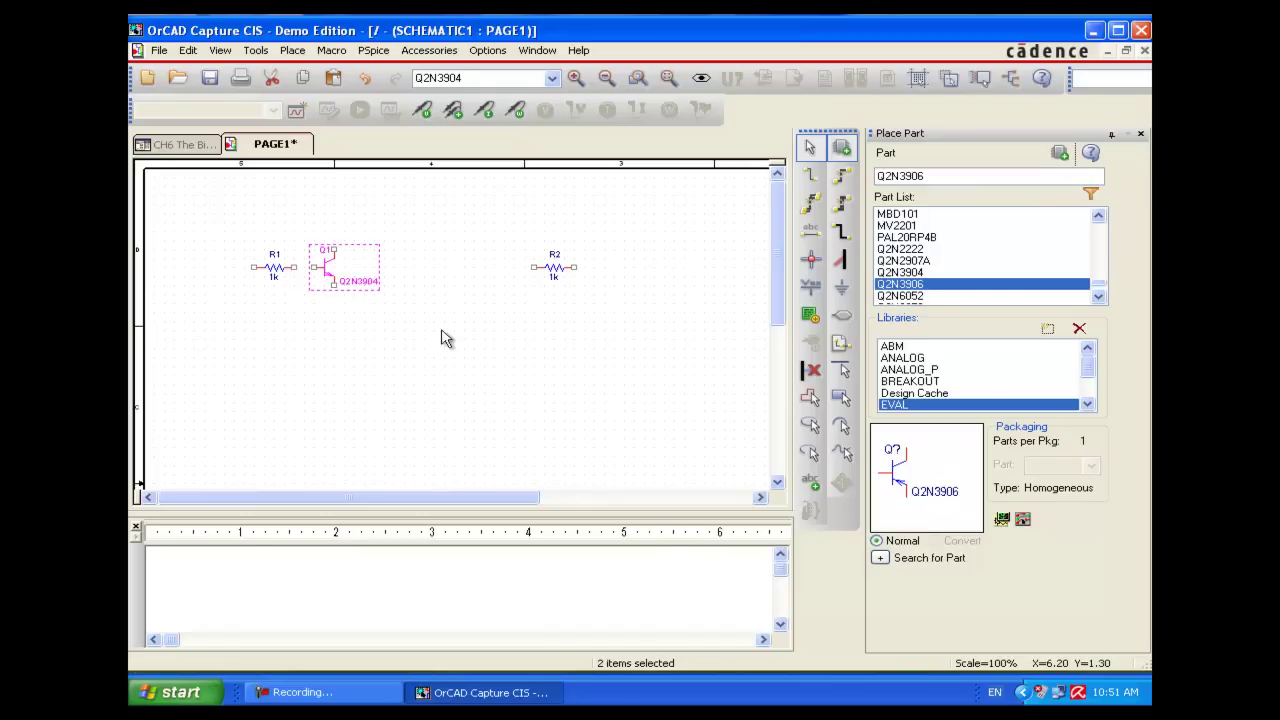
click(1060, 153)
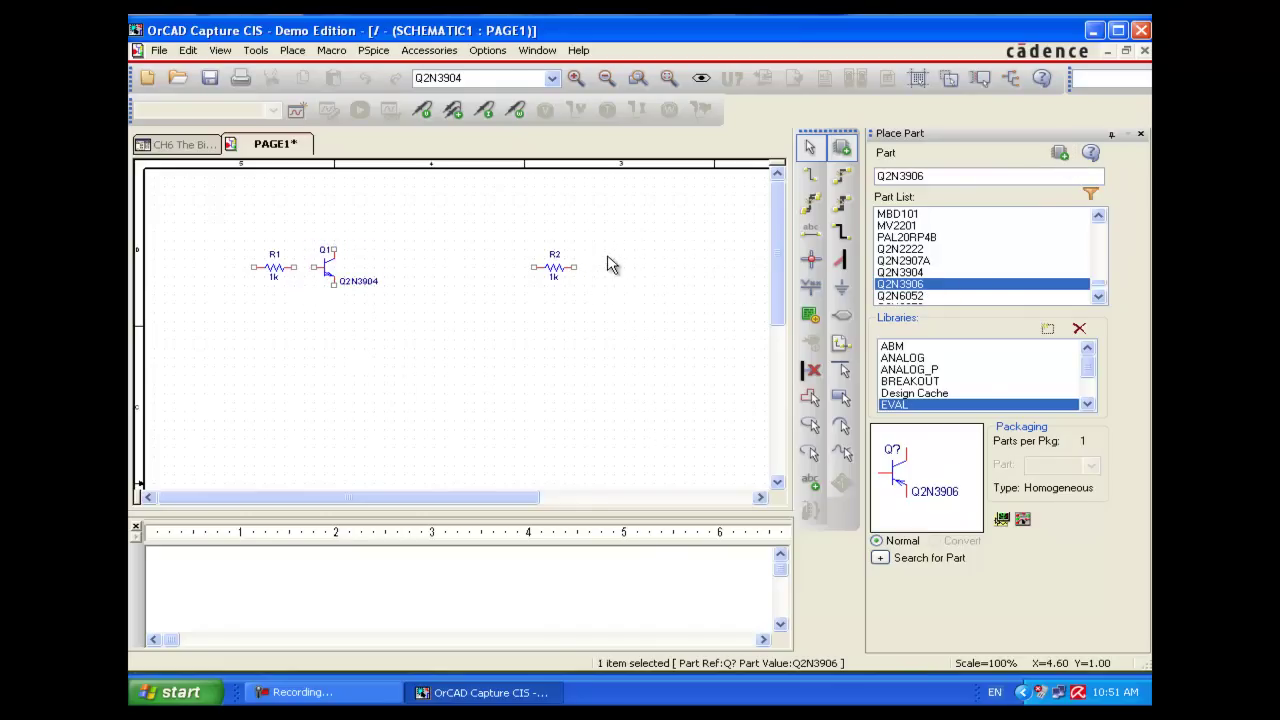
click(607, 262)
key(Escape)
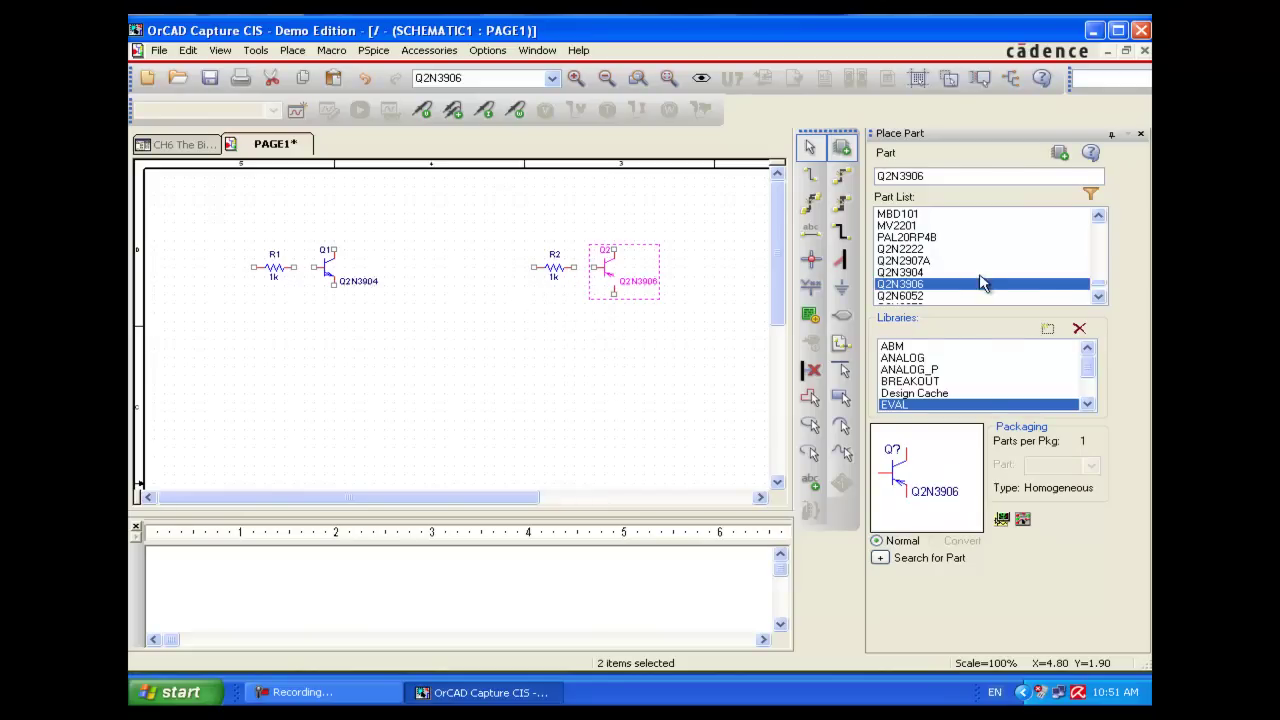
click(1098, 300)
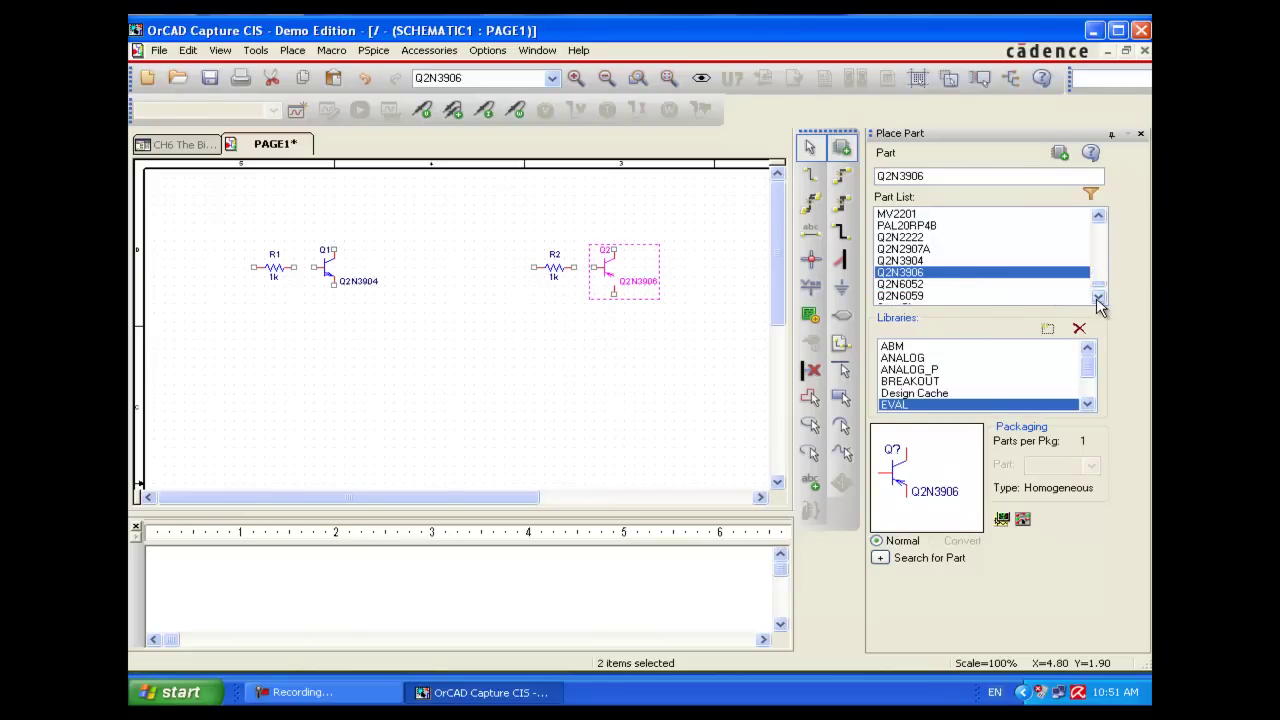
click(1098, 300)
click(1098, 300)
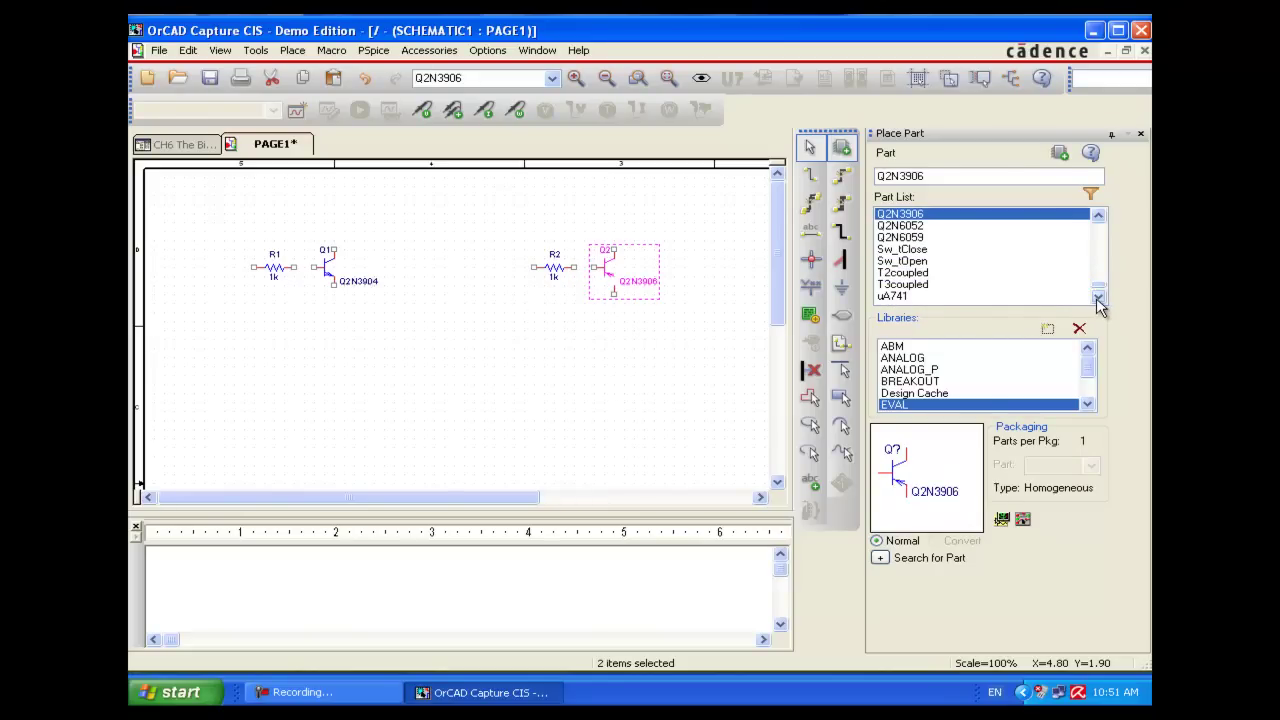
click(1088, 406)
click(1088, 406)
click(1088, 406)
click(1088, 406)
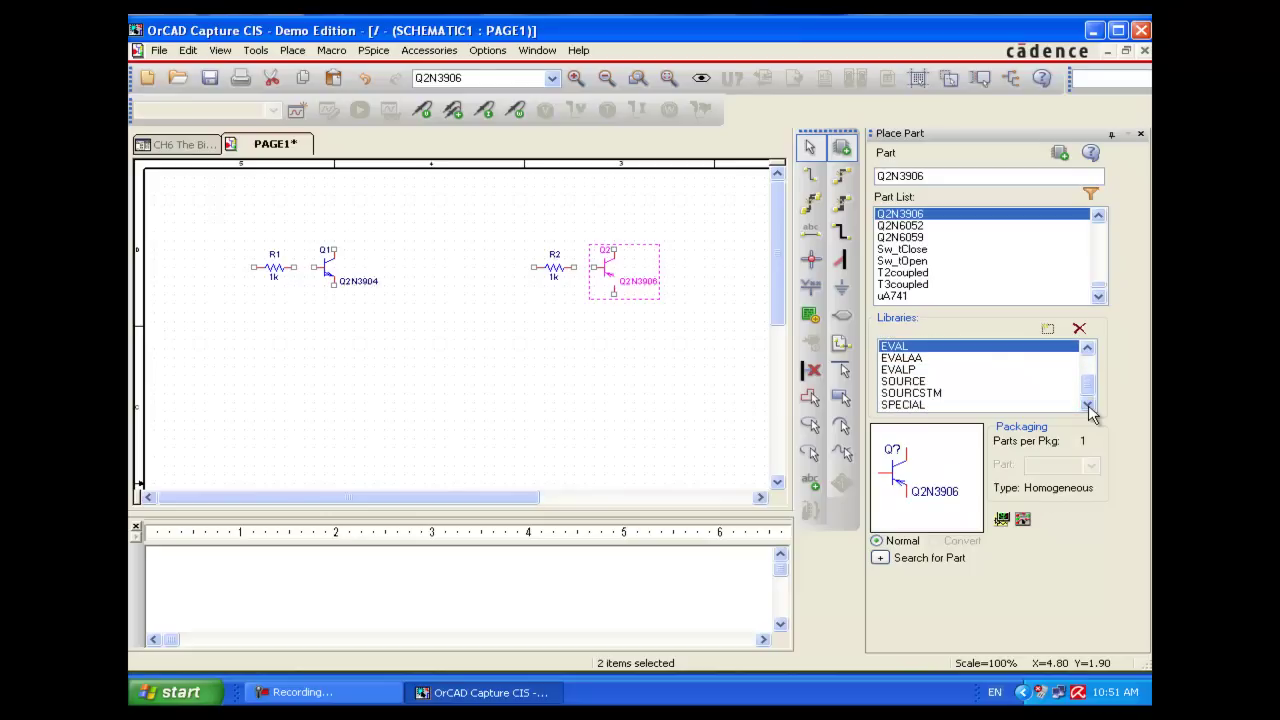
- Select the VDC source part from the SOURCE library for placement
click(924, 382)
click(912, 261)
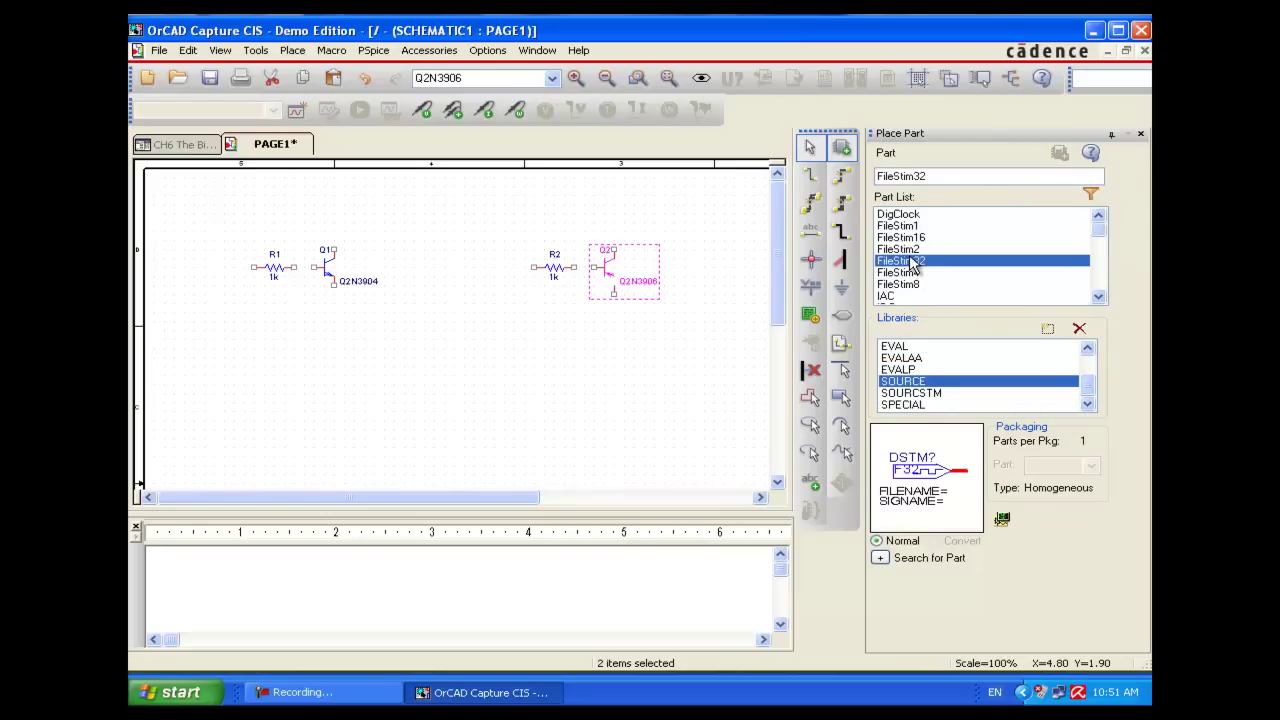
scroll(912, 261, down, 4)
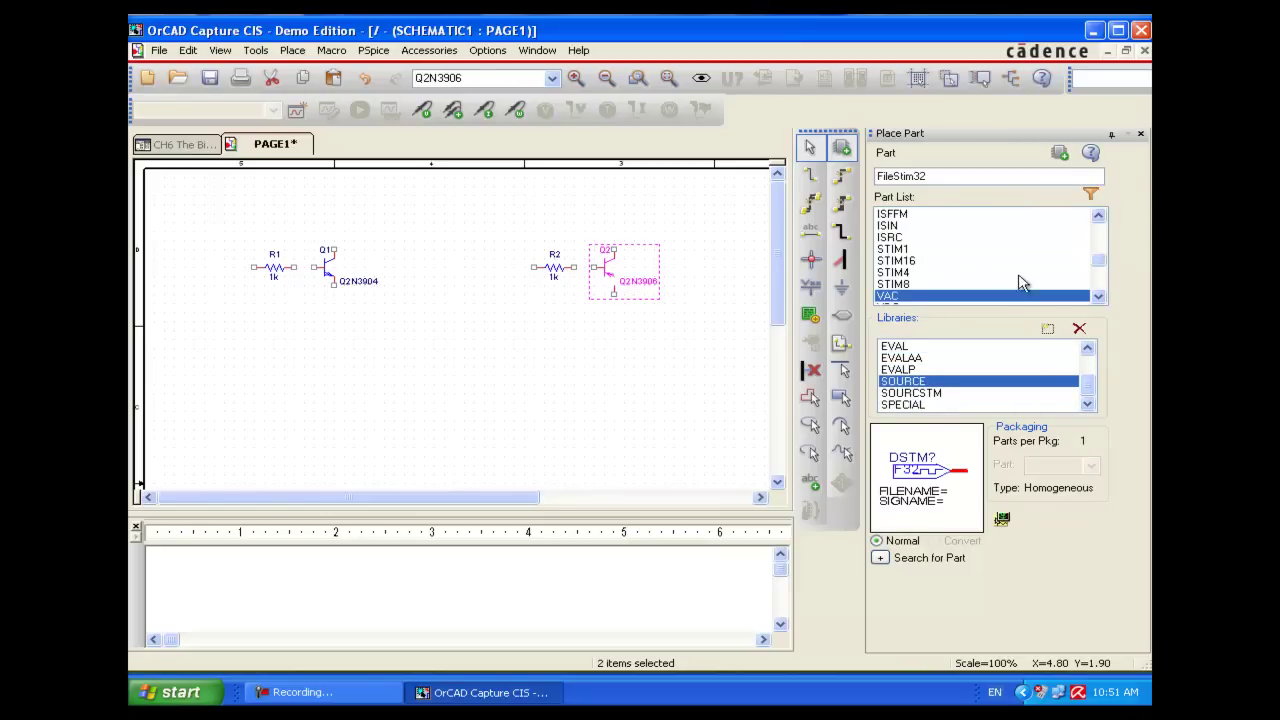
click(1098, 298)
click(1098, 298)
click(893, 285)
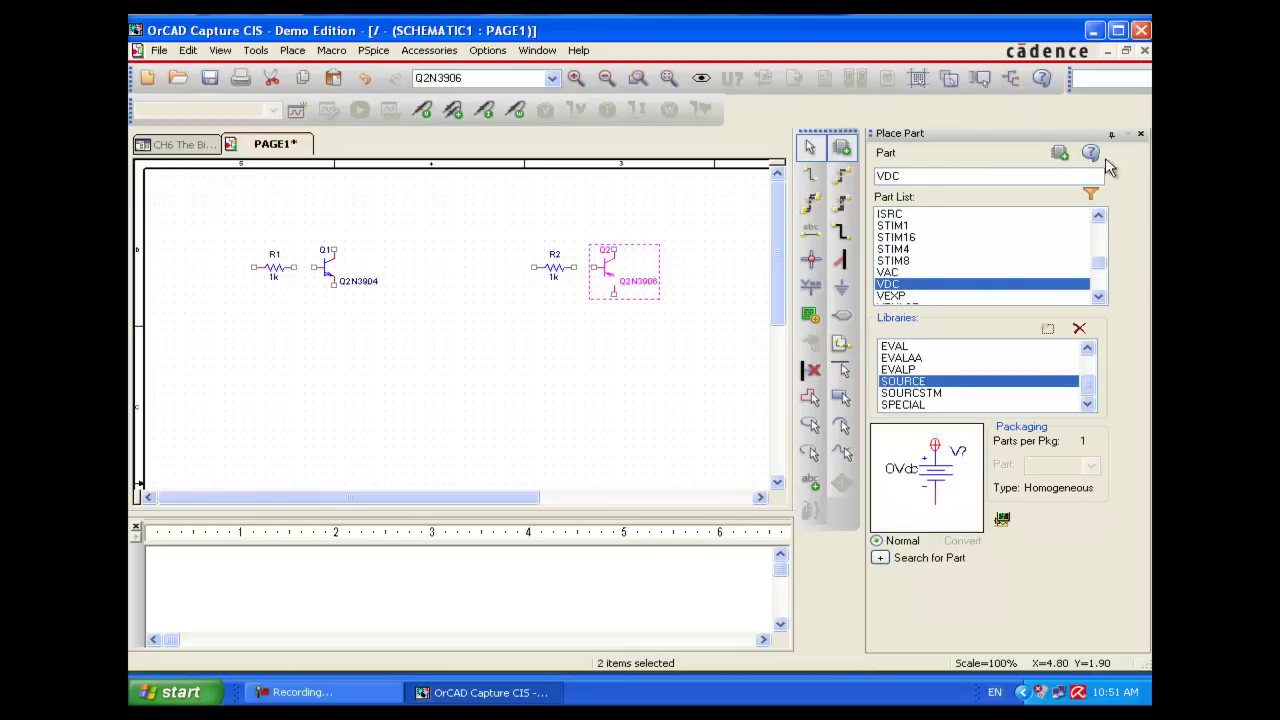
click(1061, 156)
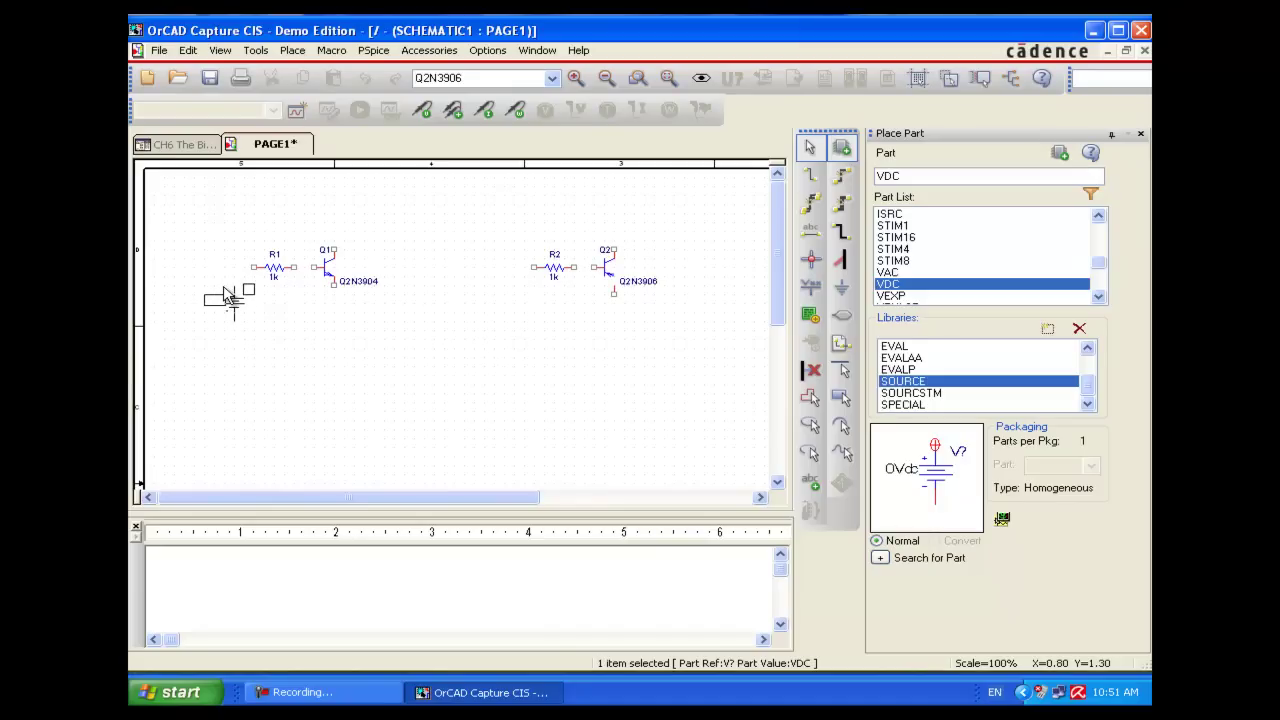
- Place four 0Vdc sources: V1 left of R1, V2 above Q1, V3 left of R2, V4 above Q2
click(228, 299)
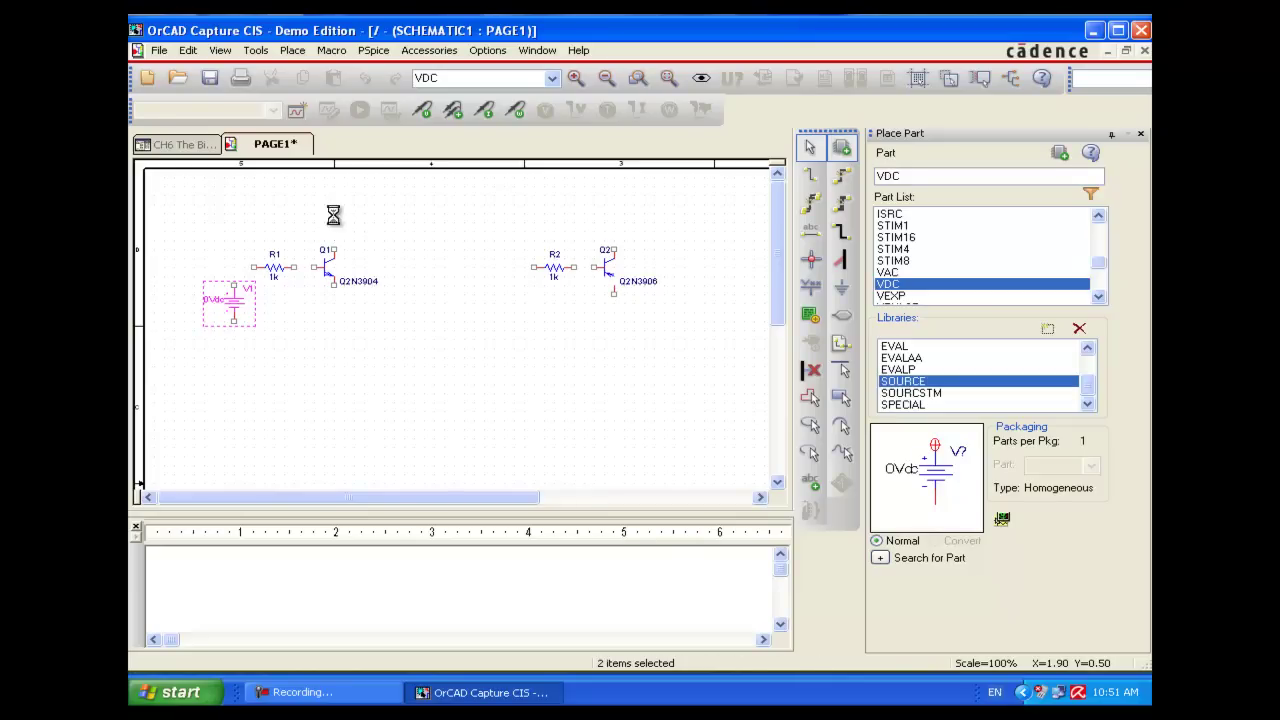
click(330, 222)
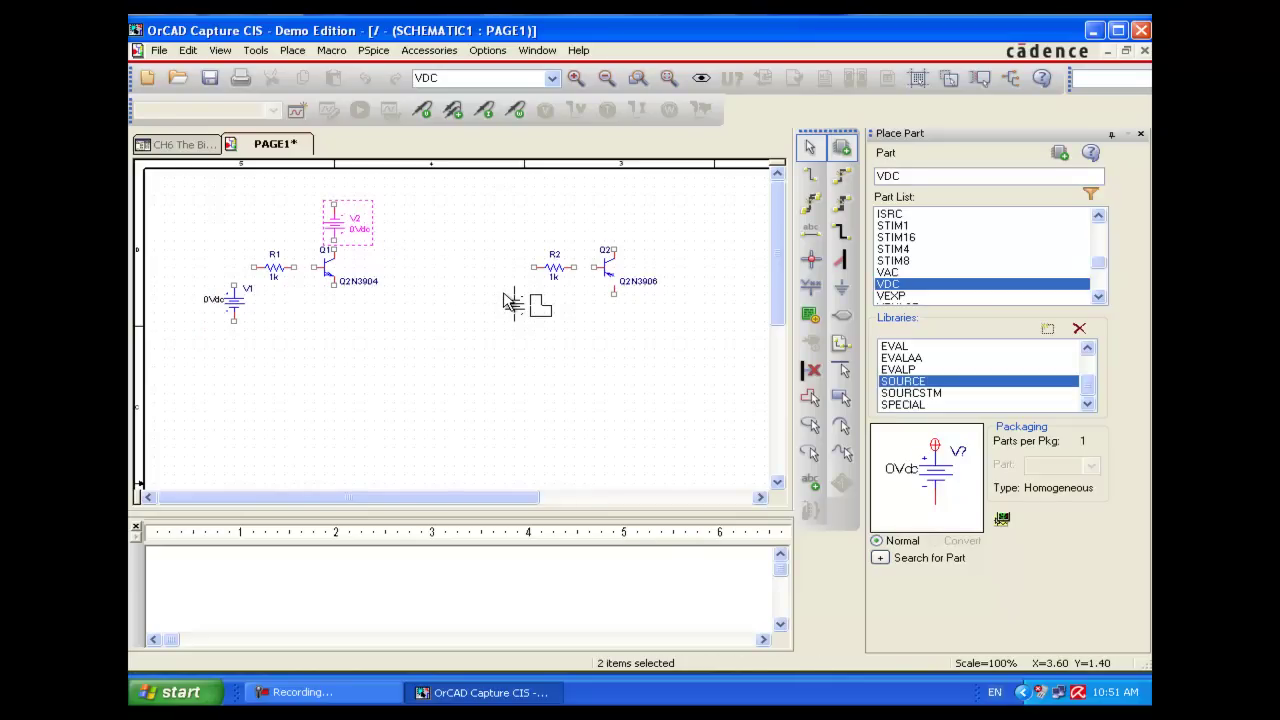
click(513, 300)
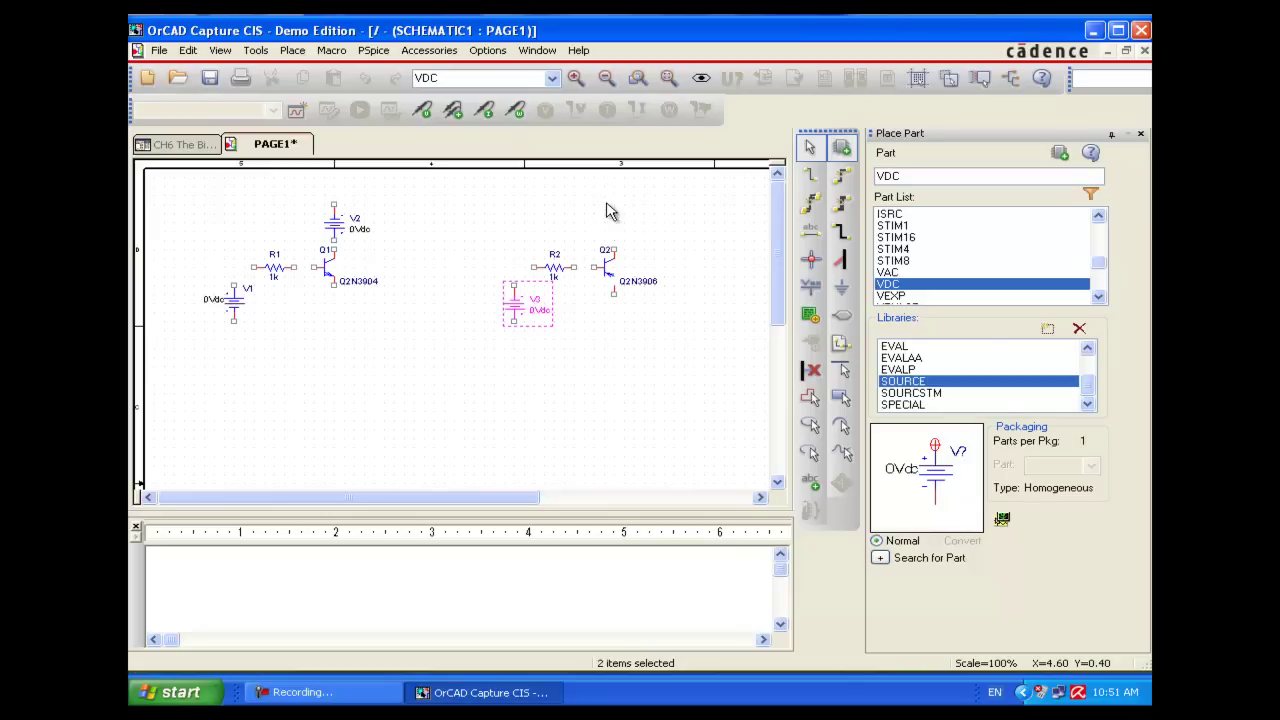
click(607, 210)
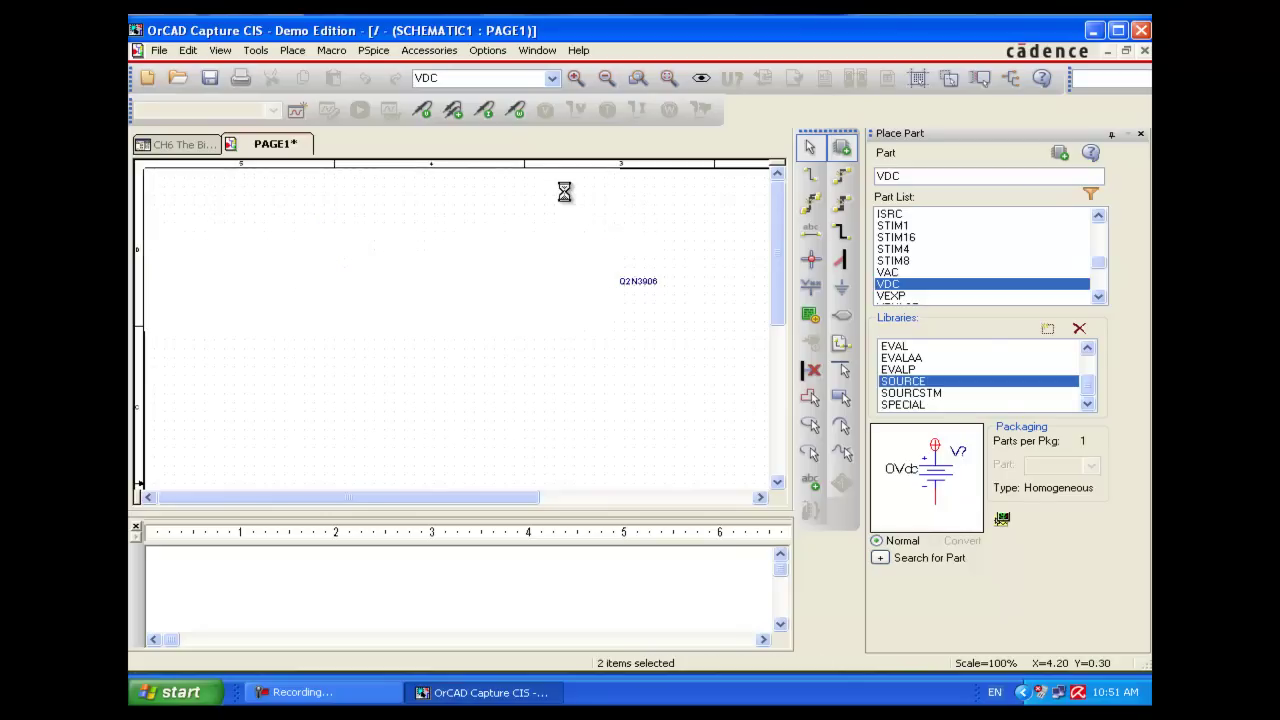
click(463, 417)
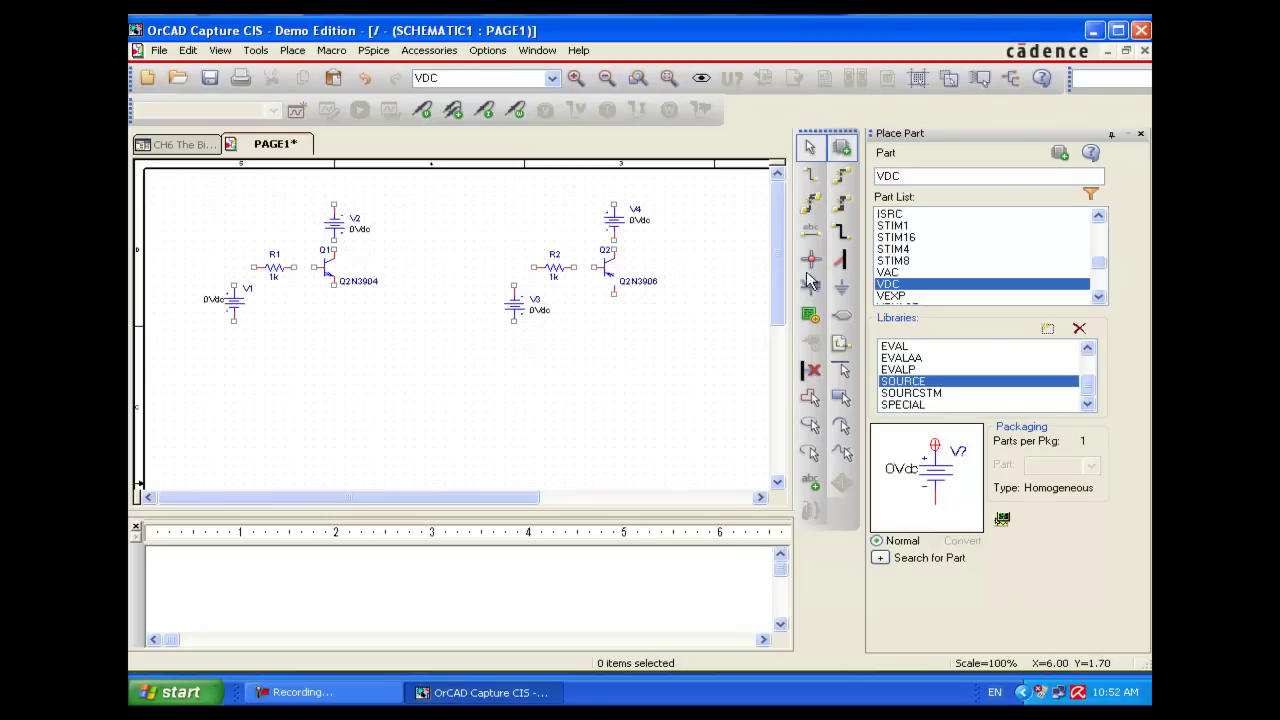
- Wire V3 through R2 to Q2's base, and V4 to Q2's upper terminal
click(810, 175)
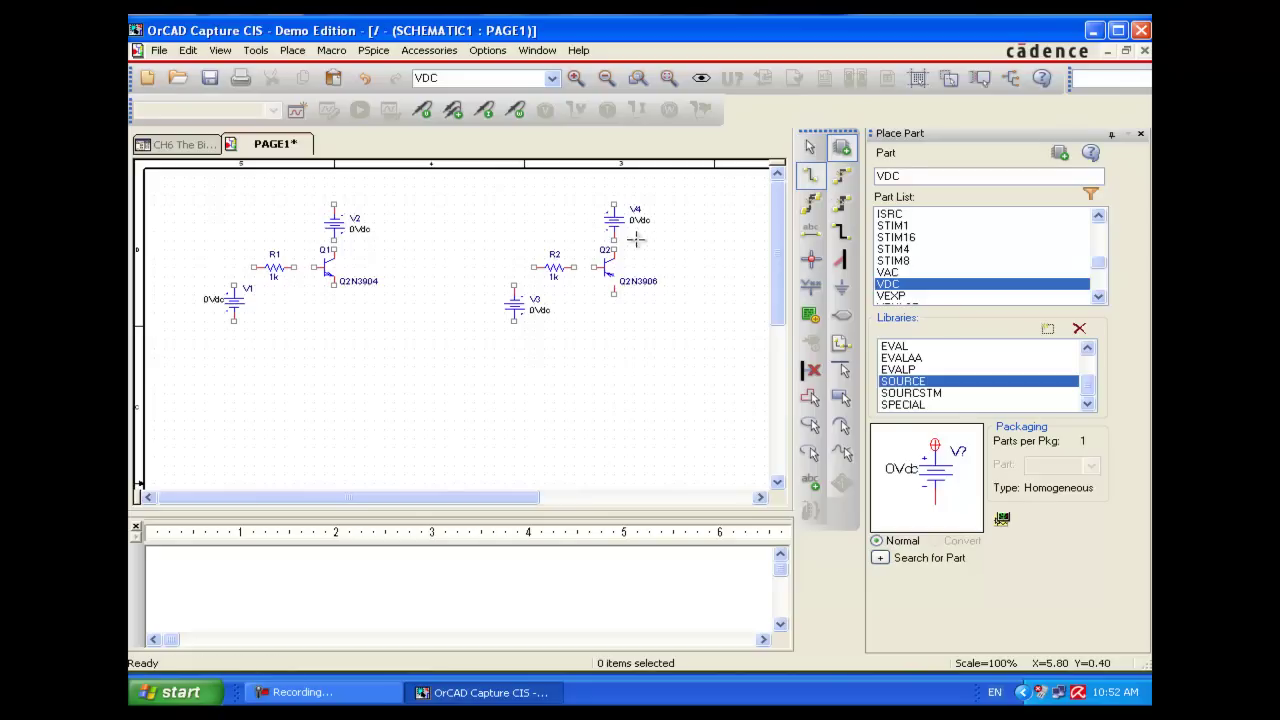
click(513, 286)
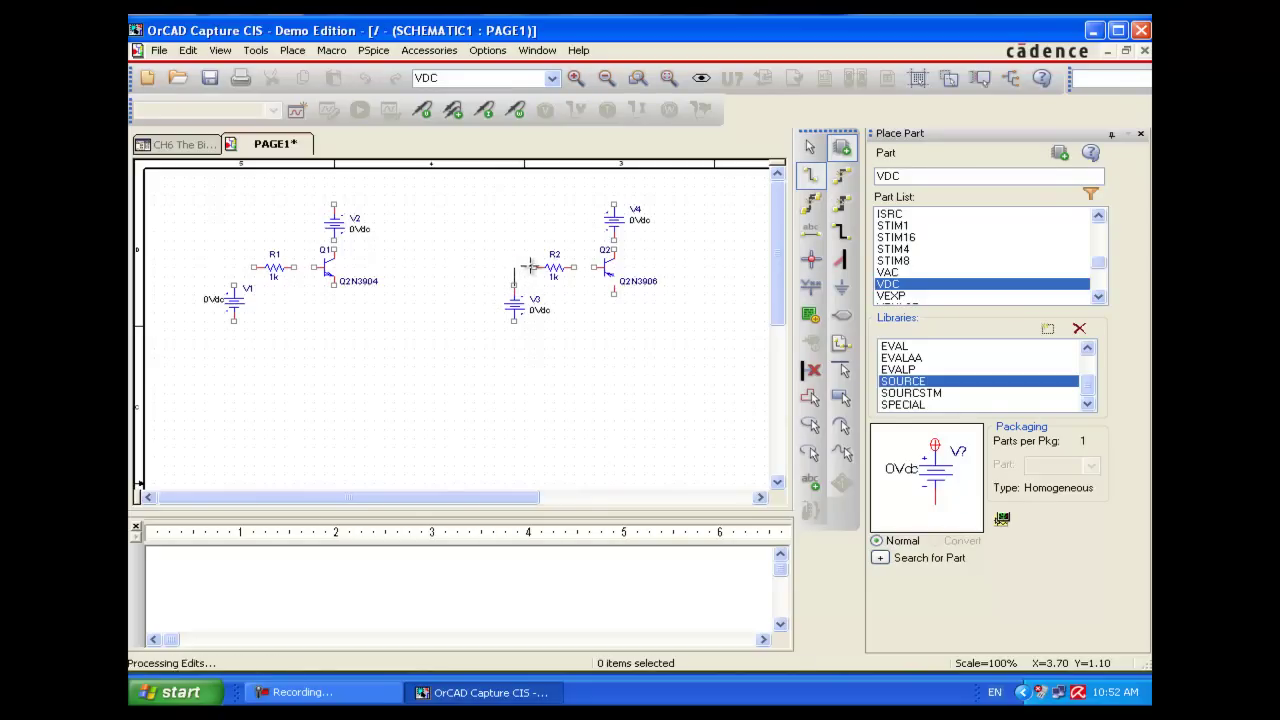
click(531, 267)
click(531, 267)
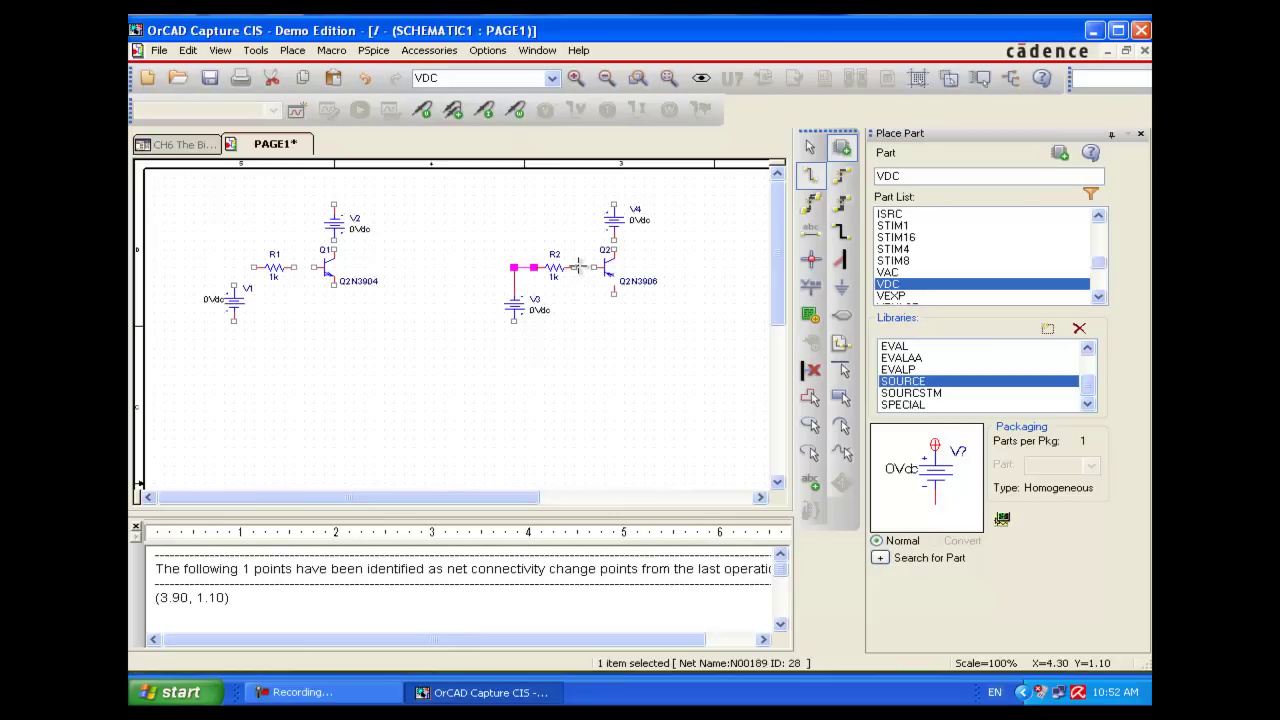
click(576, 267)
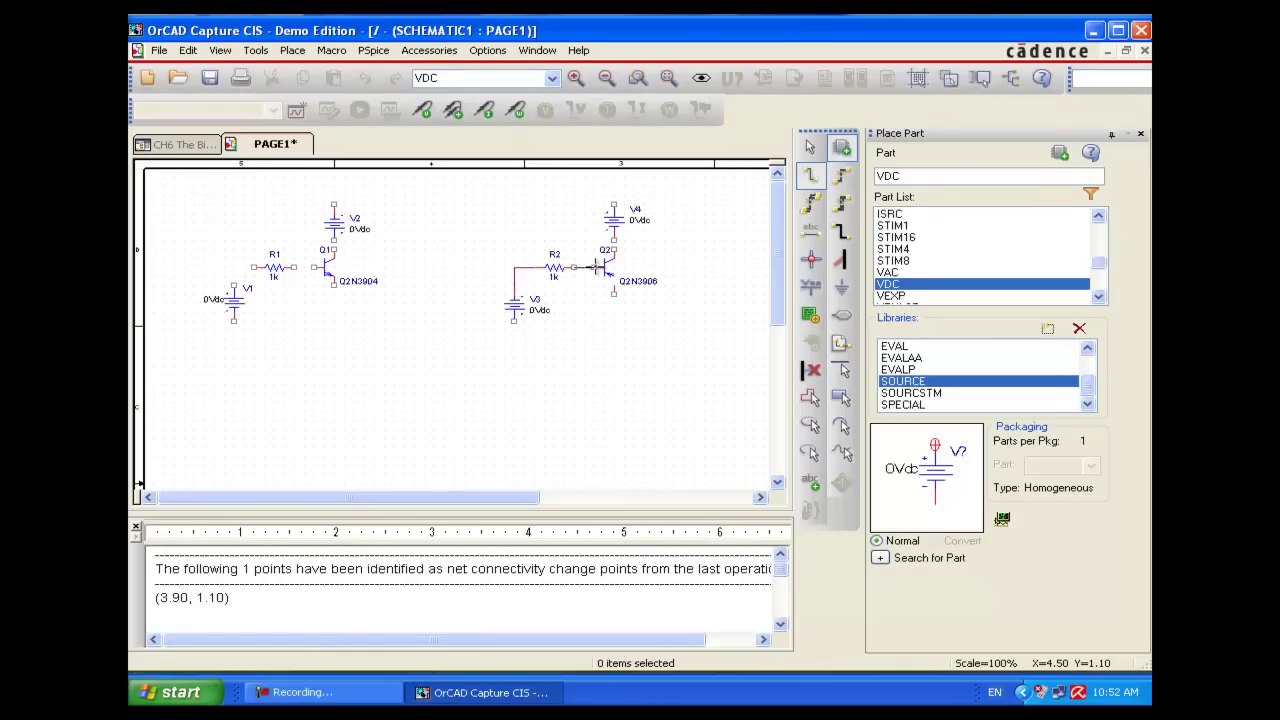
click(597, 267)
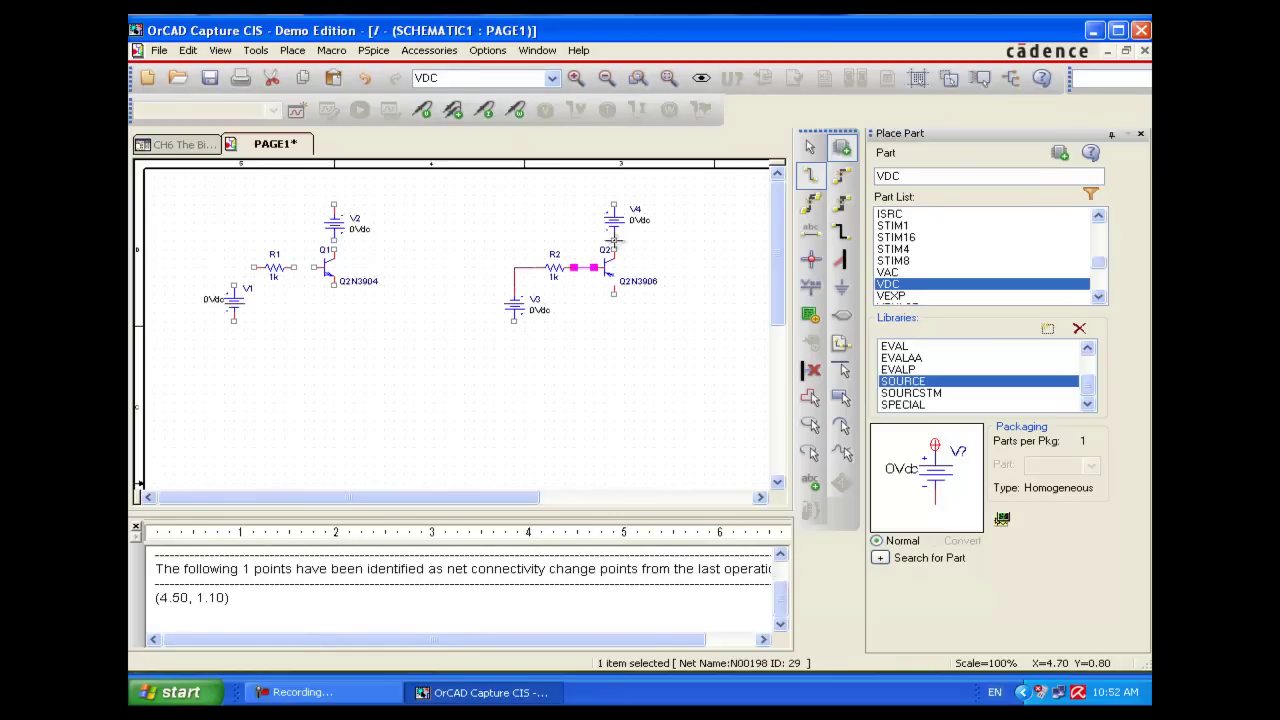
click(614, 240)
click(614, 250)
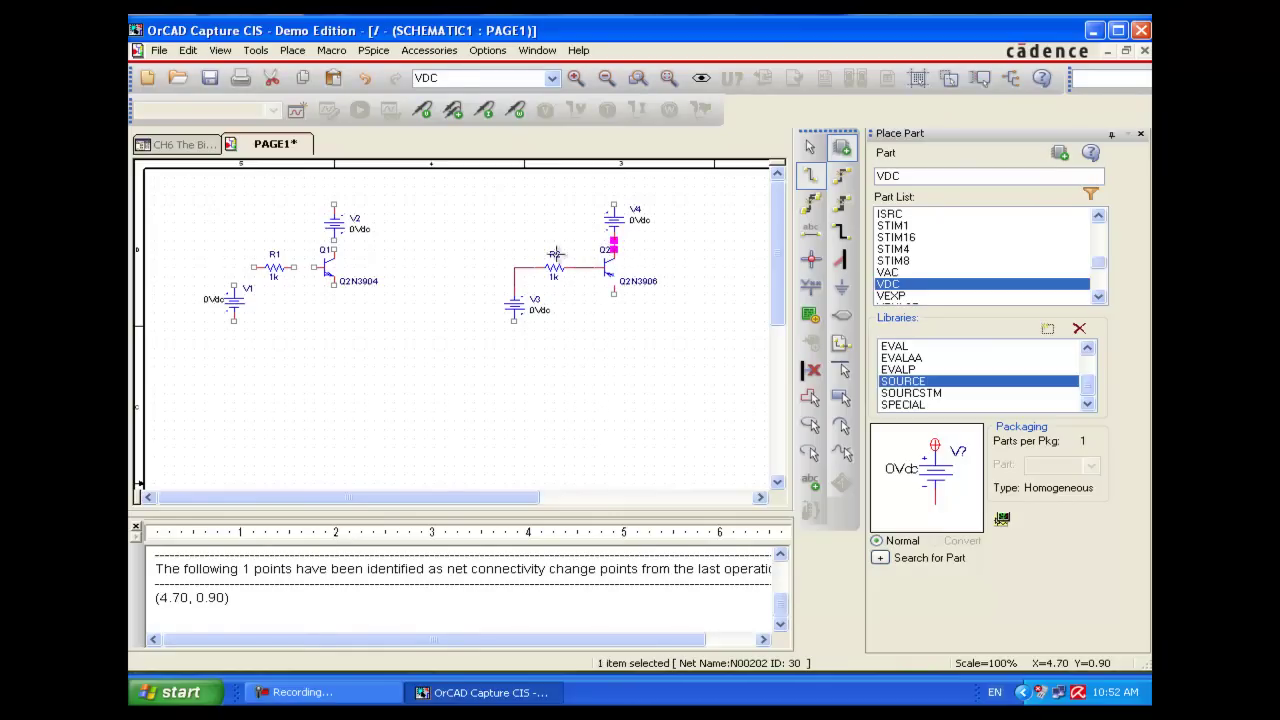
- Wire V2 to Q1's upper terminal, and Q1's base through R1 to V1's top
click(334, 241)
click(334, 251)
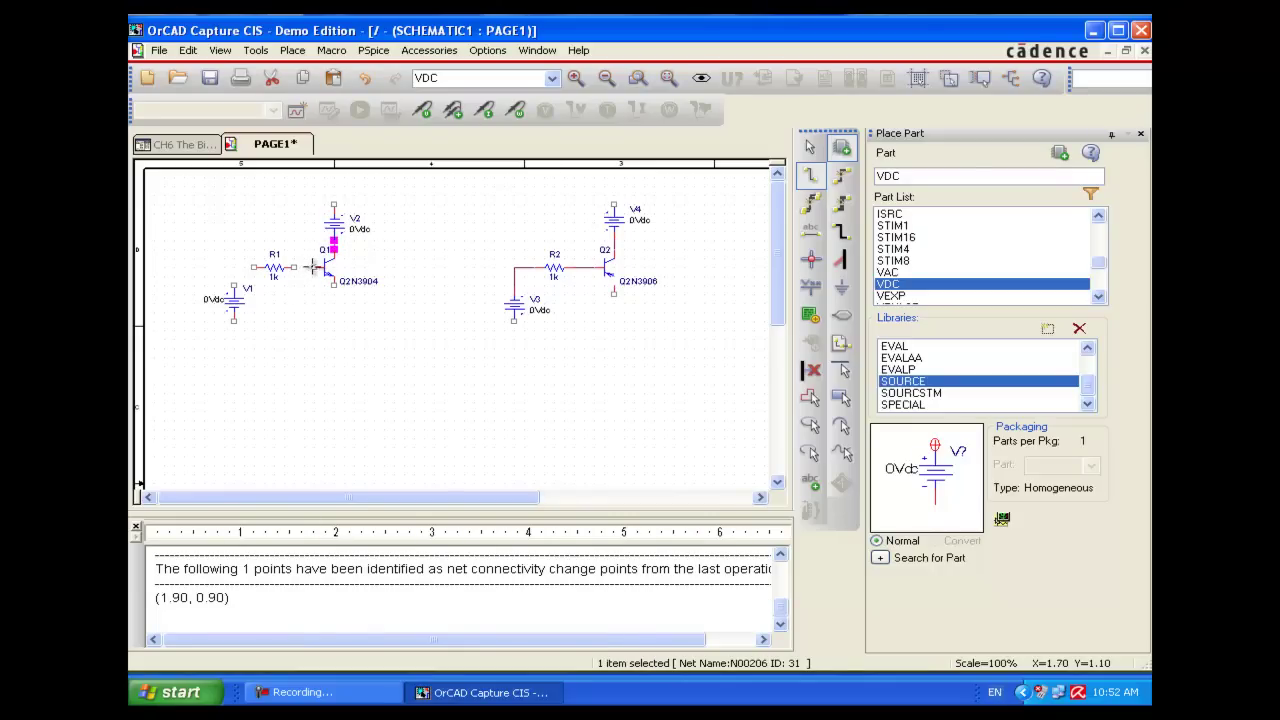
click(316, 267)
click(296, 267)
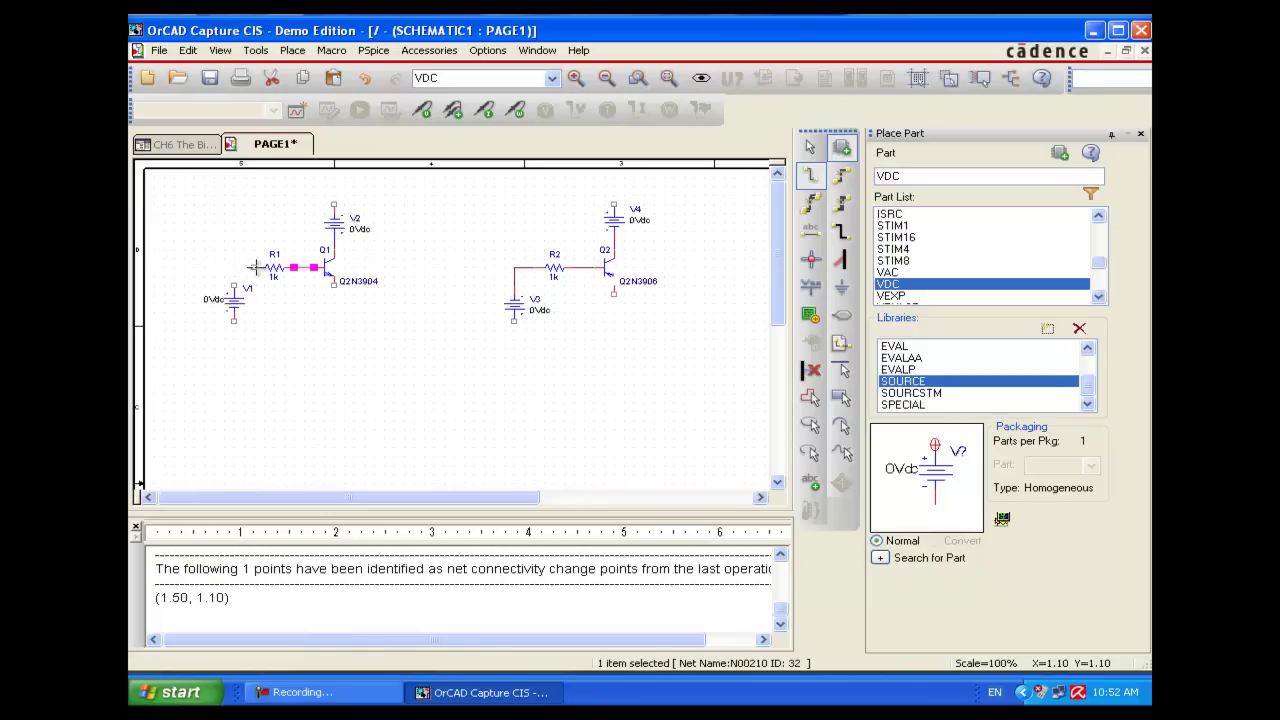
click(255, 267)
click(233, 286)
click(233, 288)
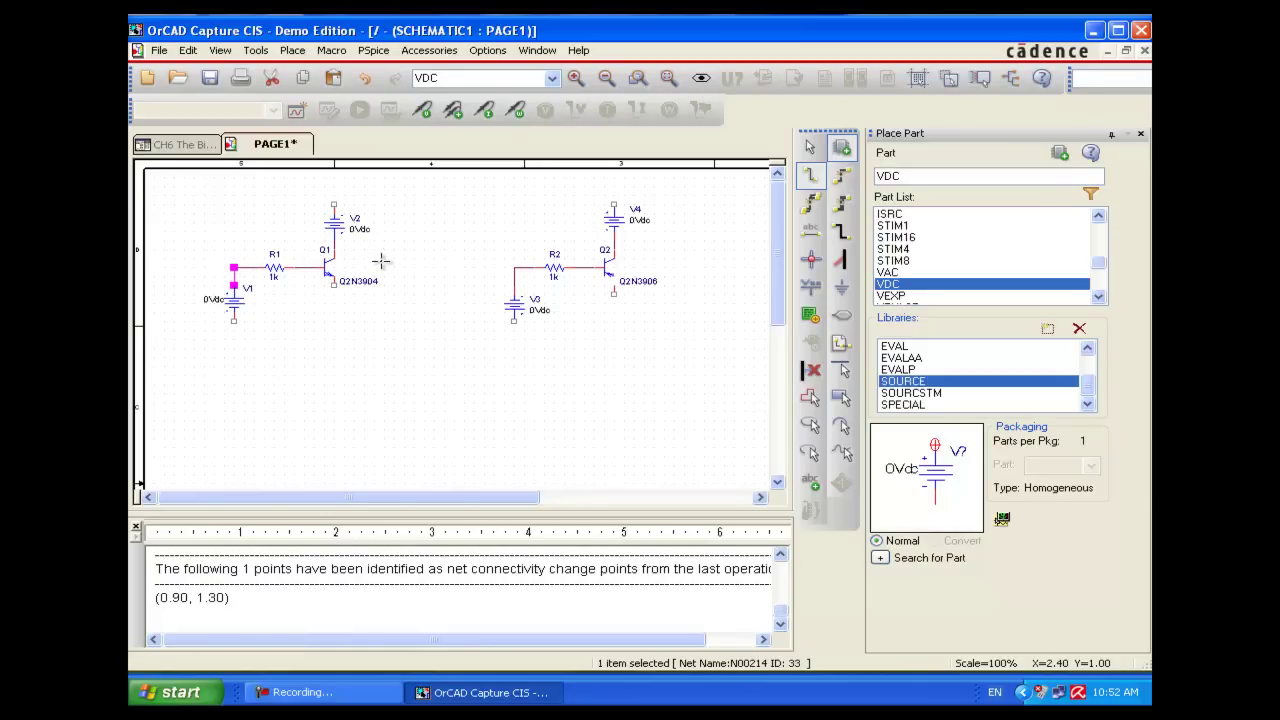
- Ground the bottom terminals of Q2 and Q1 and the bottom of V1 with 0 symbols
key(Escape)
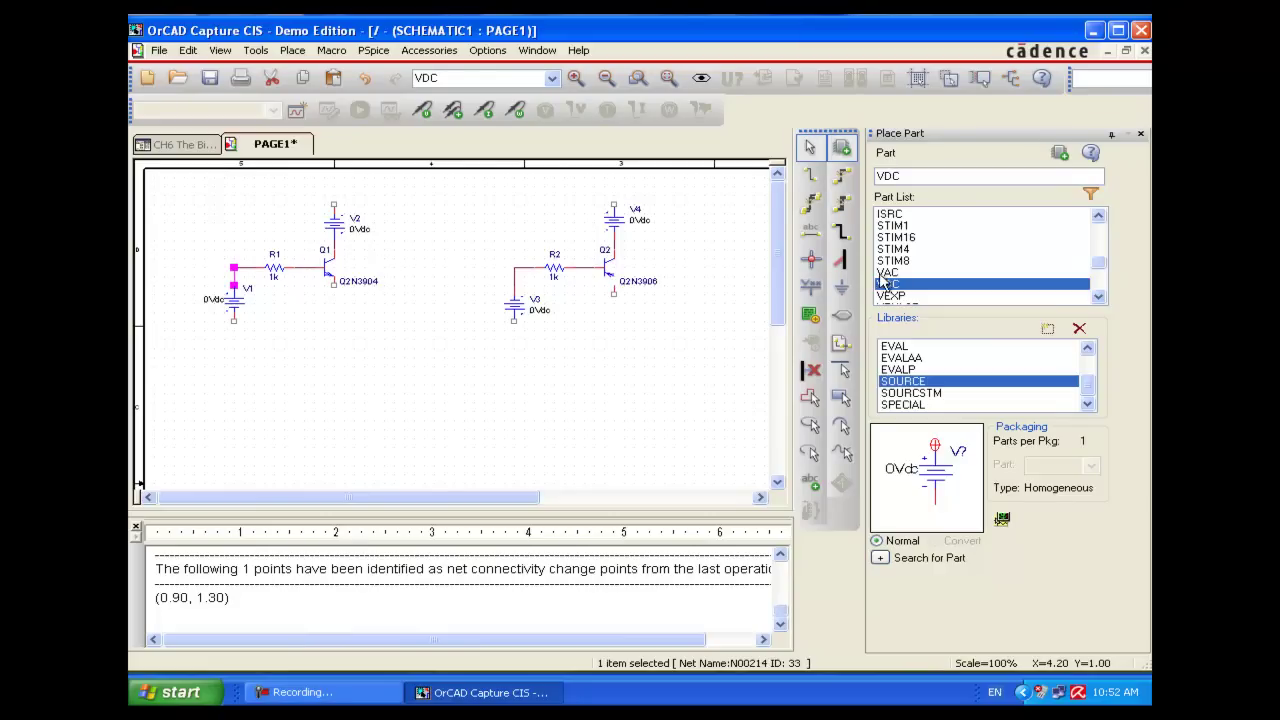
click(847, 284)
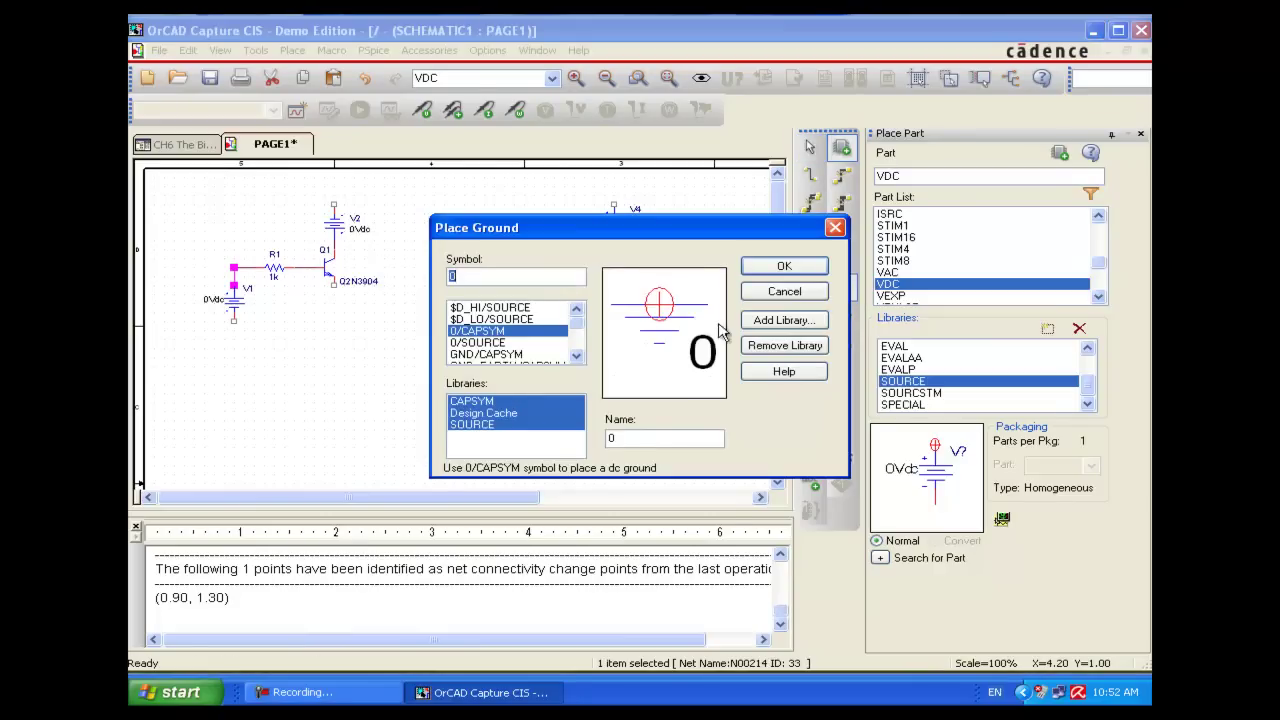
click(788, 267)
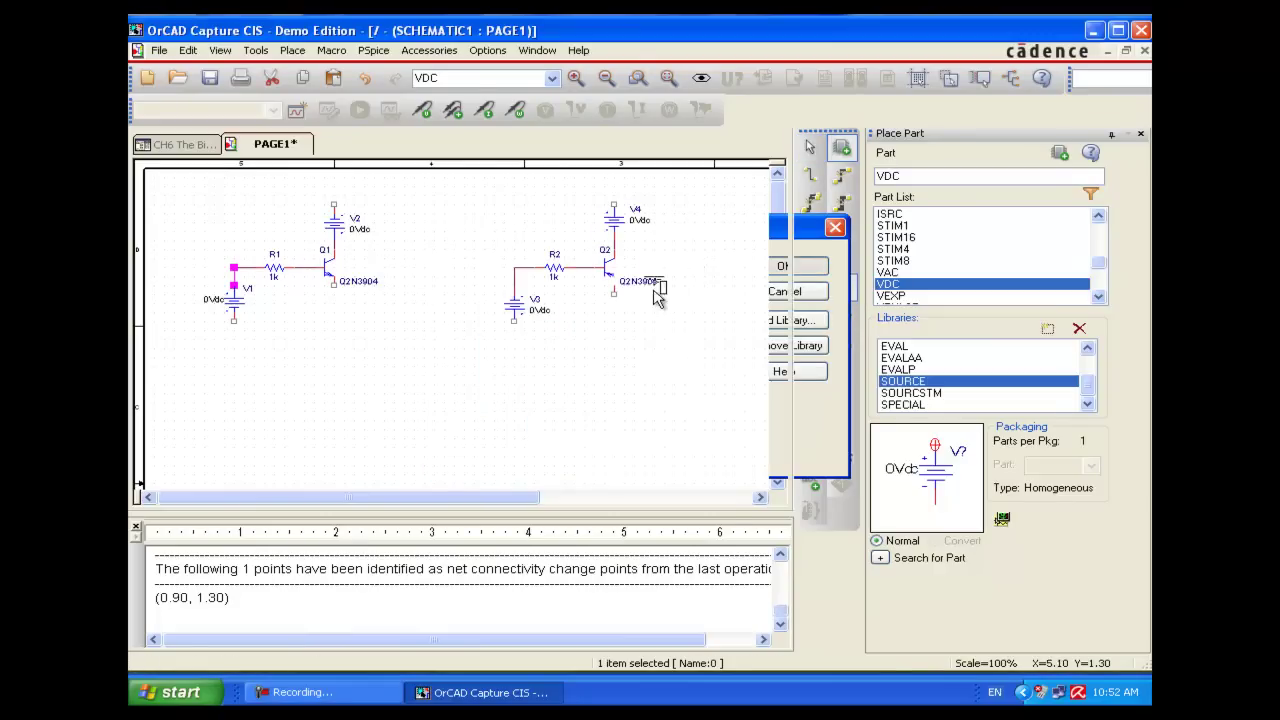
click(612, 308)
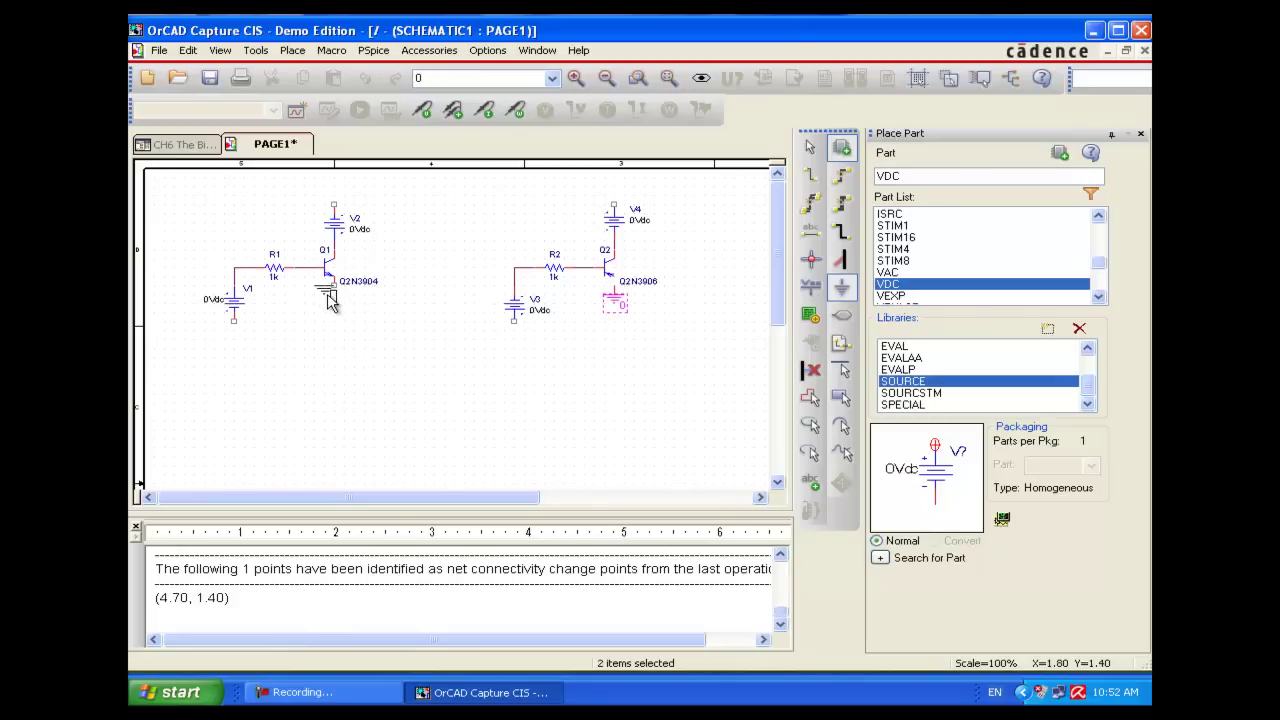
key(Escape)
click(322, 304)
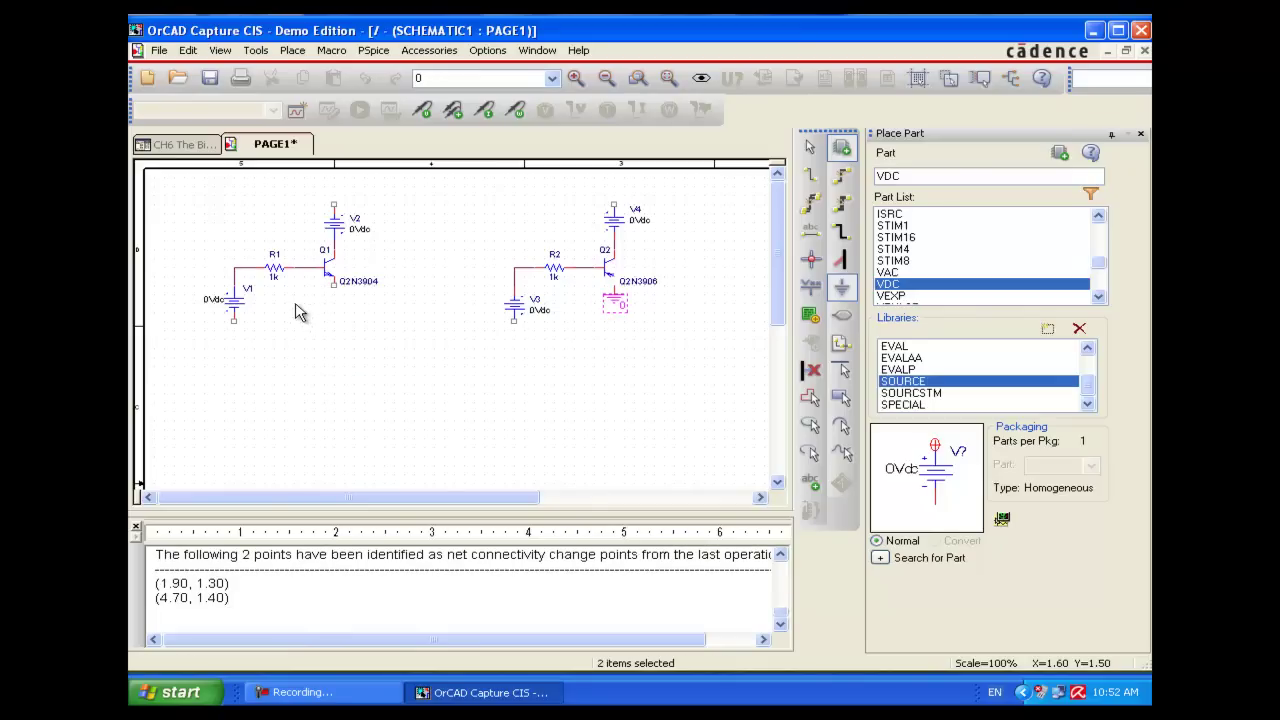
click(234, 334)
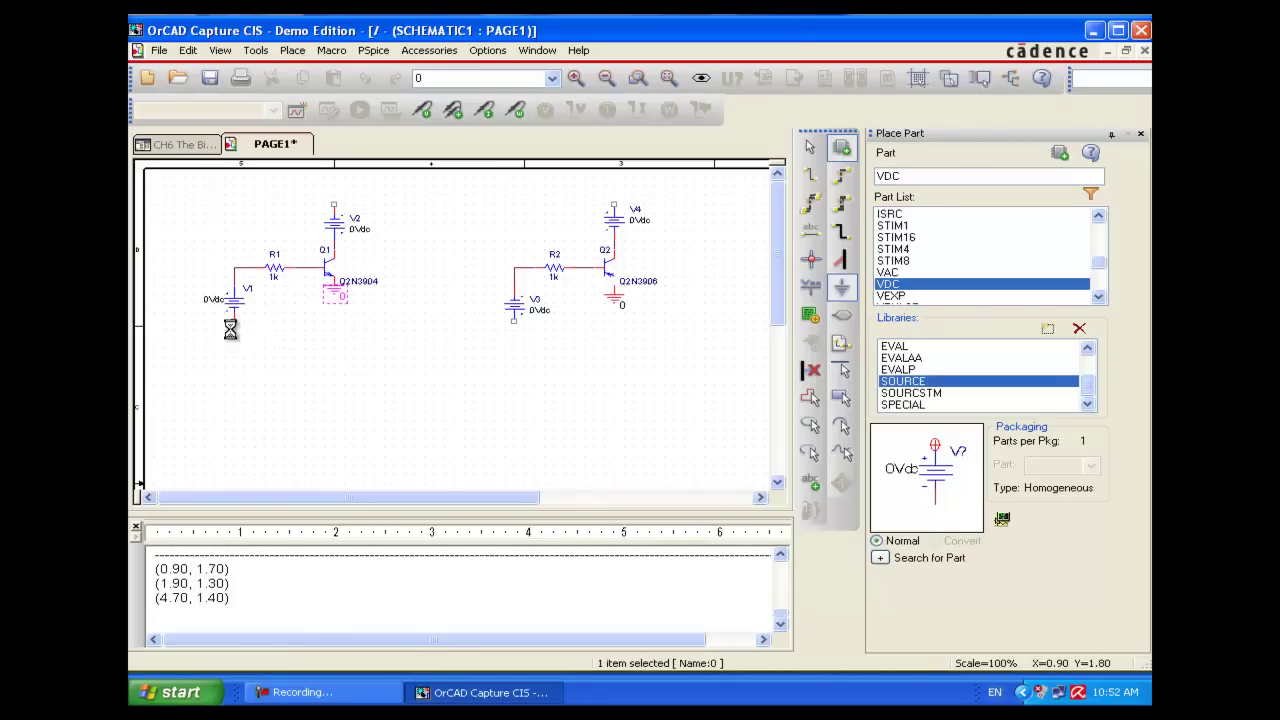
- Place two more ground symbols beside the tops of V4 and V2
click(678, 216)
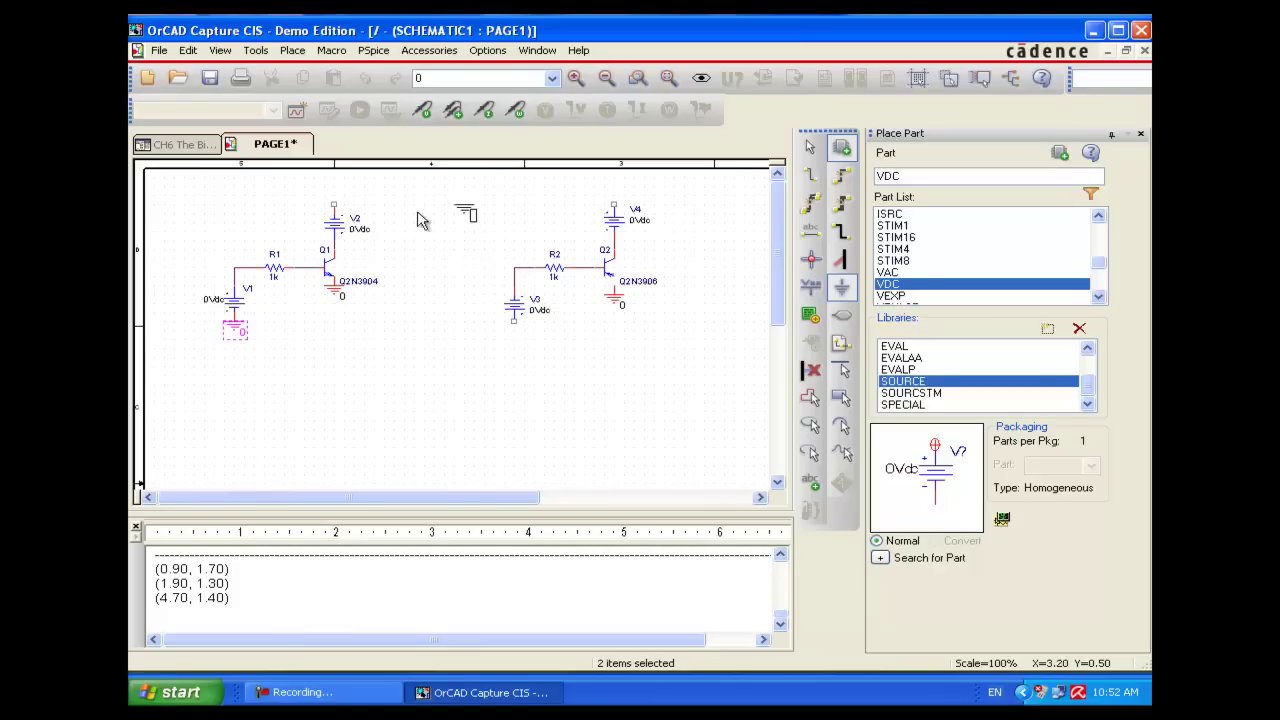
key(Escape)
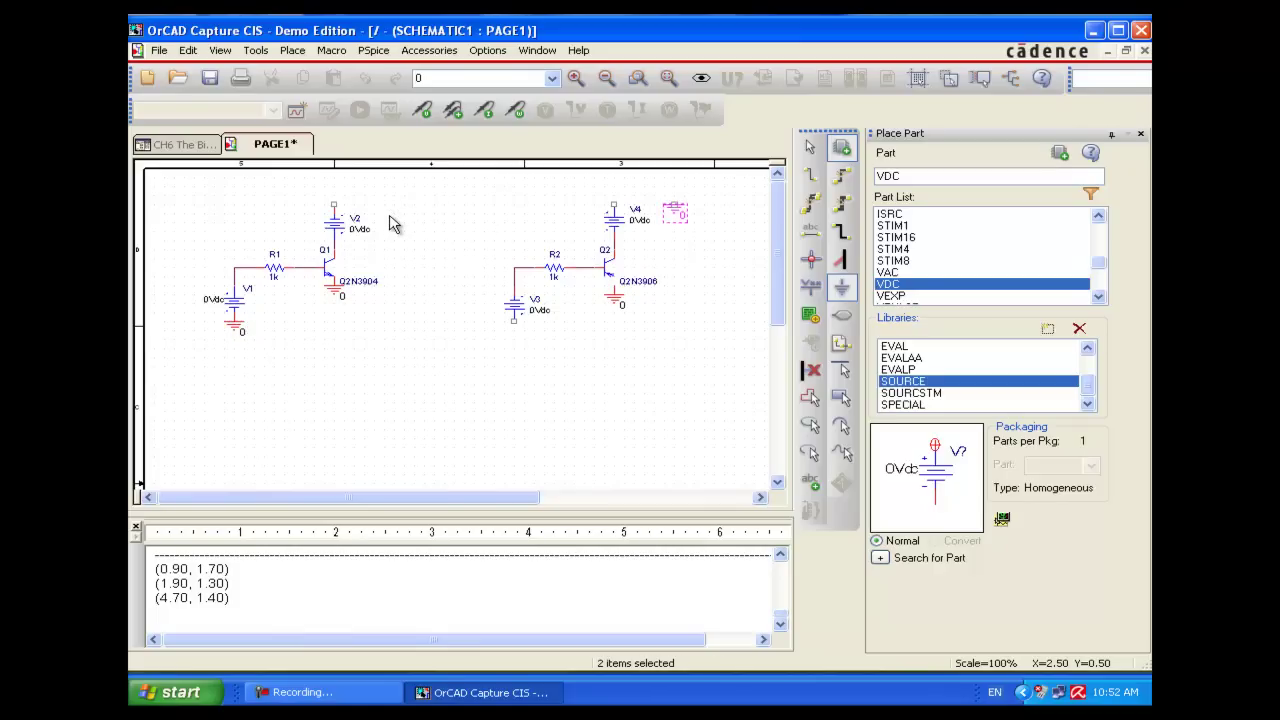
key(g)
click(395, 216)
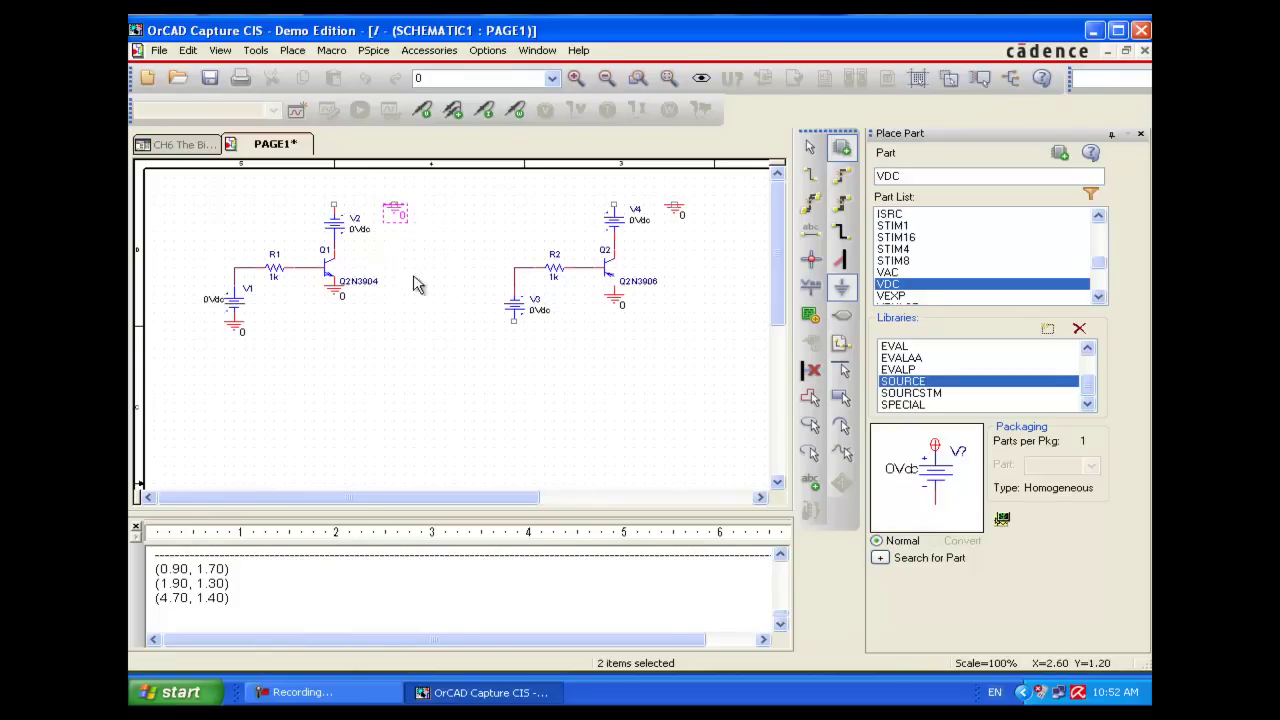
key(Escape)
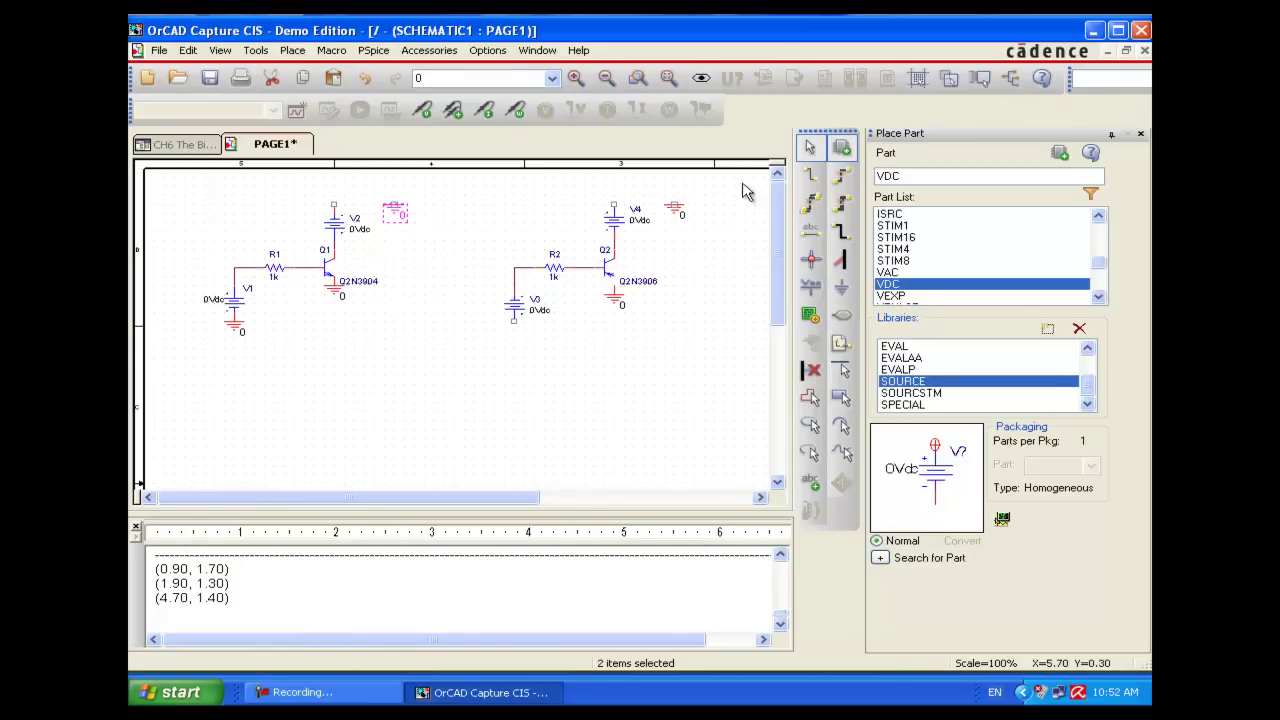
- Draw wires from V2's top pin and V4's top pin to the ground symbols beside them
click(812, 180)
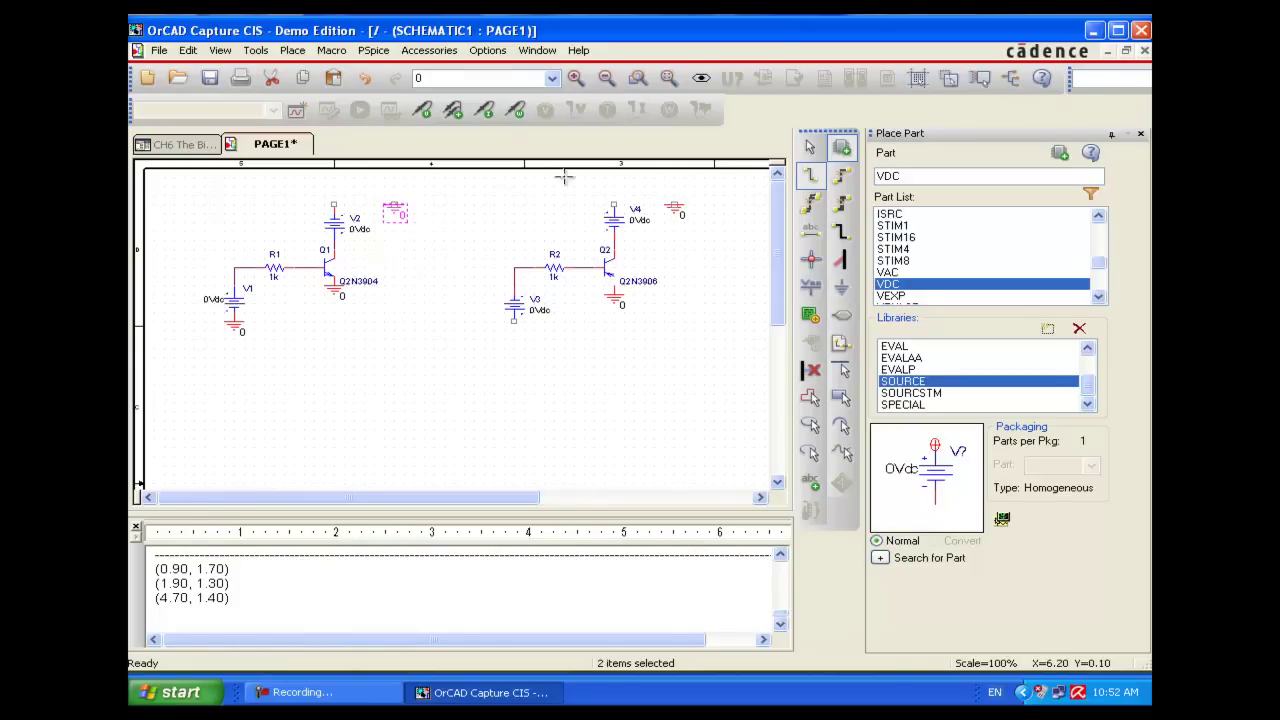
click(334, 197)
click(397, 195)
click(396, 206)
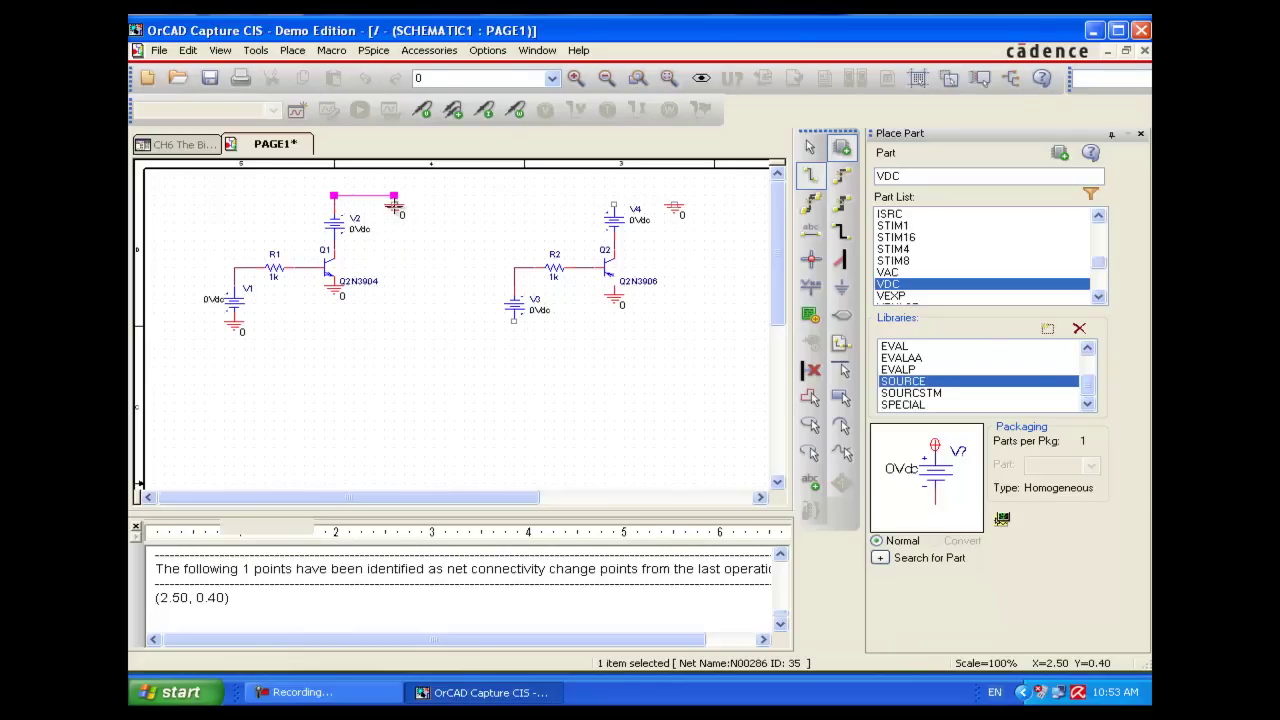
click(395, 207)
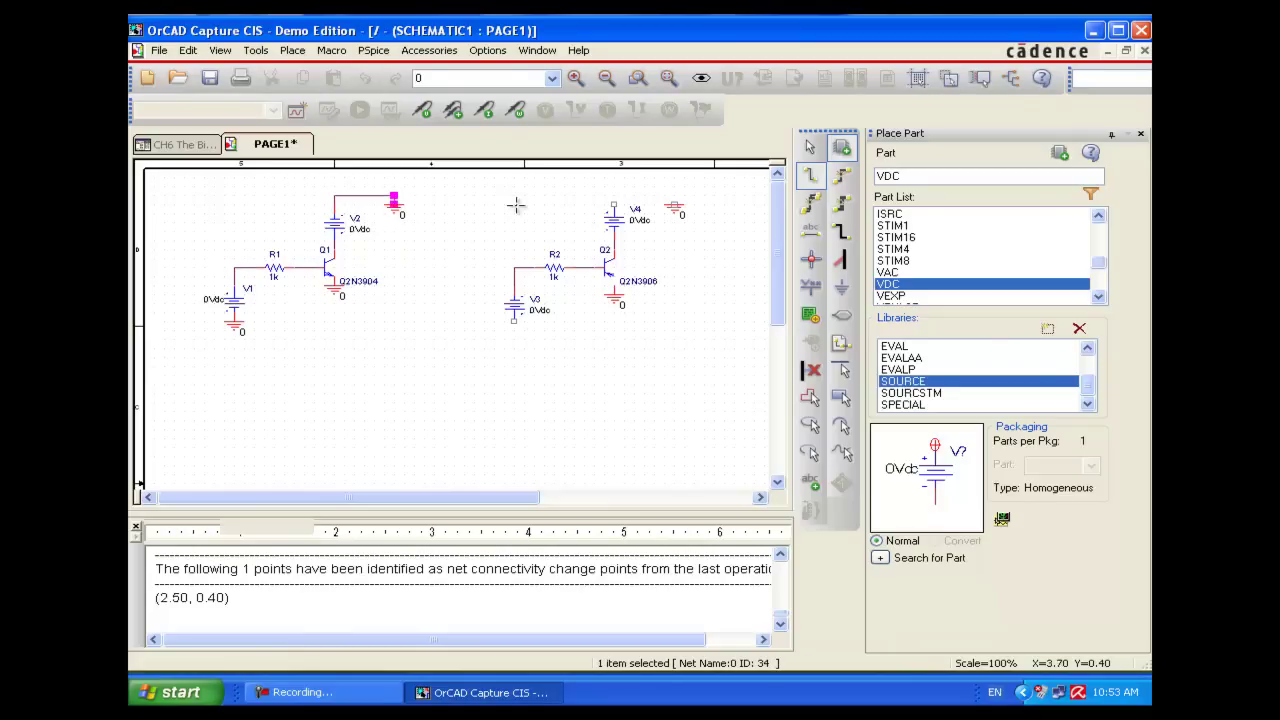
click(614, 203)
click(612, 197)
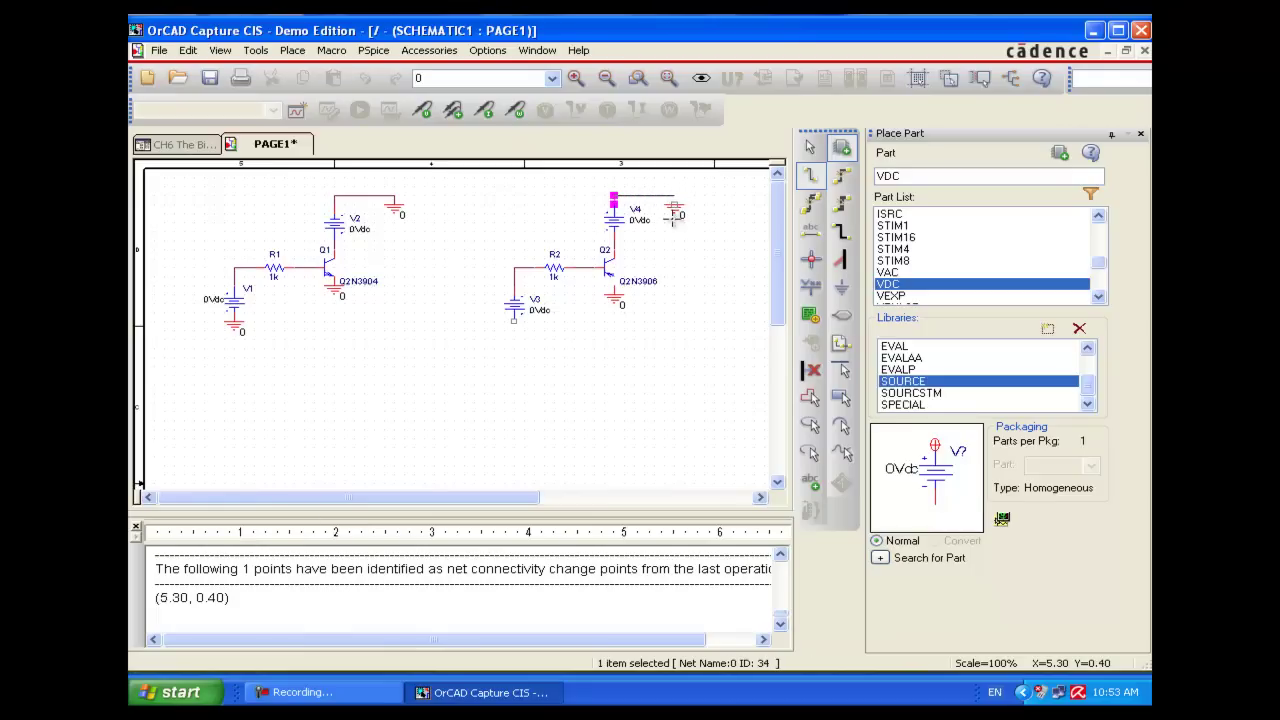
click(674, 201)
key(Escape)
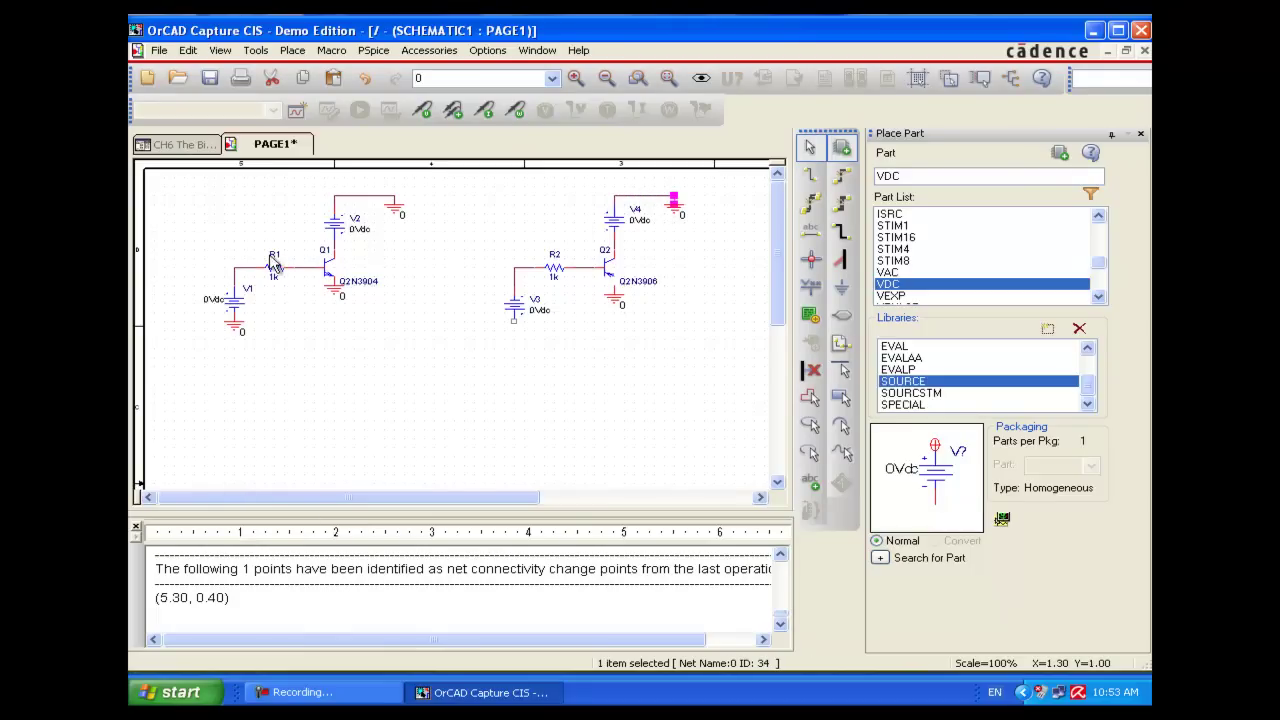
- Rename V4 to VCCP and Q2 to QP, moving the QP label right of the transistor
click(276, 264)
key(ctrl+e)
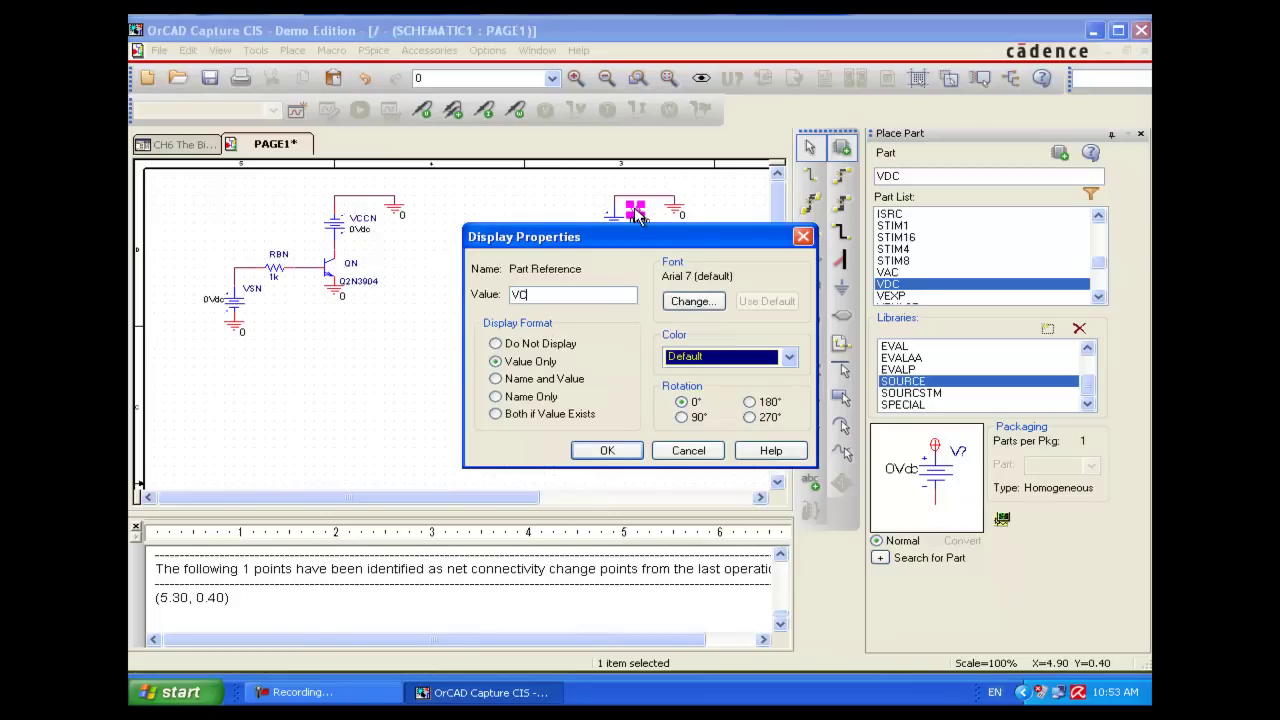
text(VCCP)
key(Return)
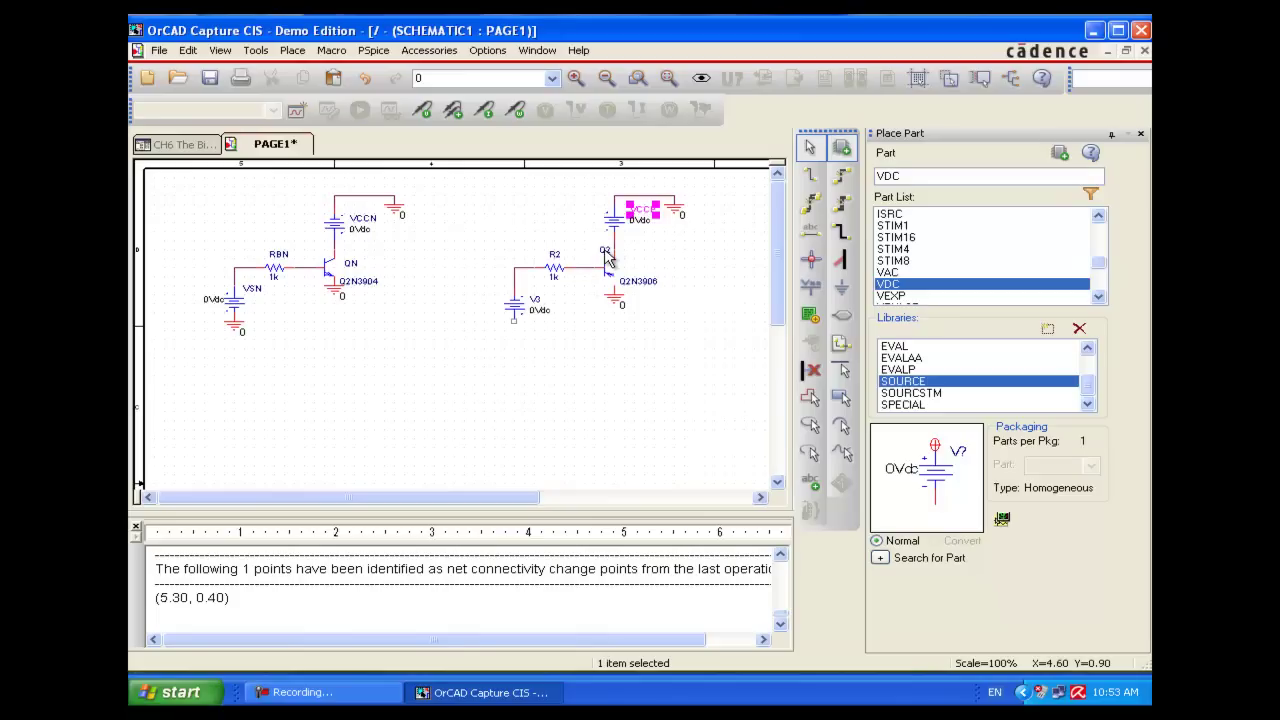
click(605, 252)
double_click(605, 252)
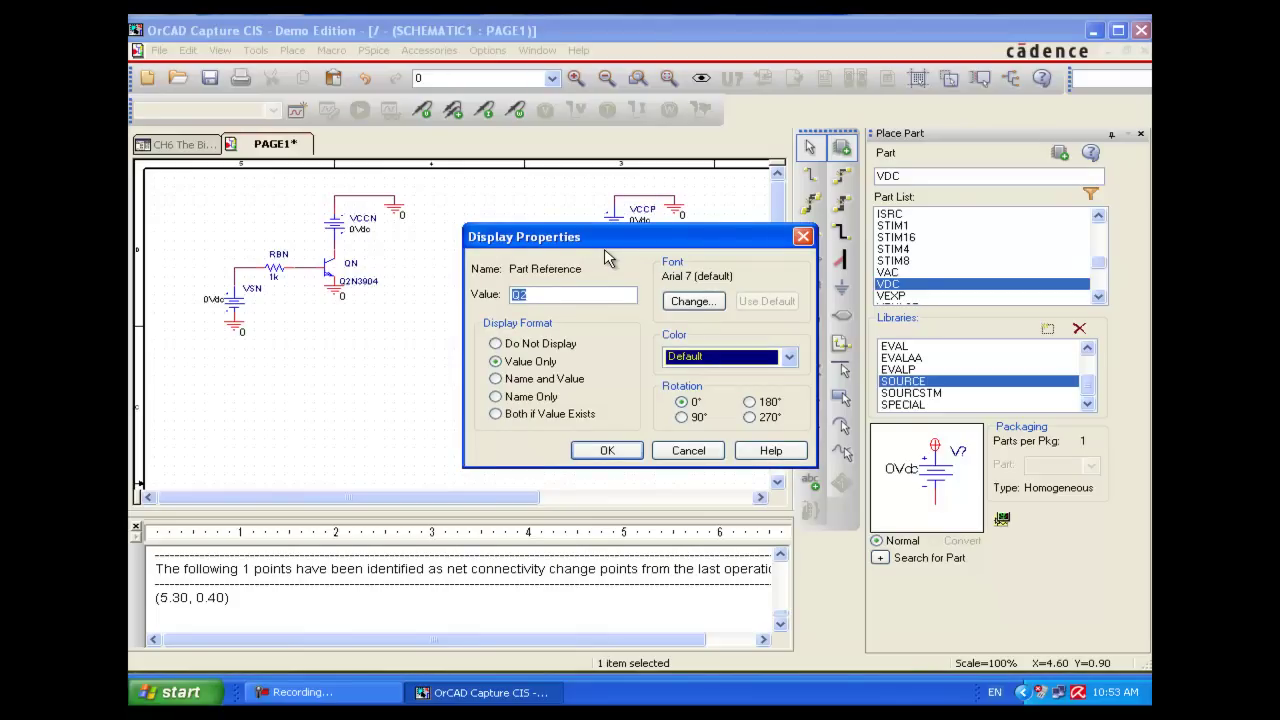
key(Return)
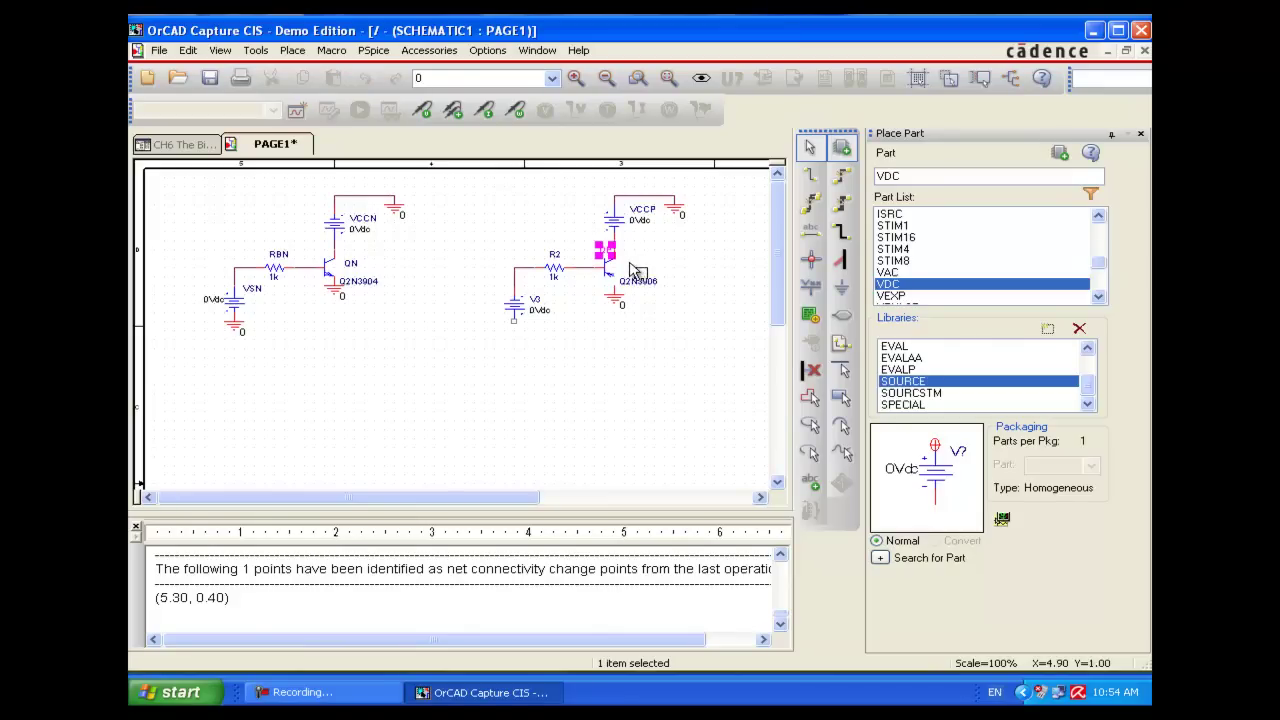
drag(603, 252, 628, 266)
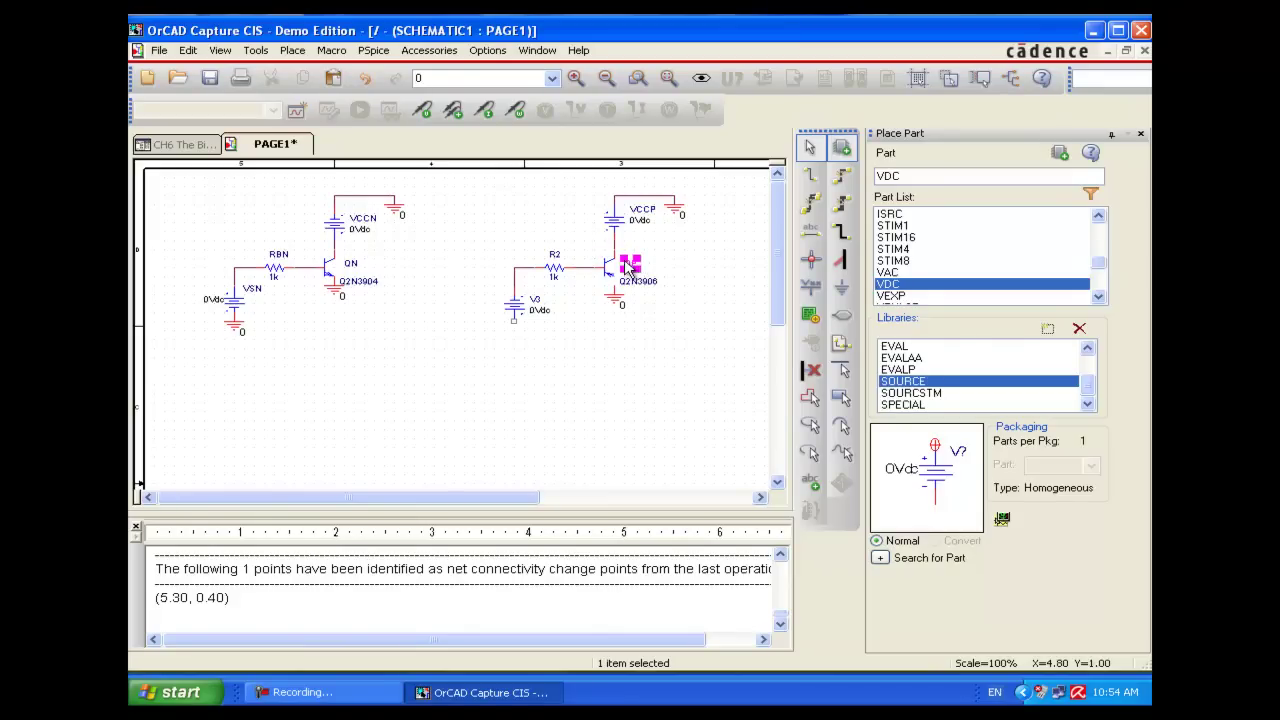
- Rename R2 to RBP and V3 to VSP, then save the schematic
double_click(555, 258)
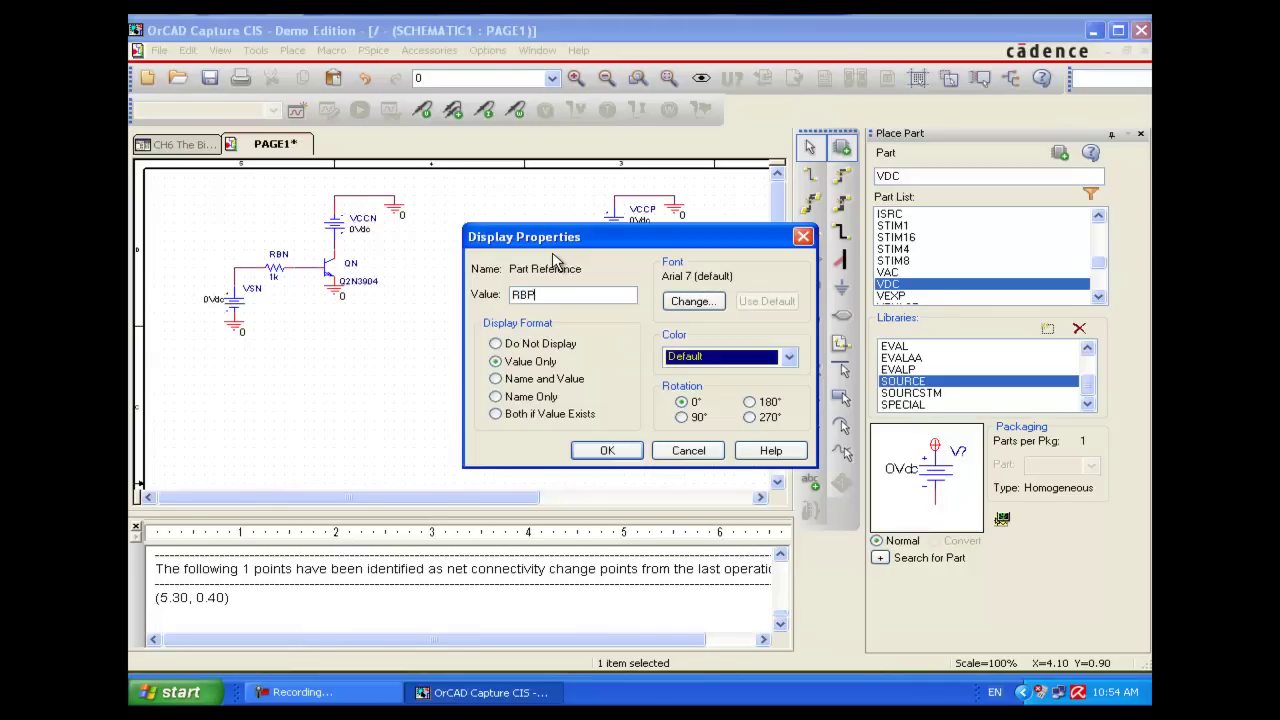
key(Return)
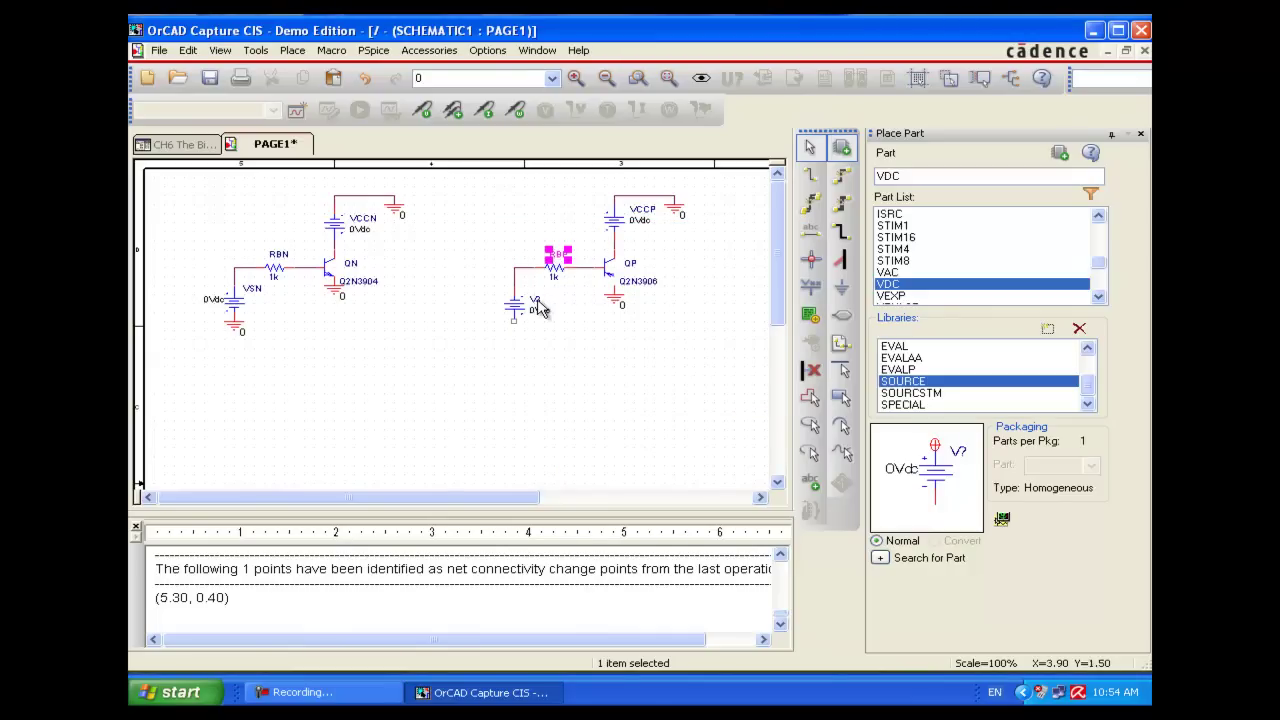
double_click(537, 302)
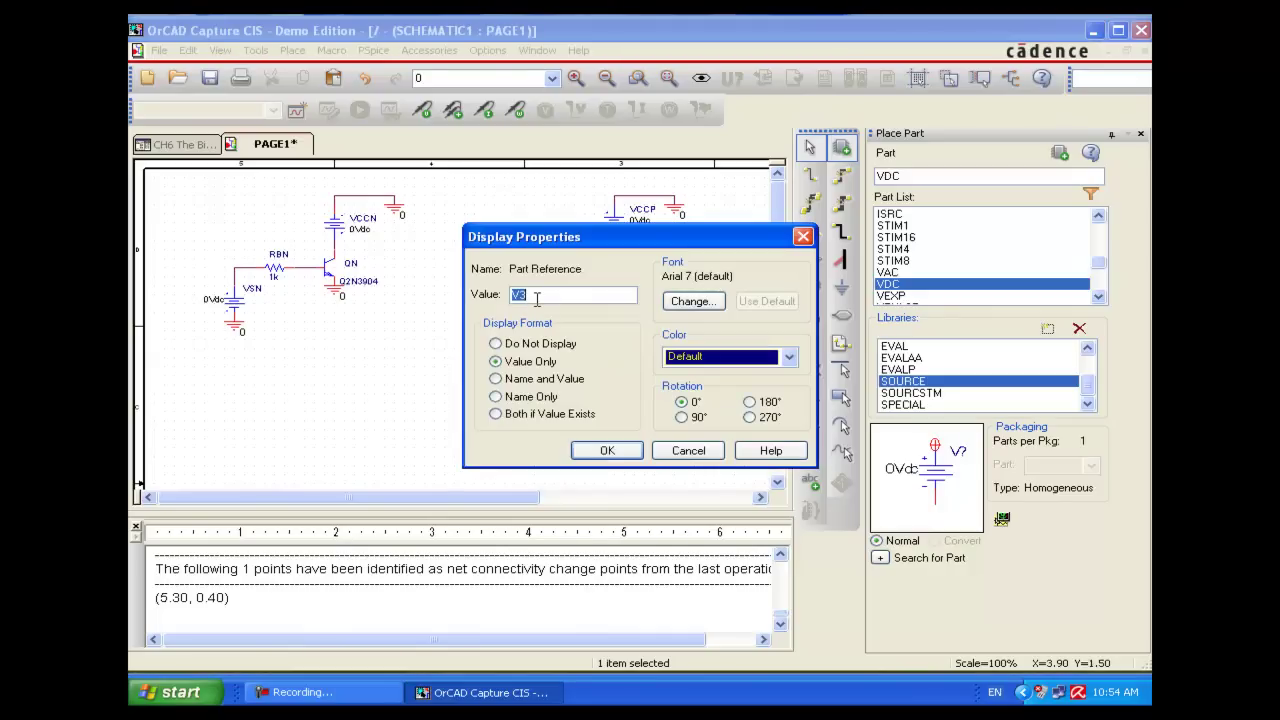
text(VSP)
click(607, 450)
click(459, 402)
click(213, 80)
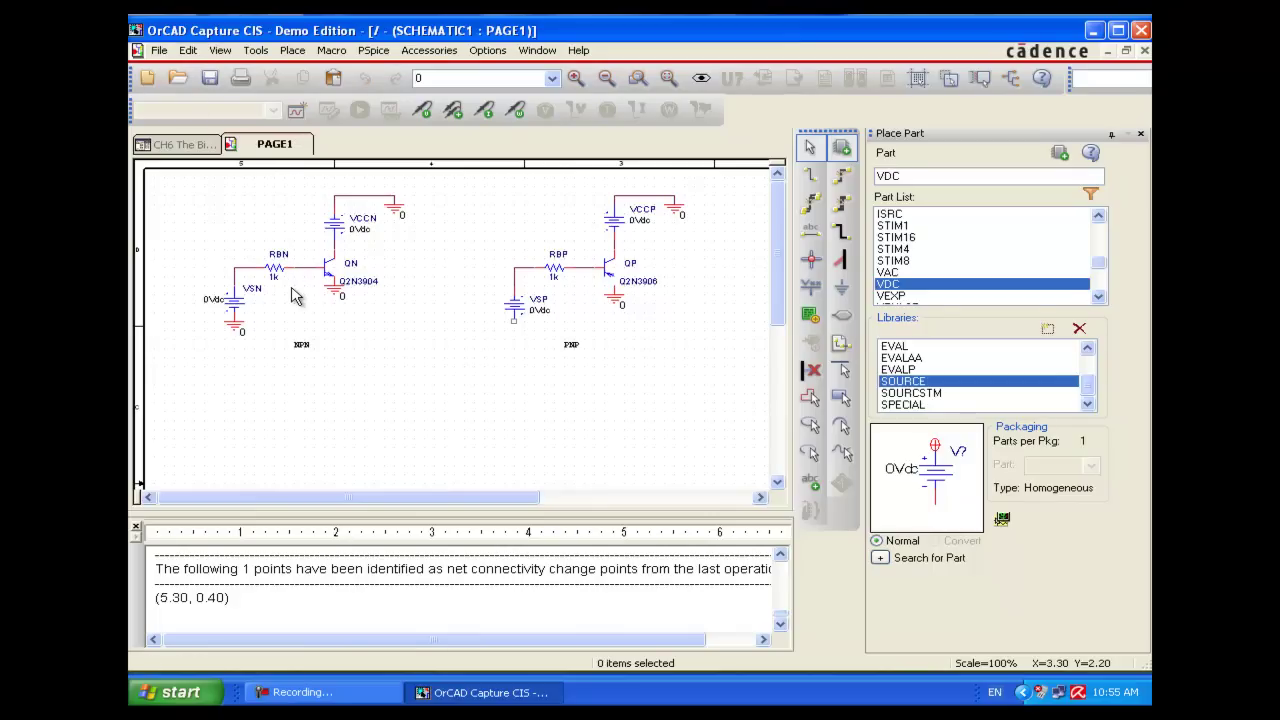
- Change the RBN and RBP resistor values from 1k to 100k
click(278, 285)
double_click(278, 285)
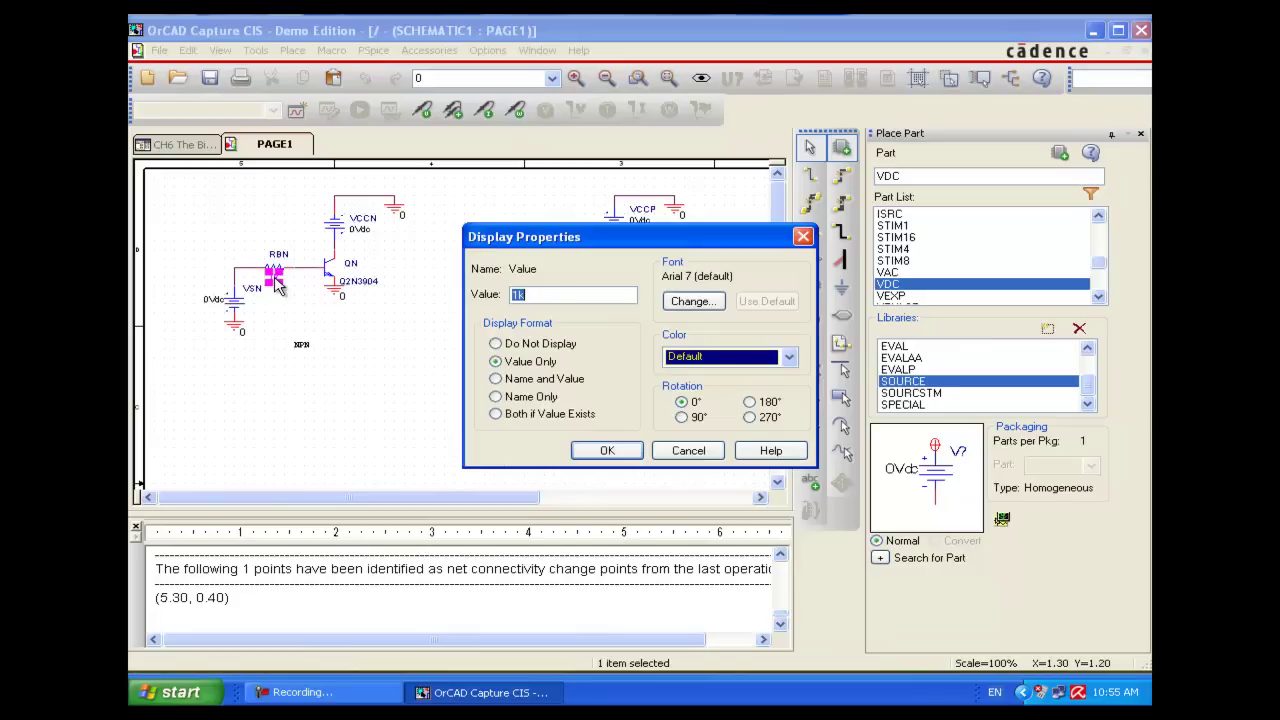
click(515, 293)
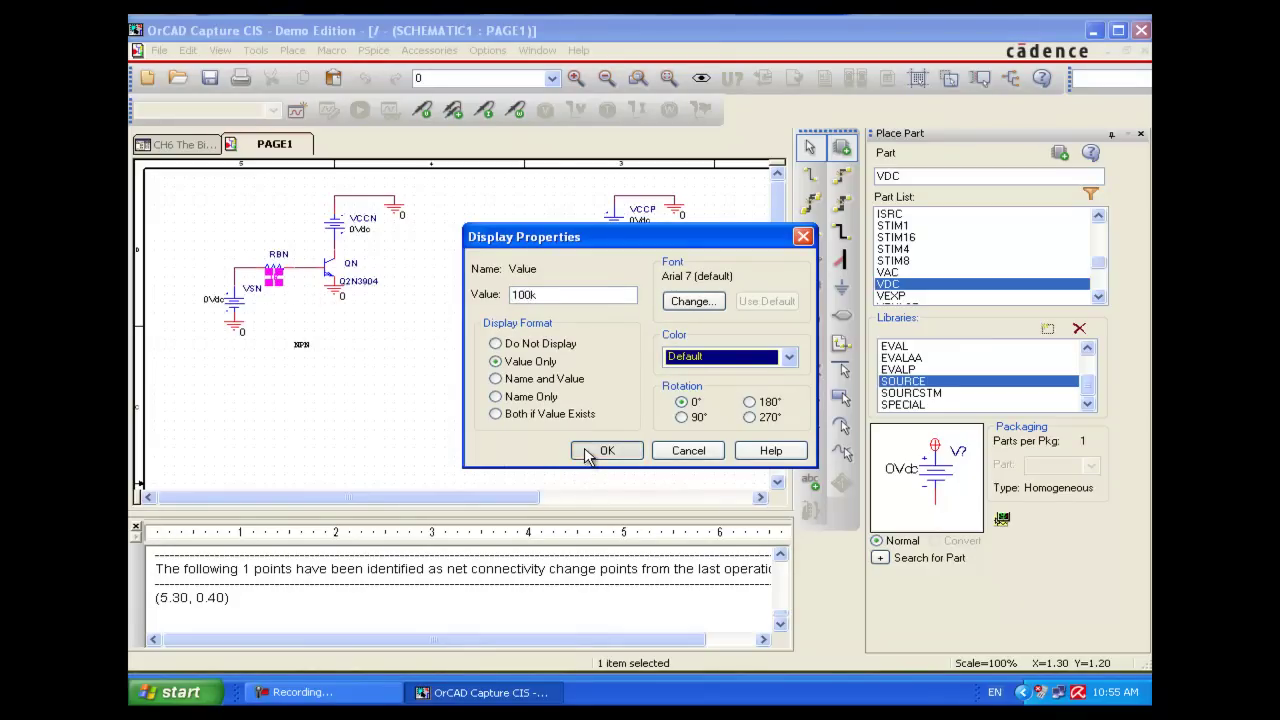
key(Return)
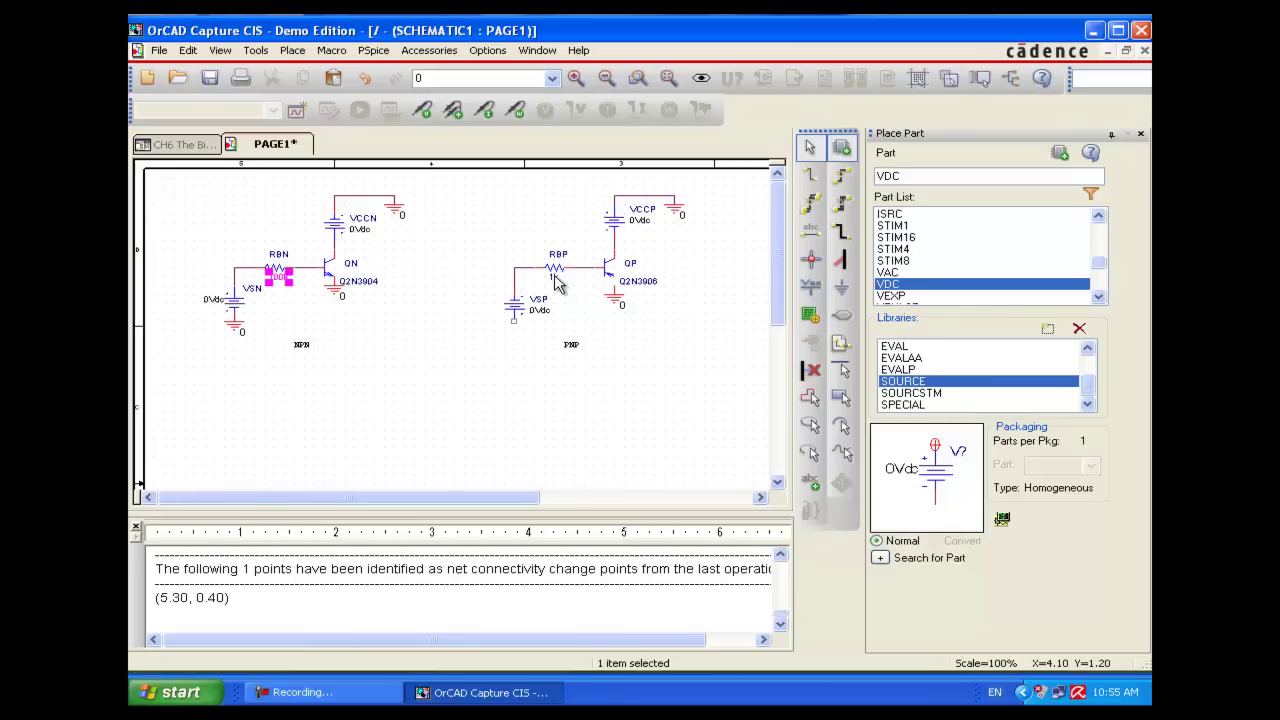
double_click(555, 276)
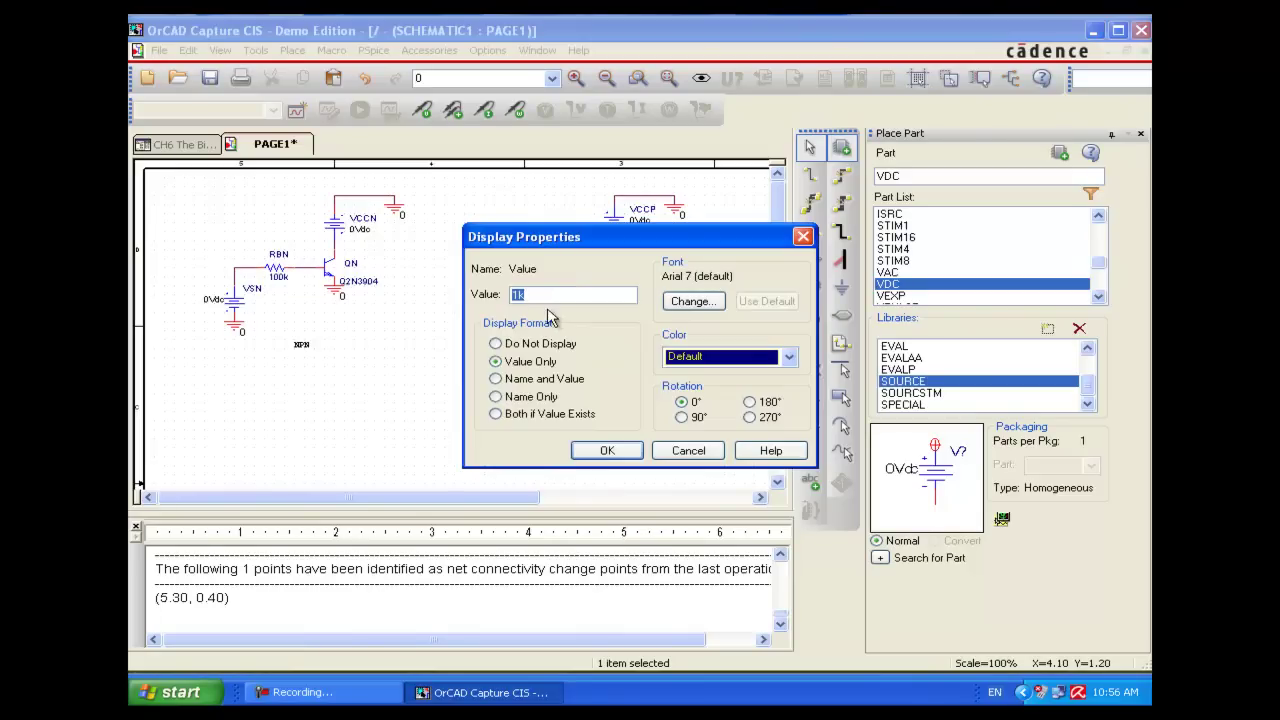
click(518, 293)
key(Return)
click(428, 402)
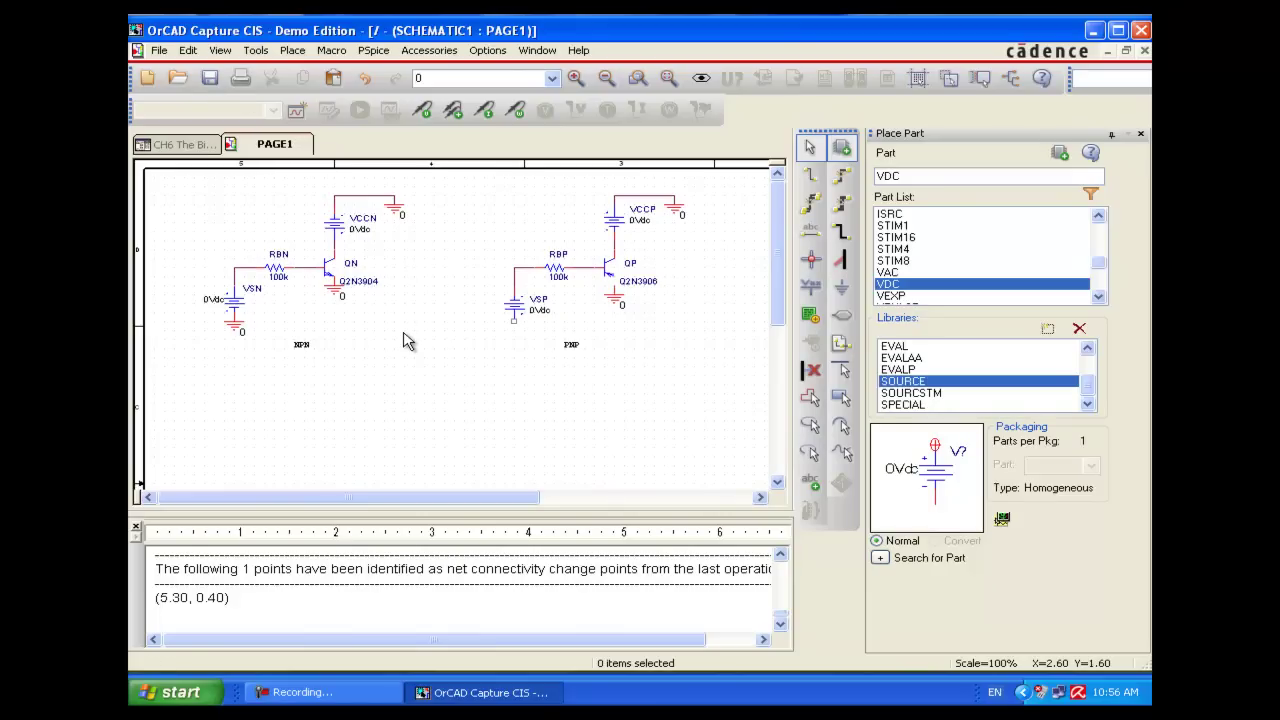
- Create a new simulation profile named NPN
click(372, 52)
click(405, 70)
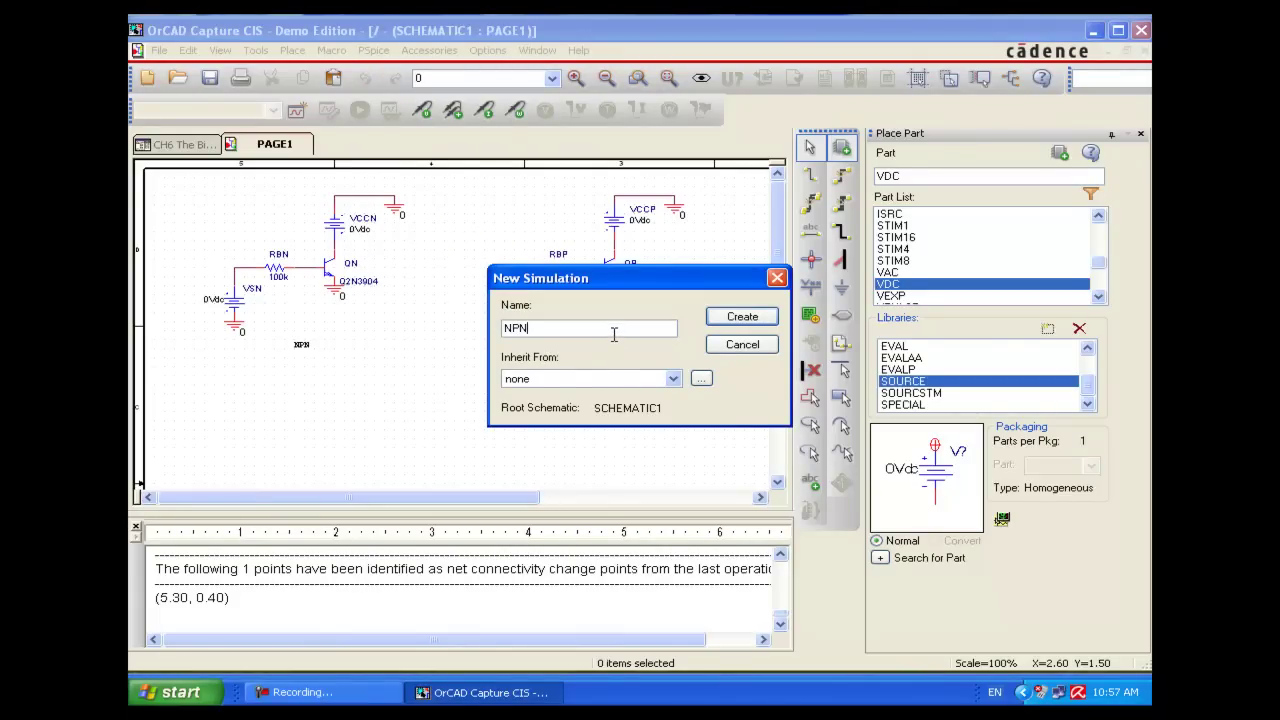
text(NPN)
key(Return)
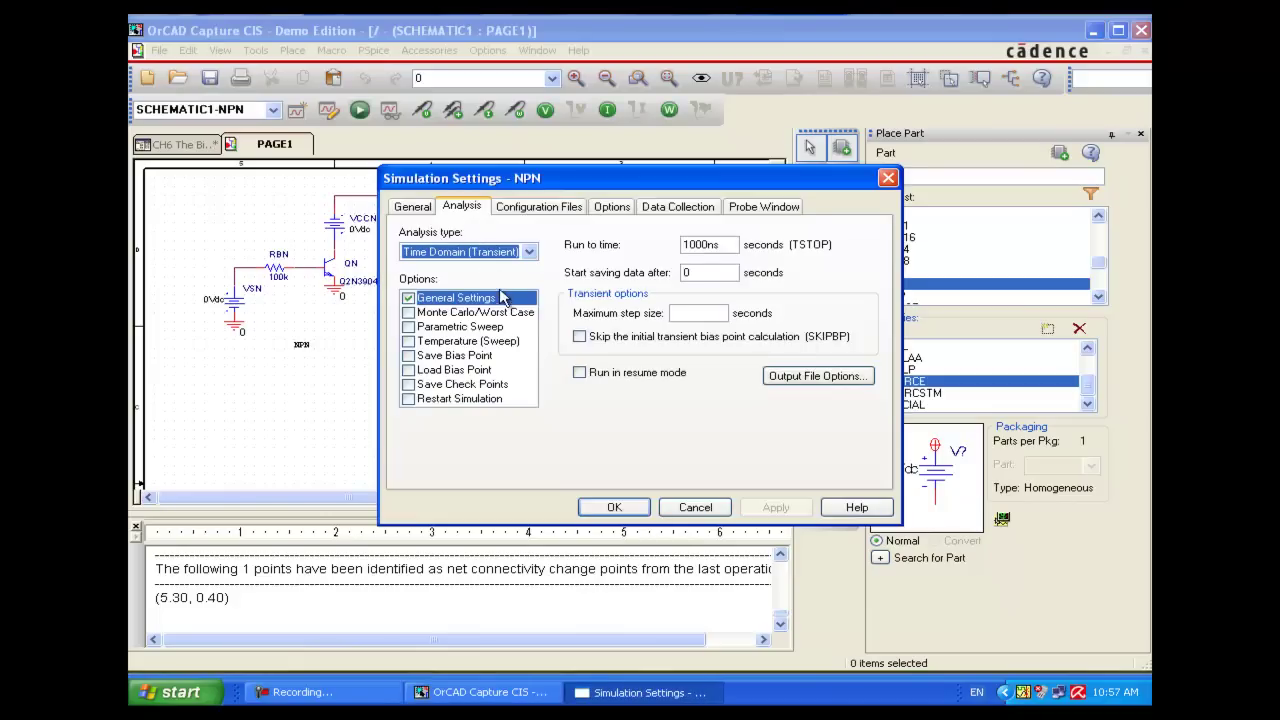
- Set a DC Sweep analysis with a secondary sweep of VSN from 0 to 10V in 2V steps
click(528, 252)
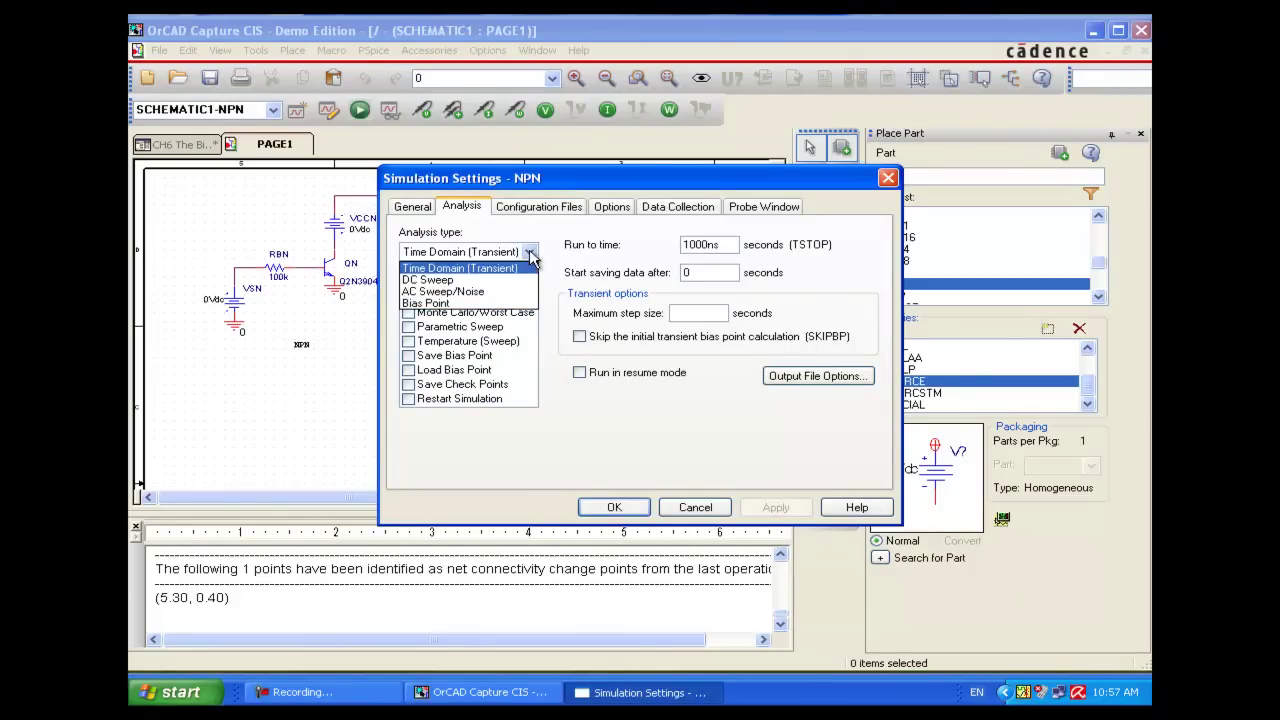
click(500, 281)
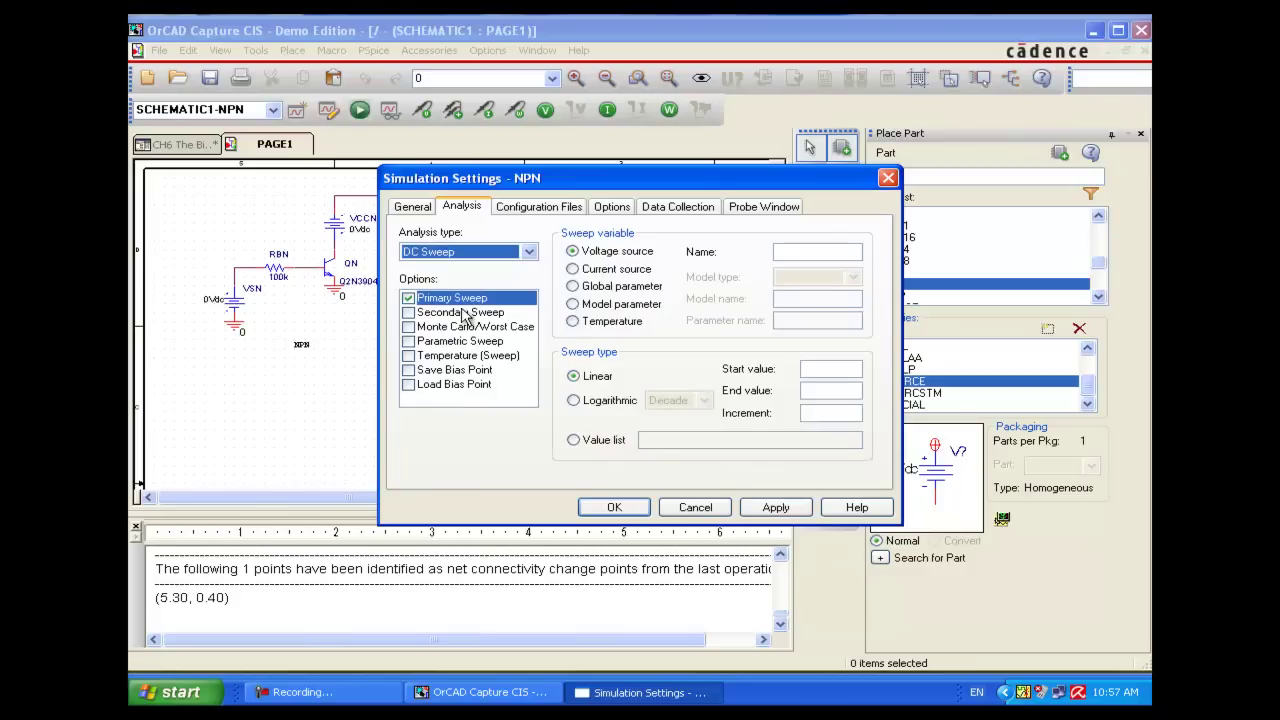
click(800, 253)
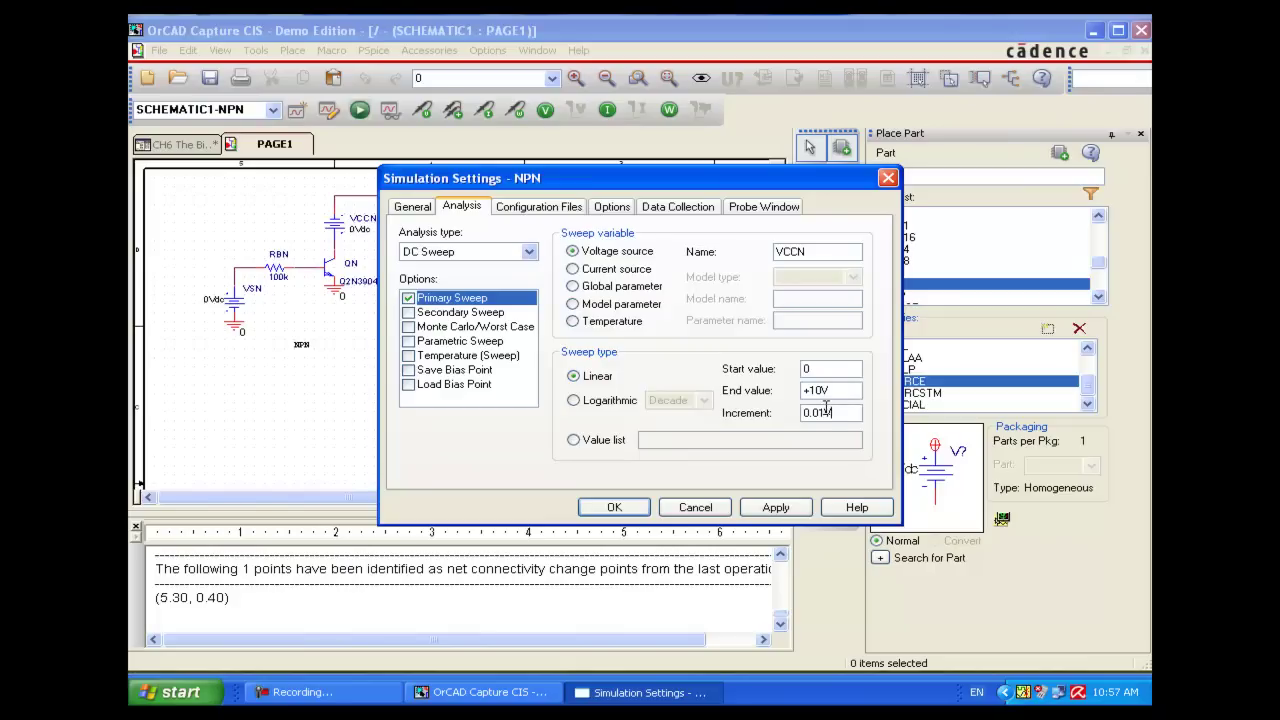
click(428, 314)
click(409, 313)
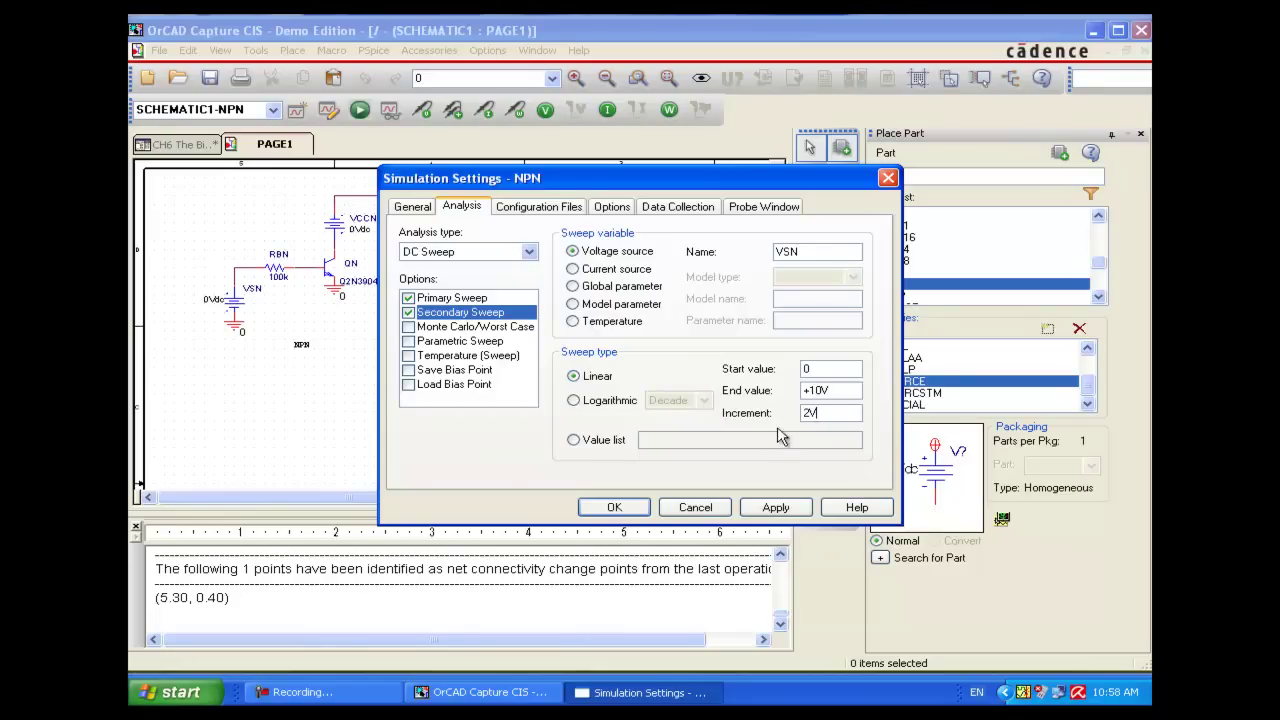
click(601, 511)
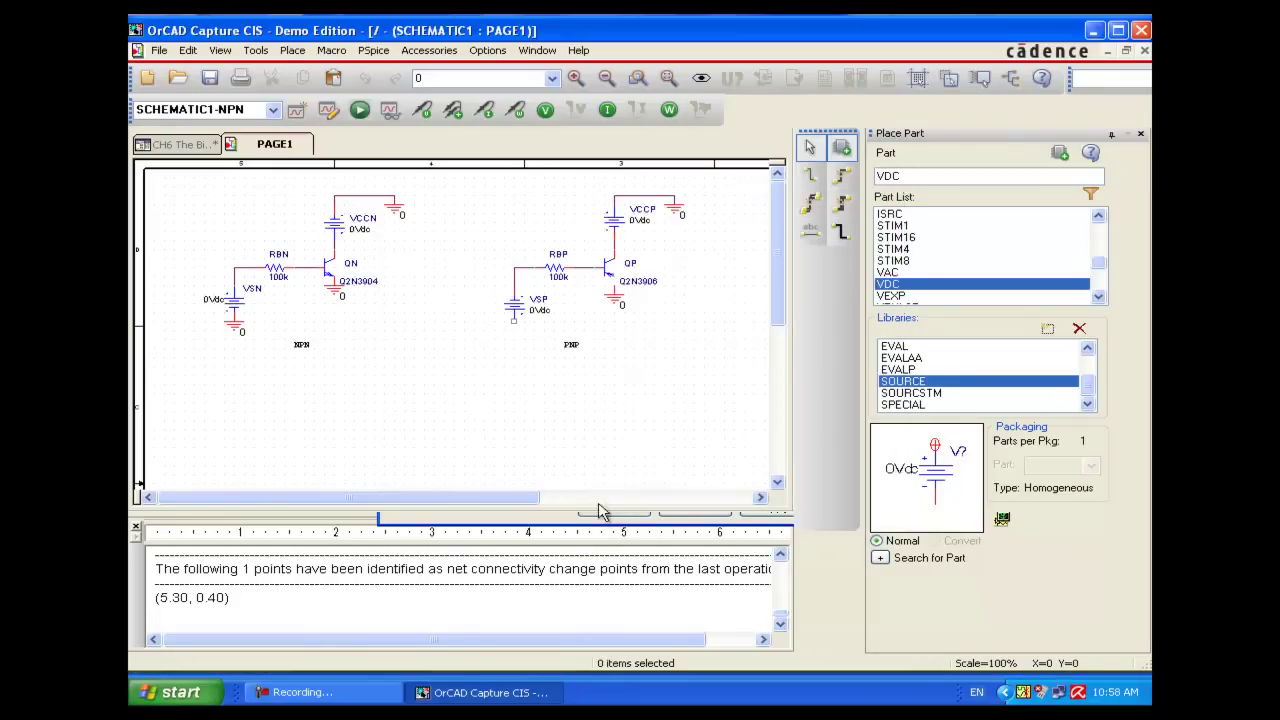
- Save the project and run the NPN simulation in PSpice, accepting the Undo Warning
click(211, 80)
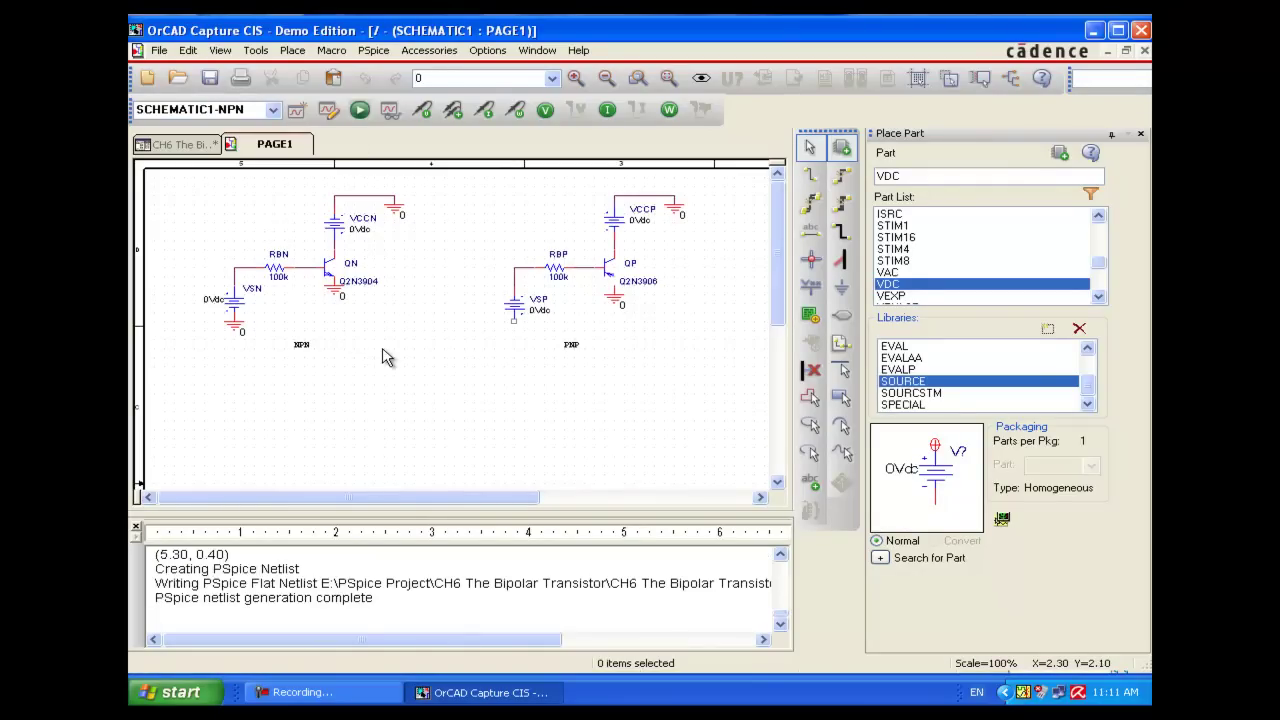
click(359, 109)
click(677, 381)
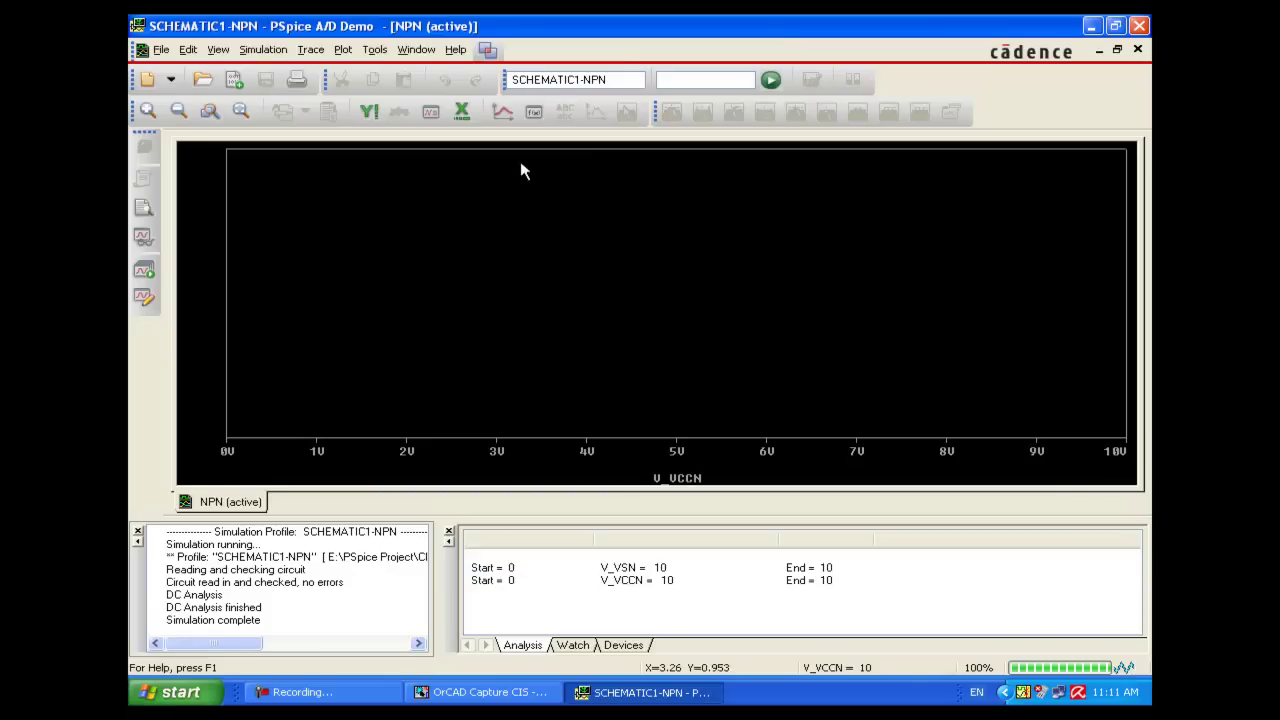
- Plot the IC(QN) collector-current trace against V_VCCN, rising to about 15mA
click(504, 114)
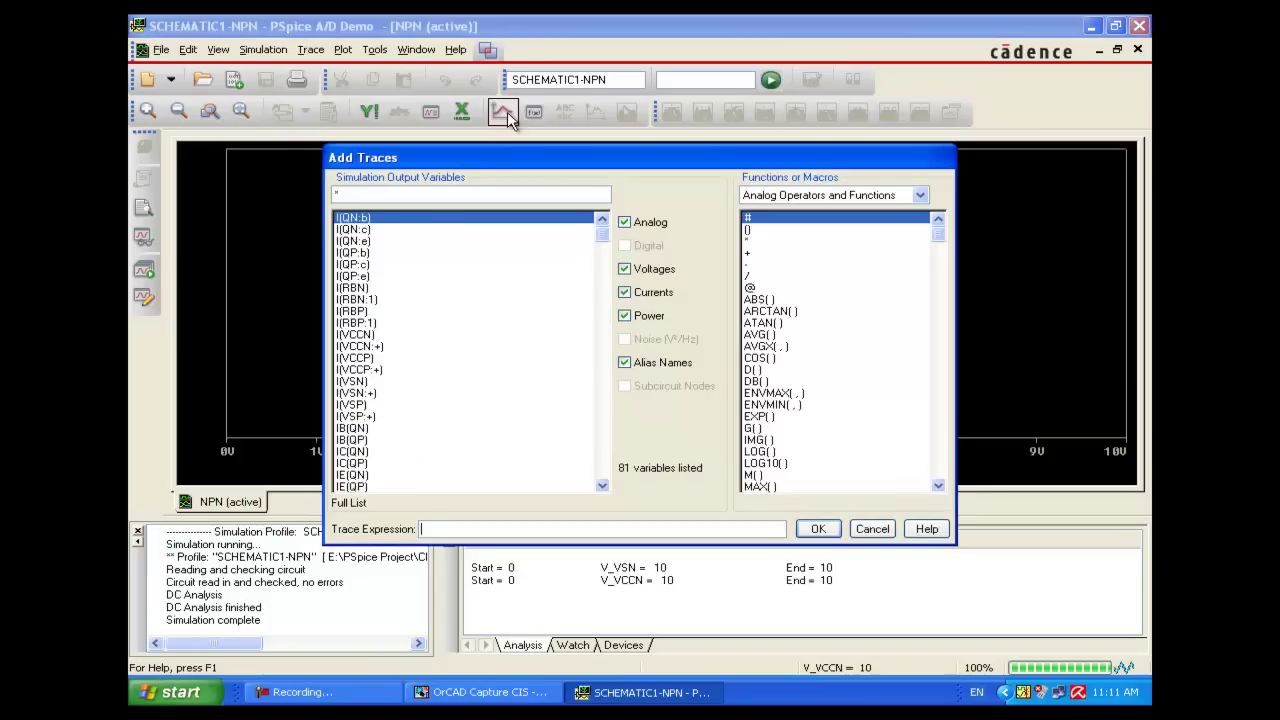
click(602, 472)
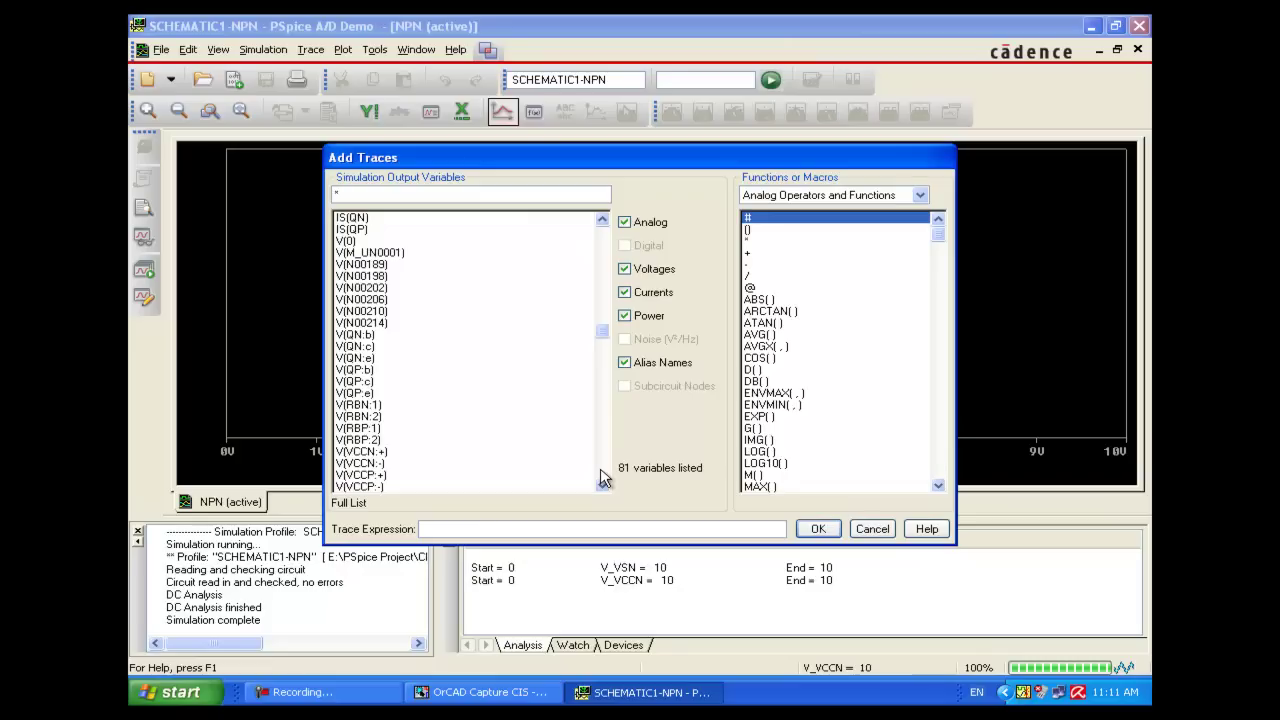
click(603, 222)
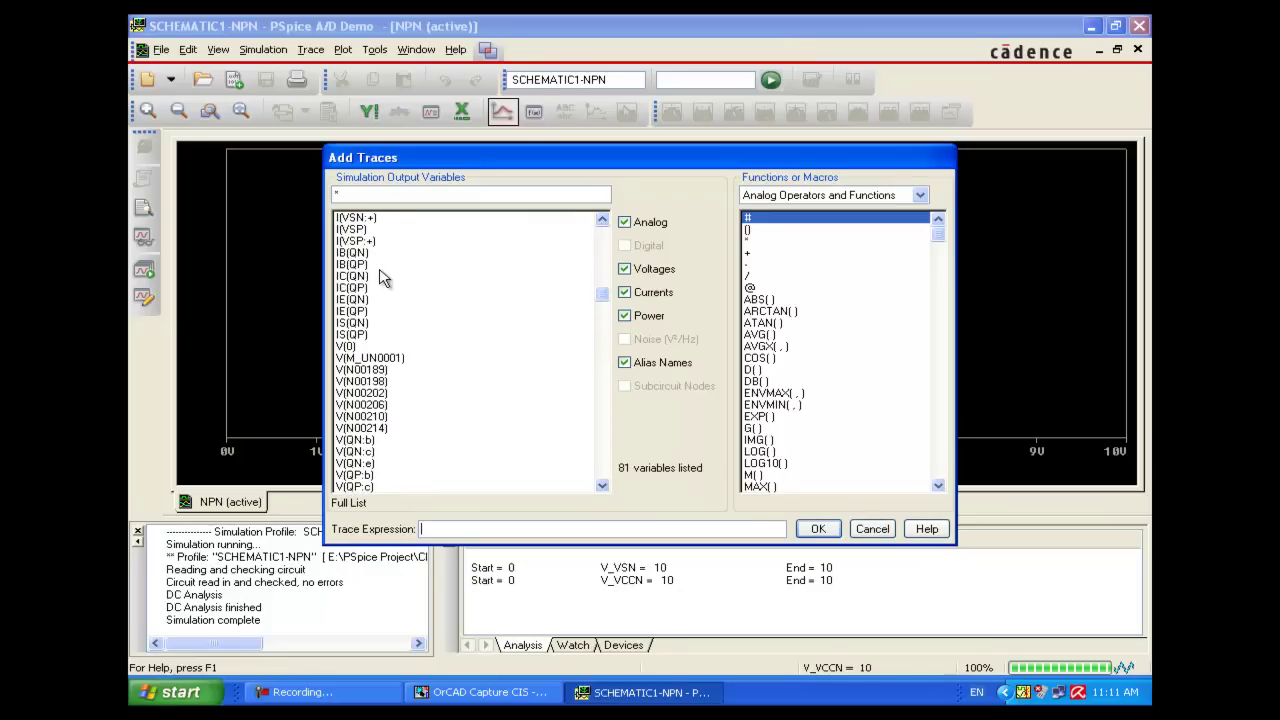
click(363, 277)
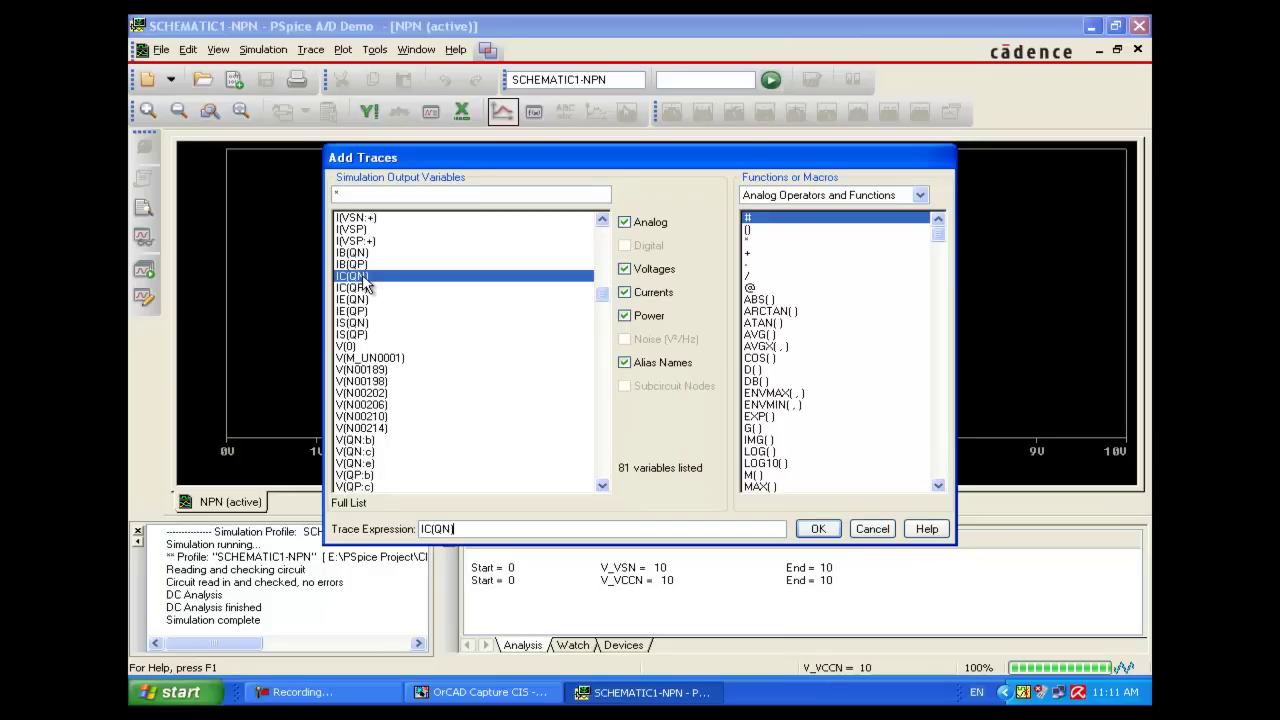
click(814, 532)
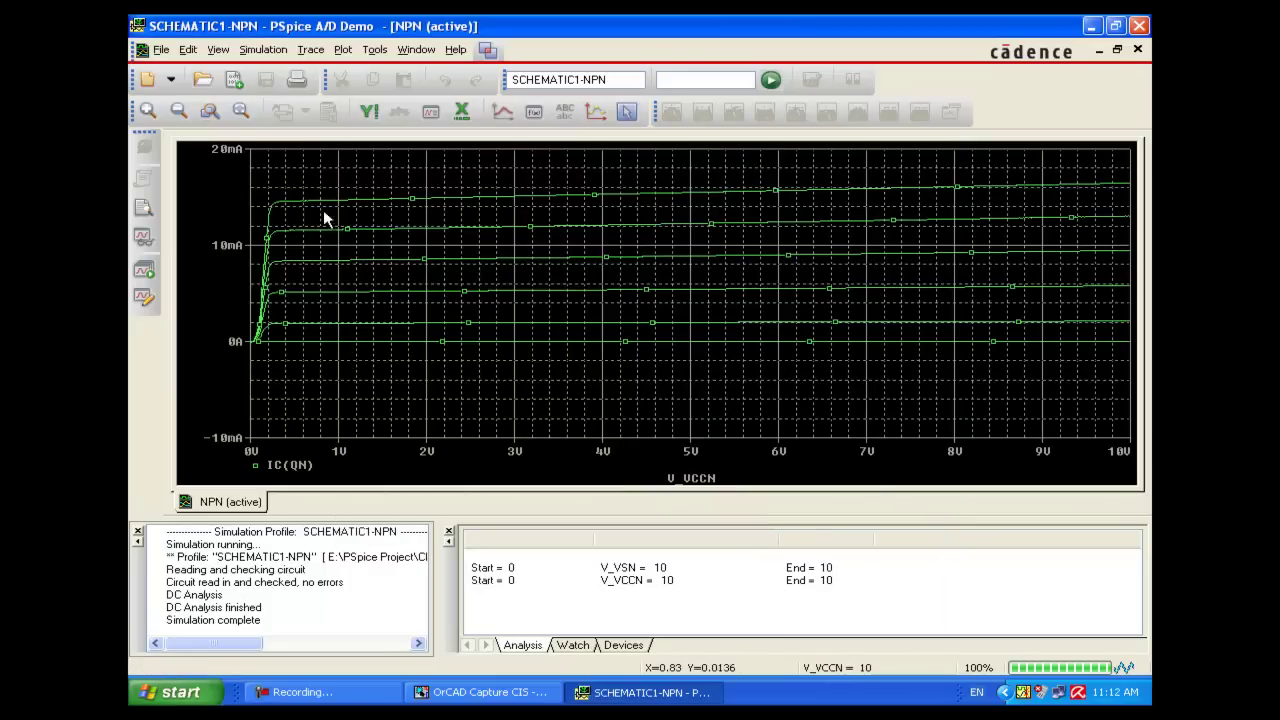
- Add a second Y axis and plot the IB(QN) base current on it, up to about 100uA
click(342, 50)
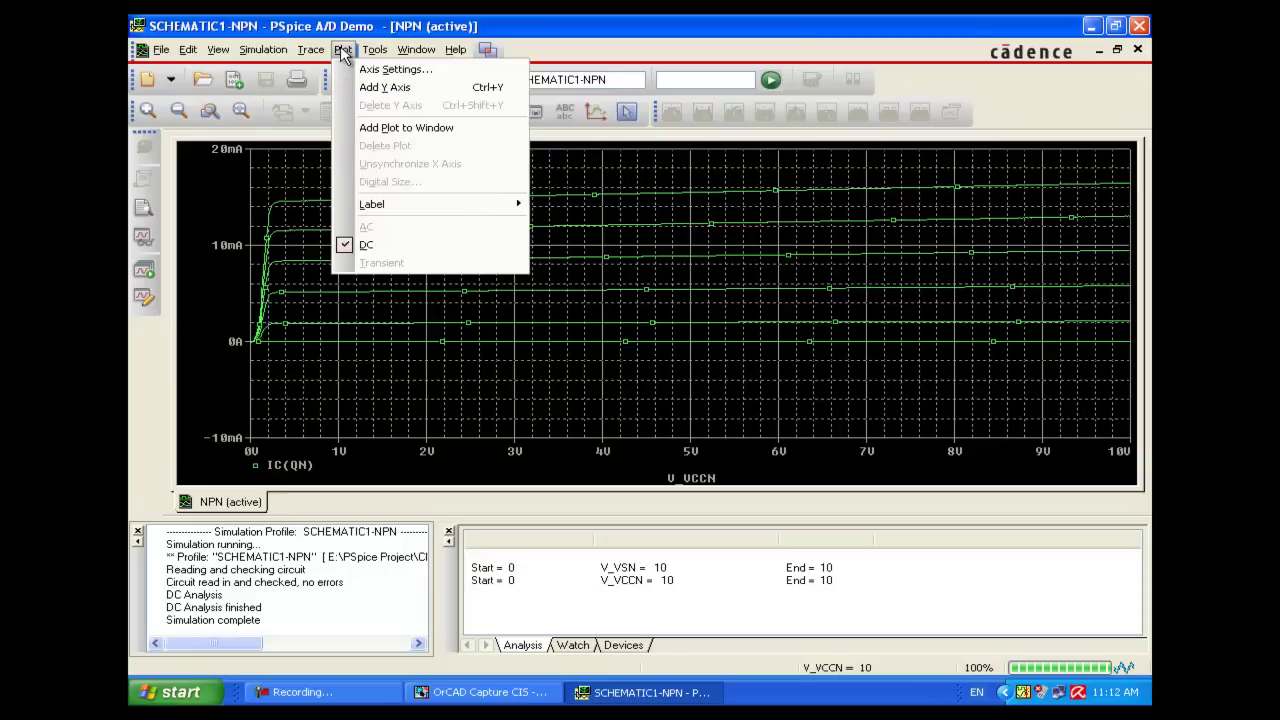
click(367, 88)
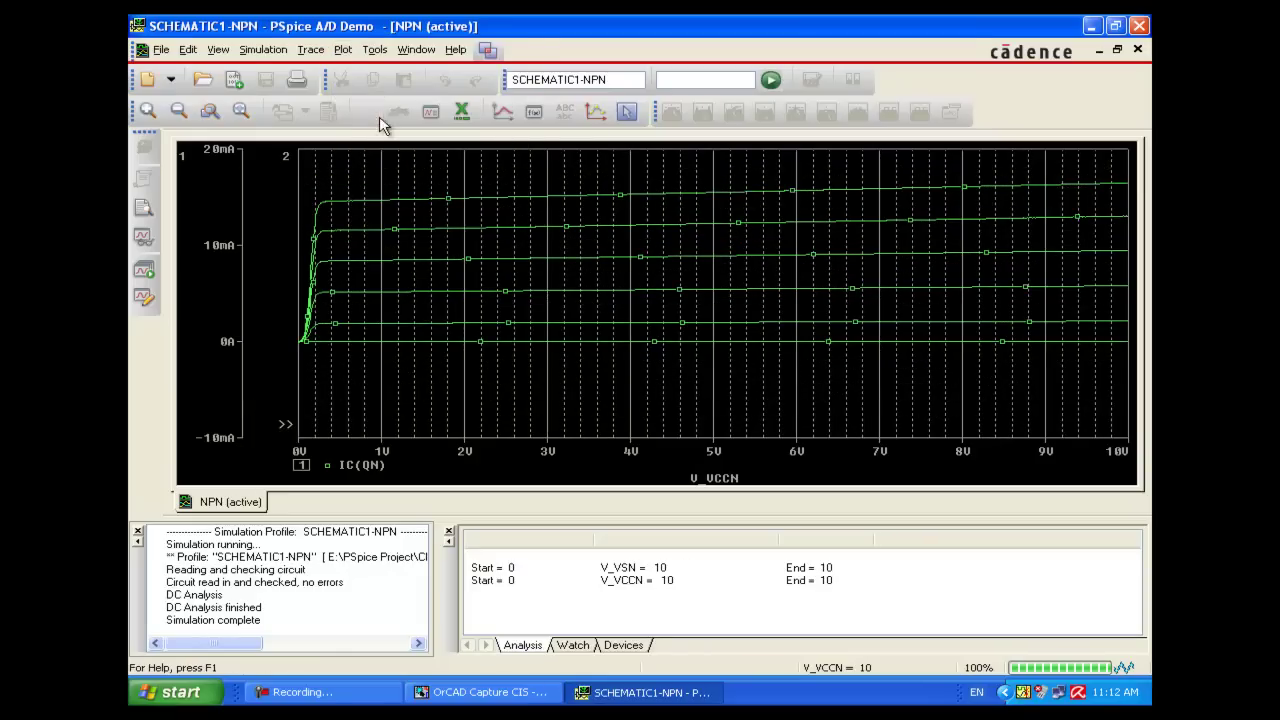
click(498, 112)
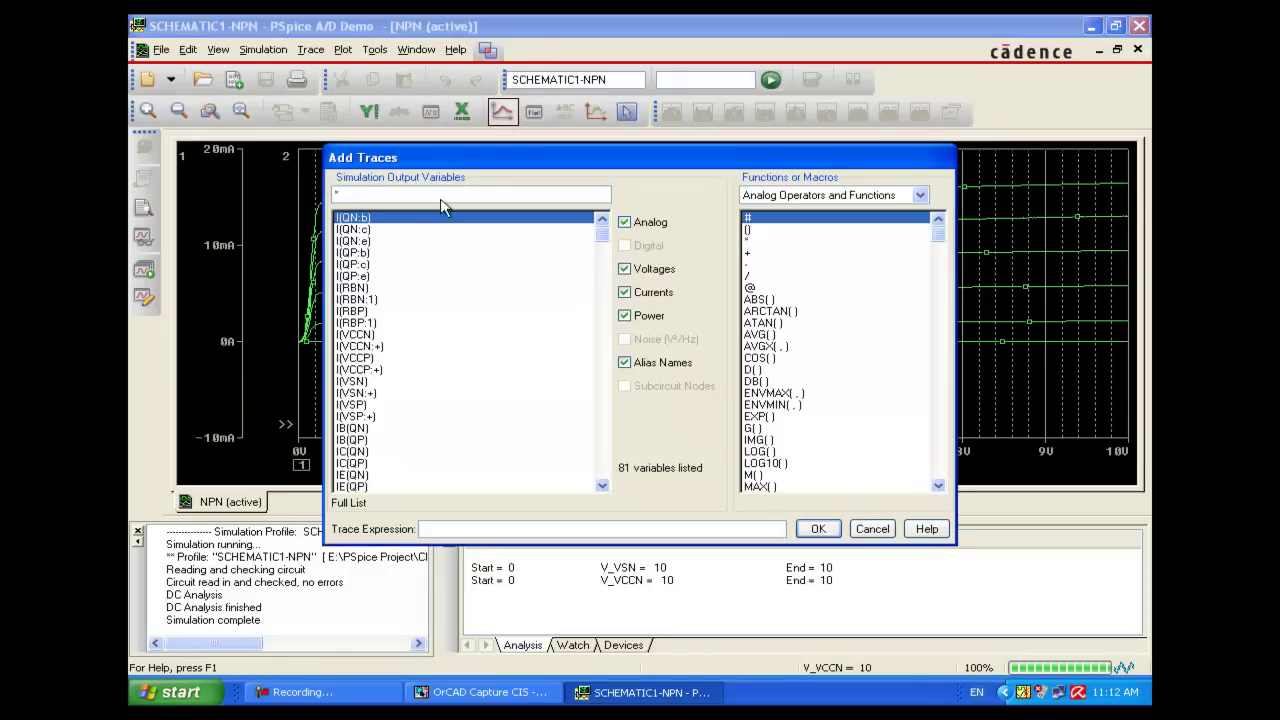
click(353, 430)
click(818, 532)
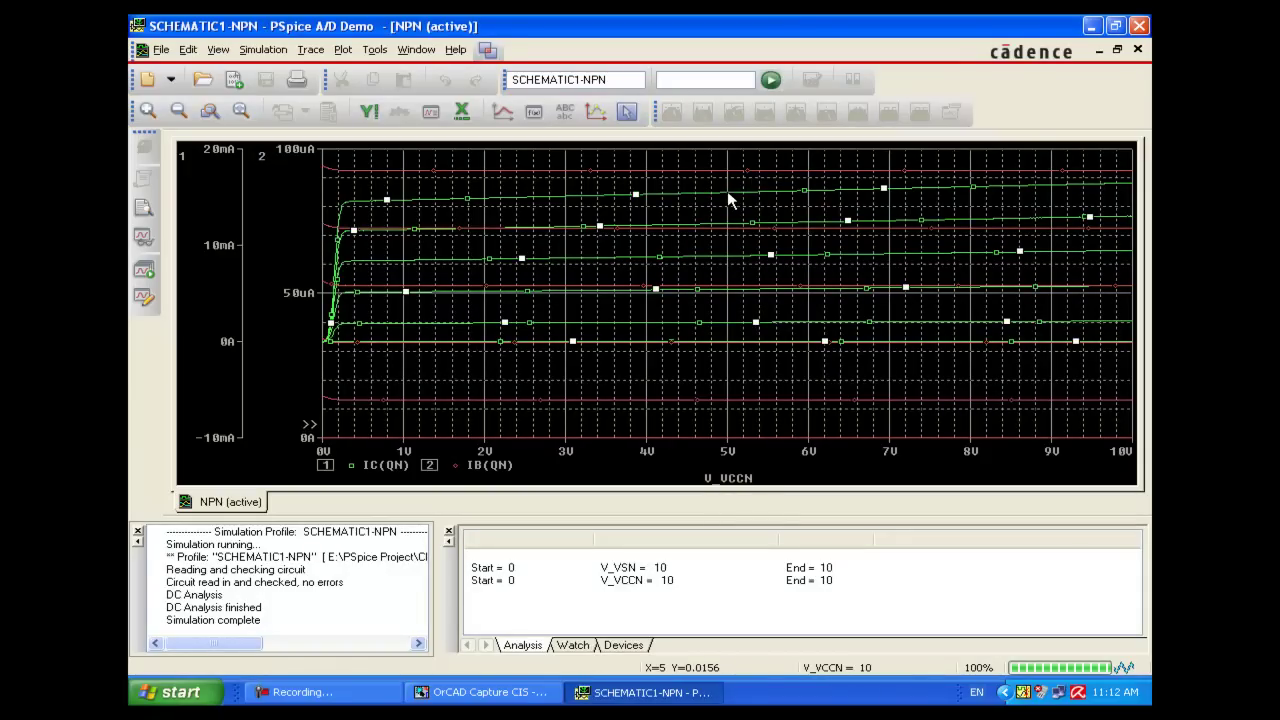
click(341, 52)
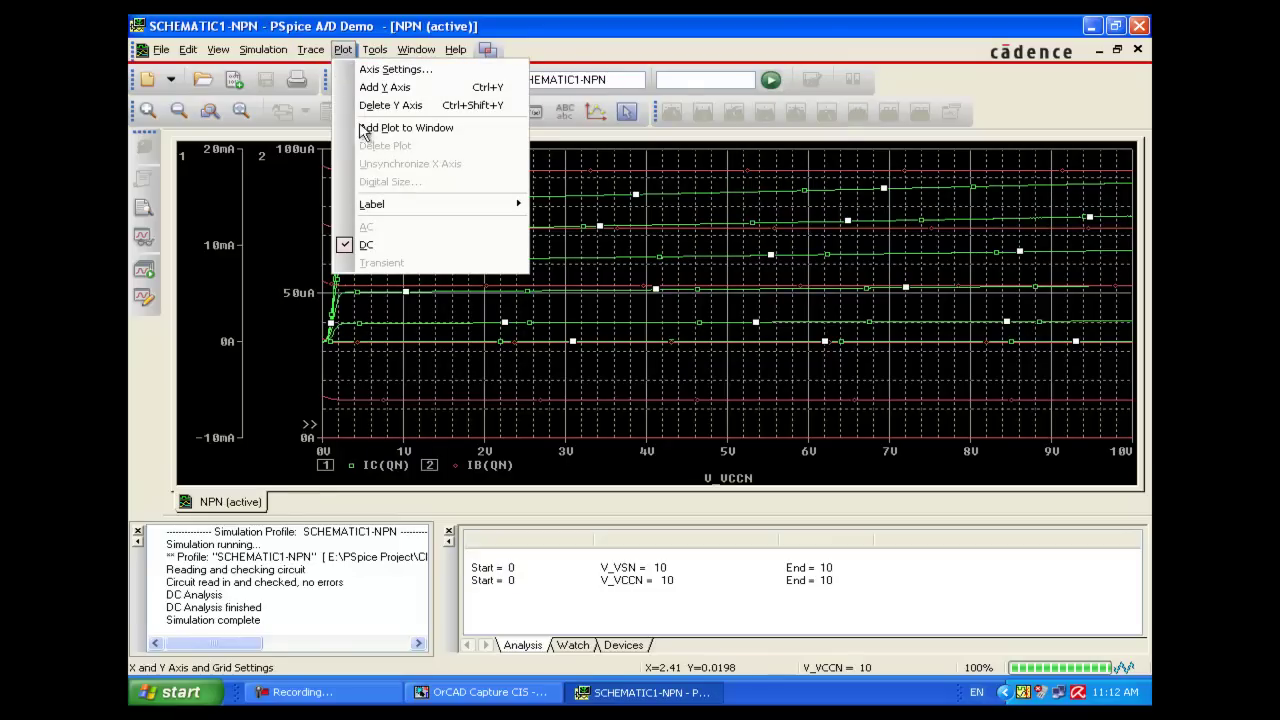
click(309, 52)
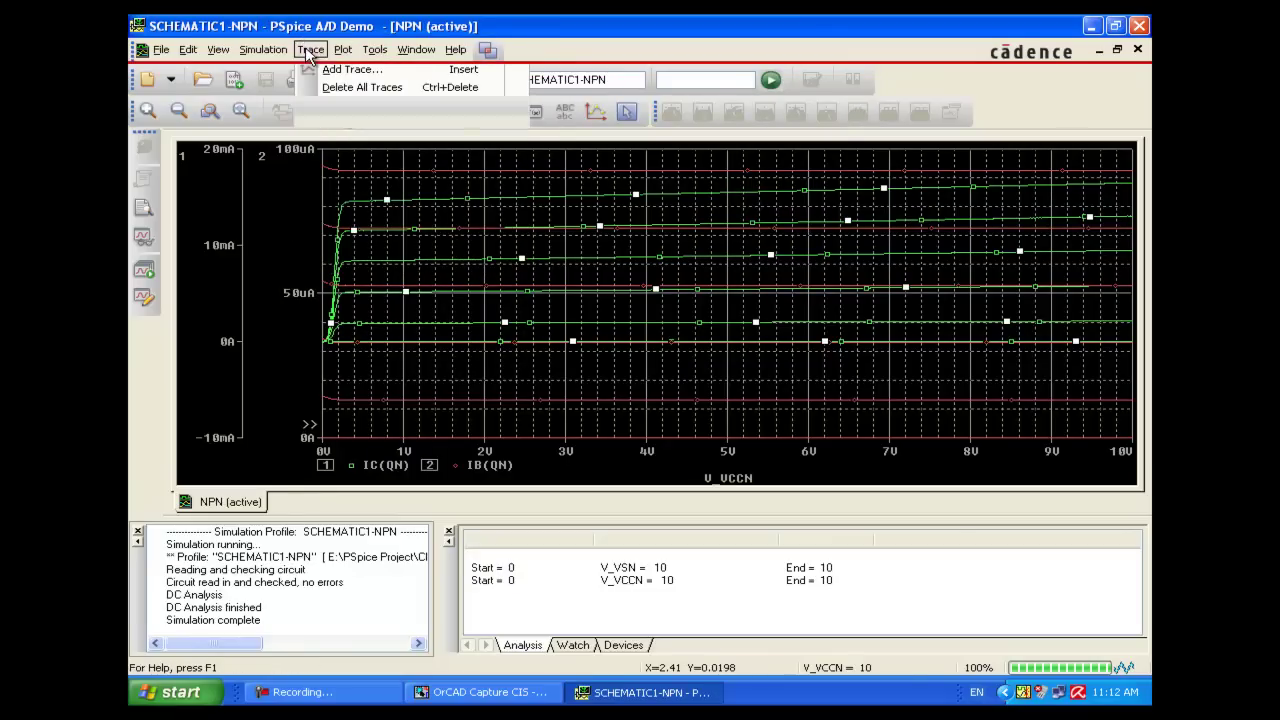
click(309, 52)
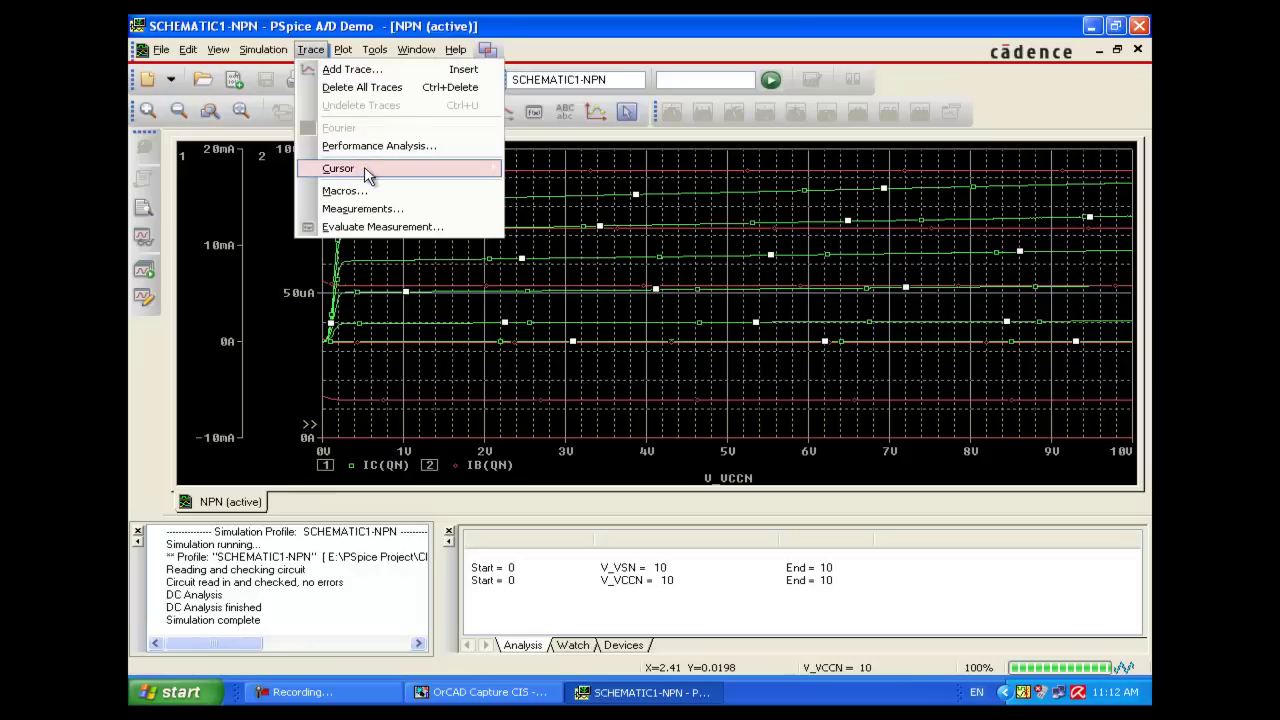
- Read IC(QN) 15.487m and IB(QN) 92.560u at 5V with cursors, then close the NPN plot
mouse_move(438, 172)
click(549, 176)
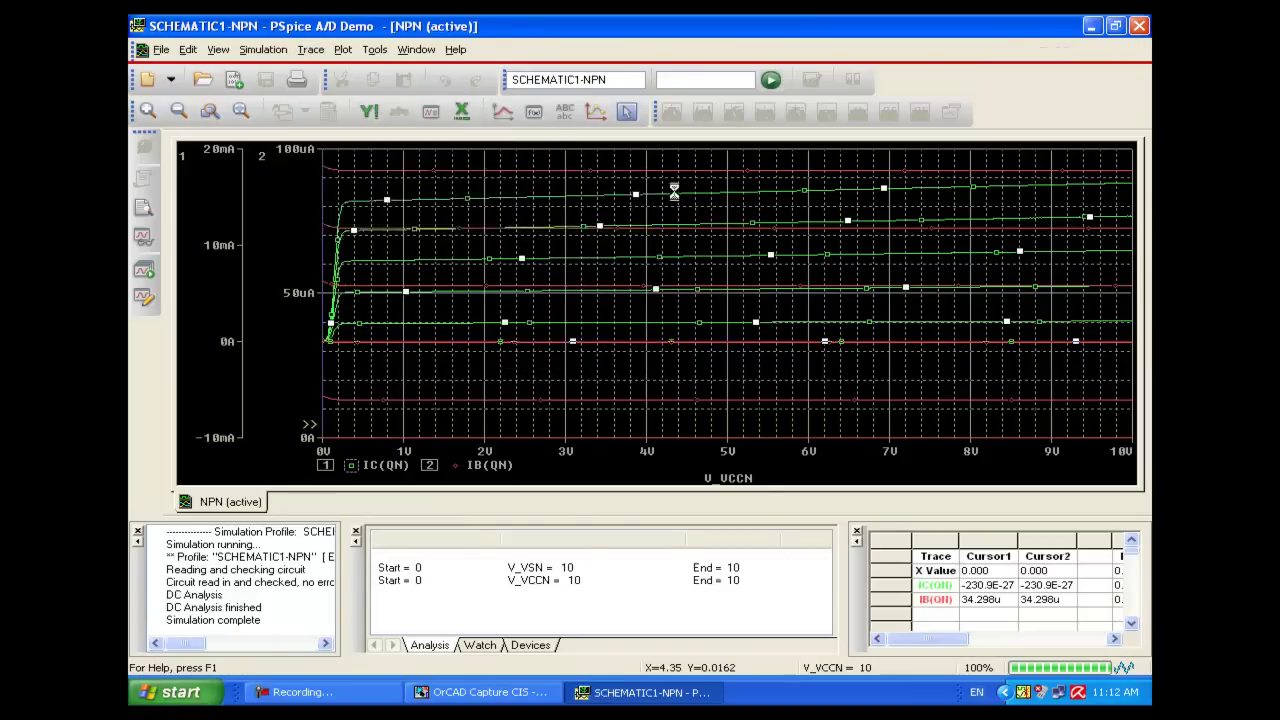
click(728, 193)
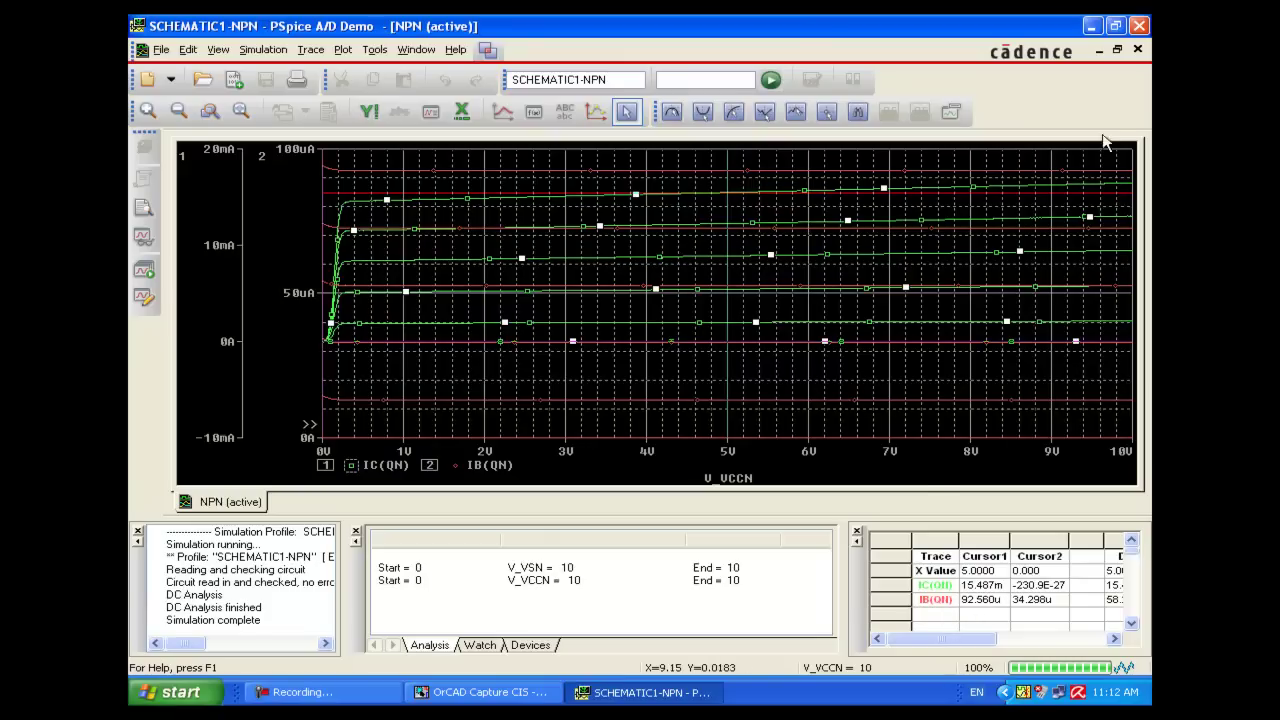
click(1141, 56)
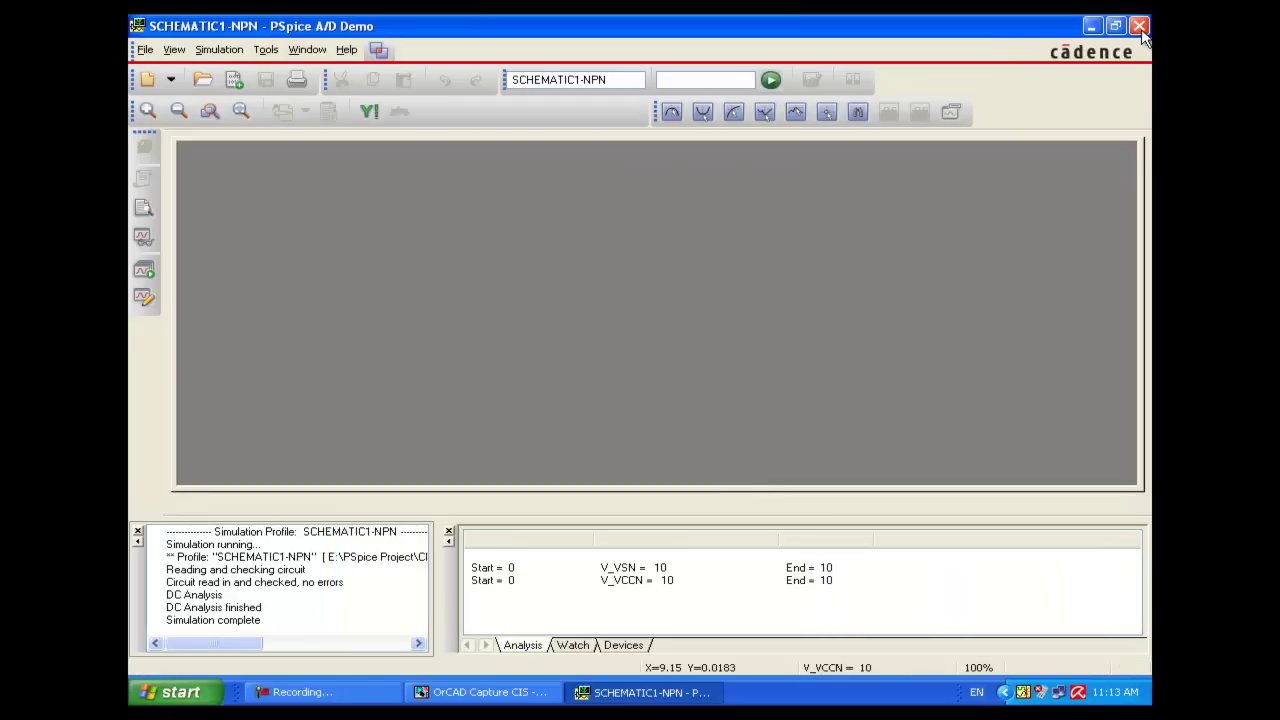
- Edit the PNP profile to sweep VCCP 0–10V with VSP stepped 0–10V by 2V
click(1140, 27)
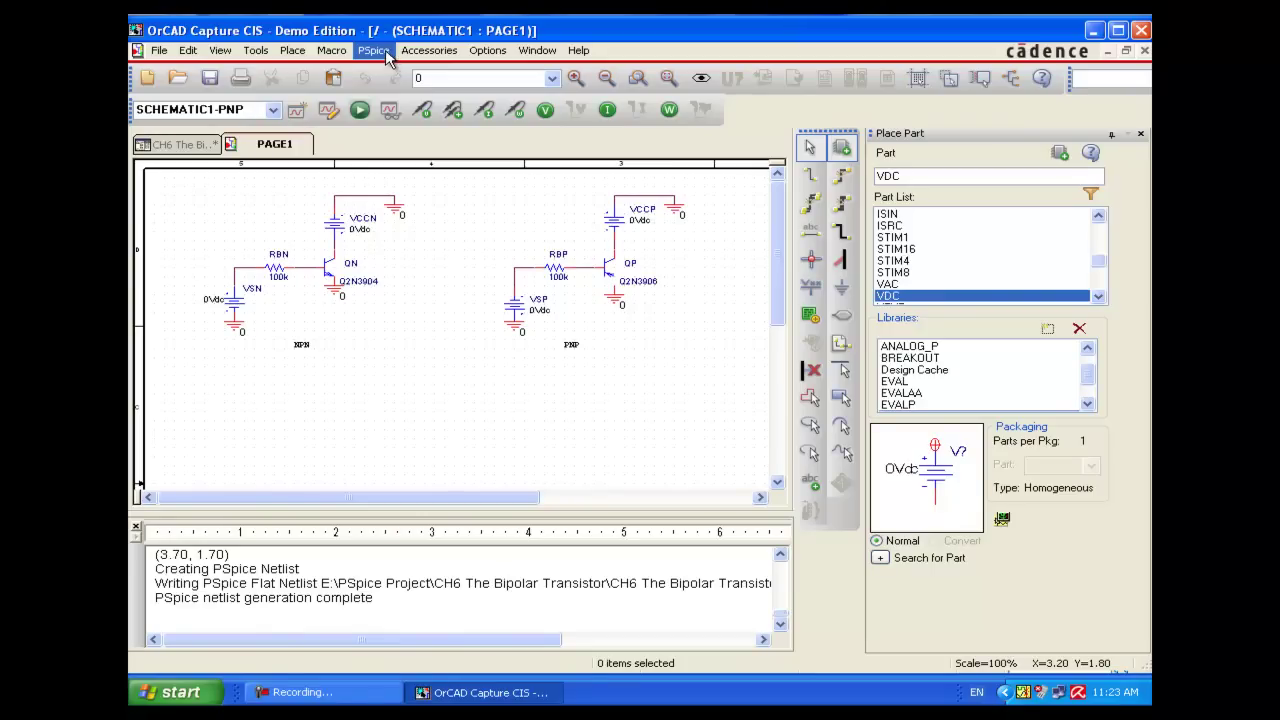
click(385, 55)
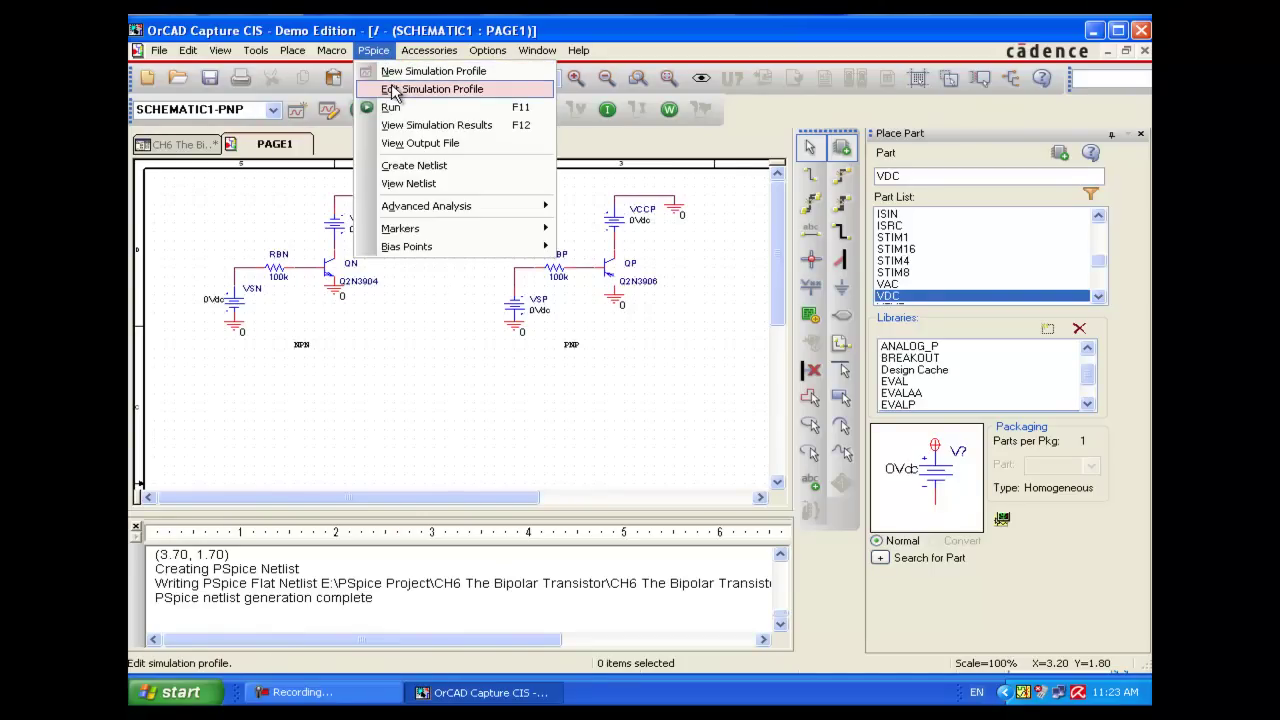
click(392, 90)
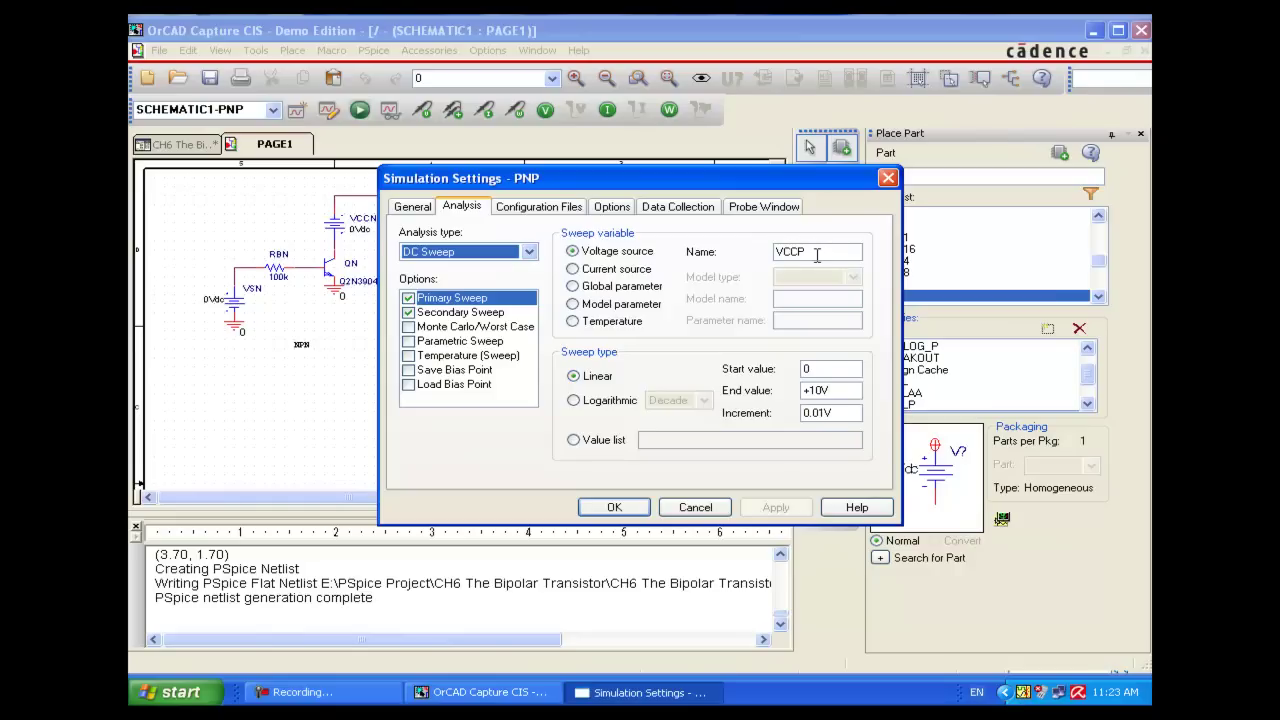
click(488, 313)
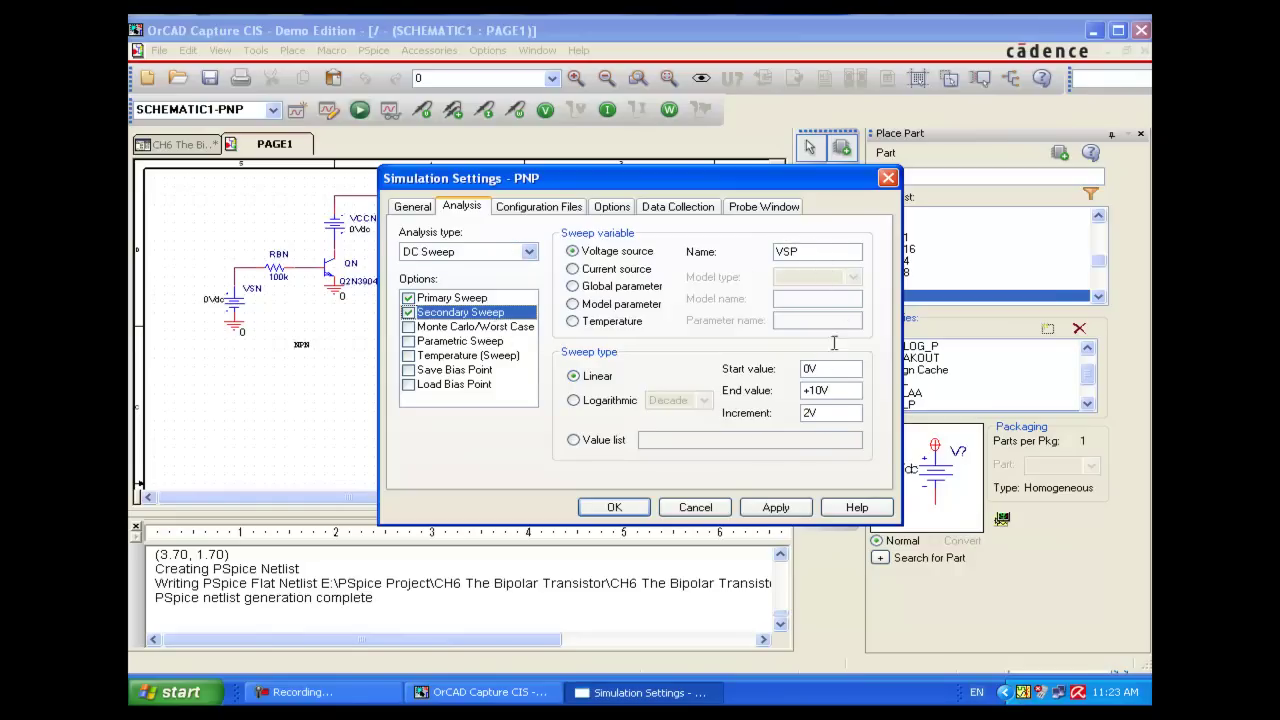
click(614, 507)
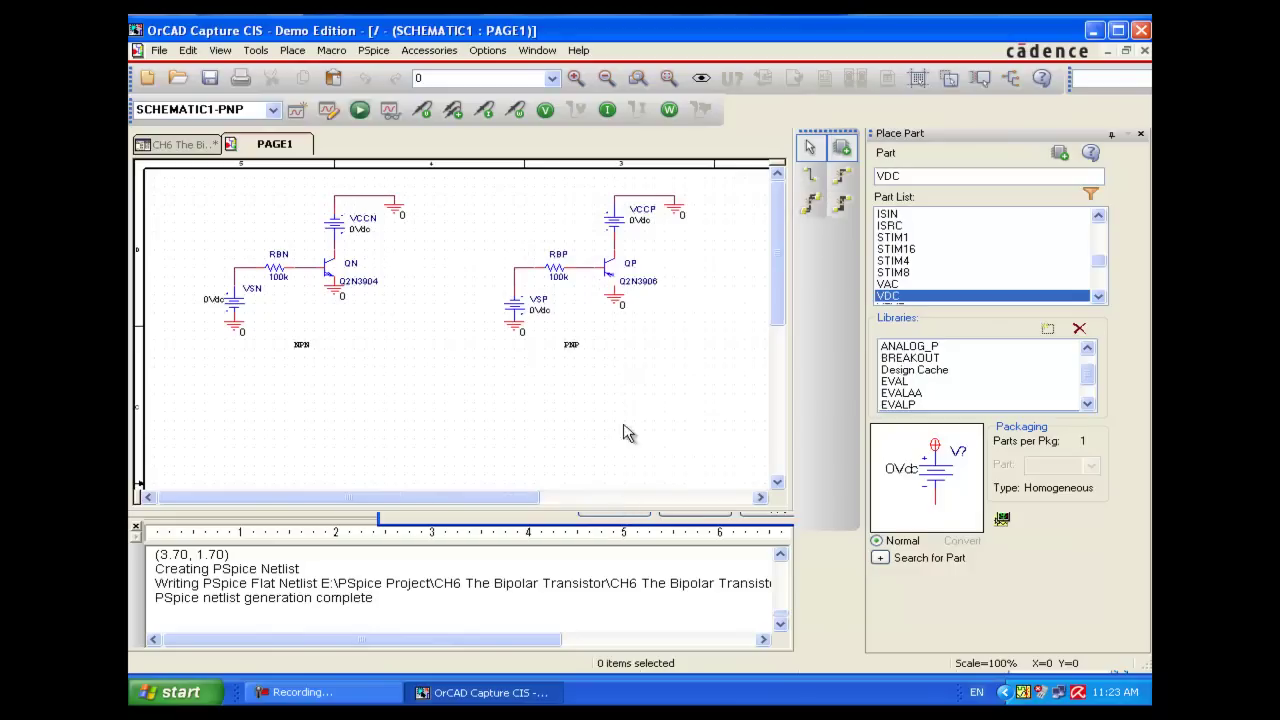